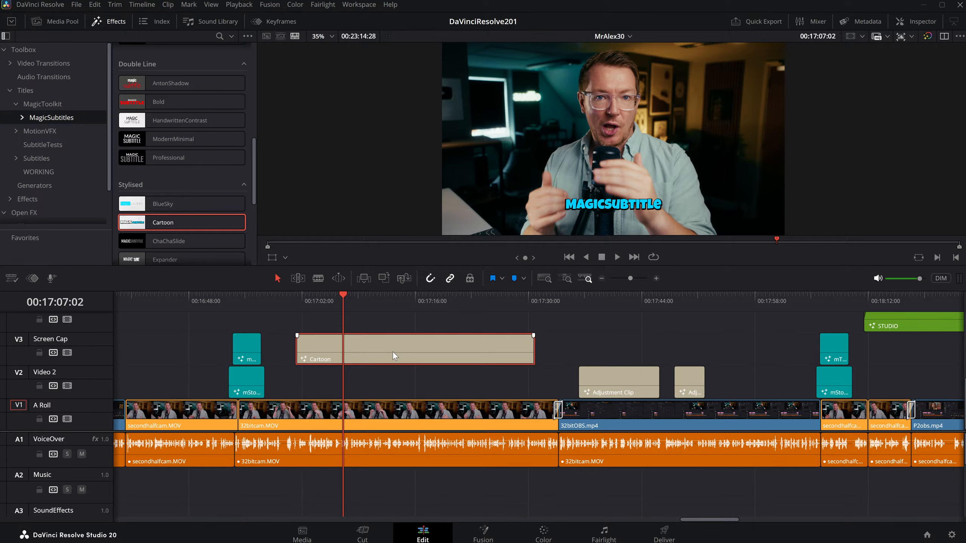
Step: Transcribe the Cartoon title from its start, using audio track 1 and the Sections Only compound option
{"action": "left_click", "coordinate": [295, 302]}
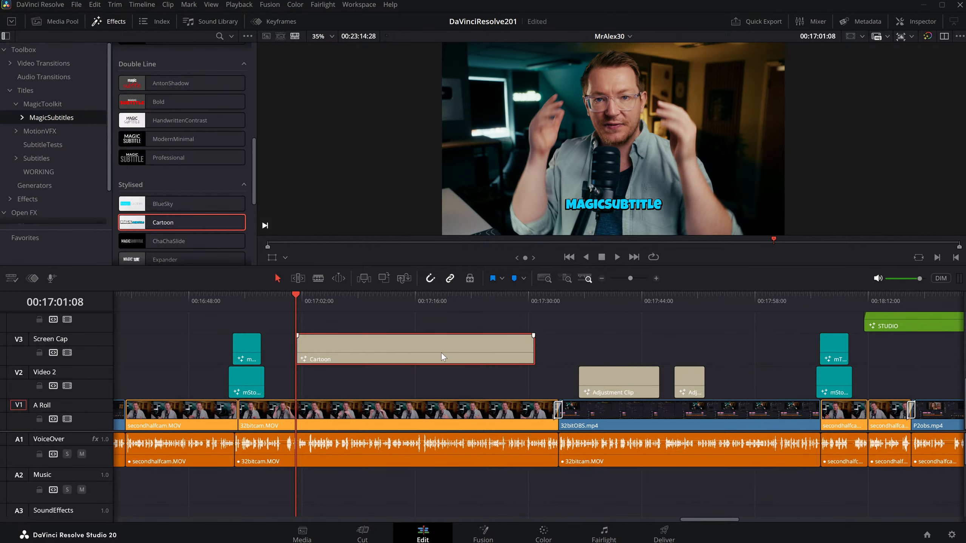
{"action": "left_click", "coordinate": [920, 21]}
{"action": "left_click", "coordinate": [850, 161]}
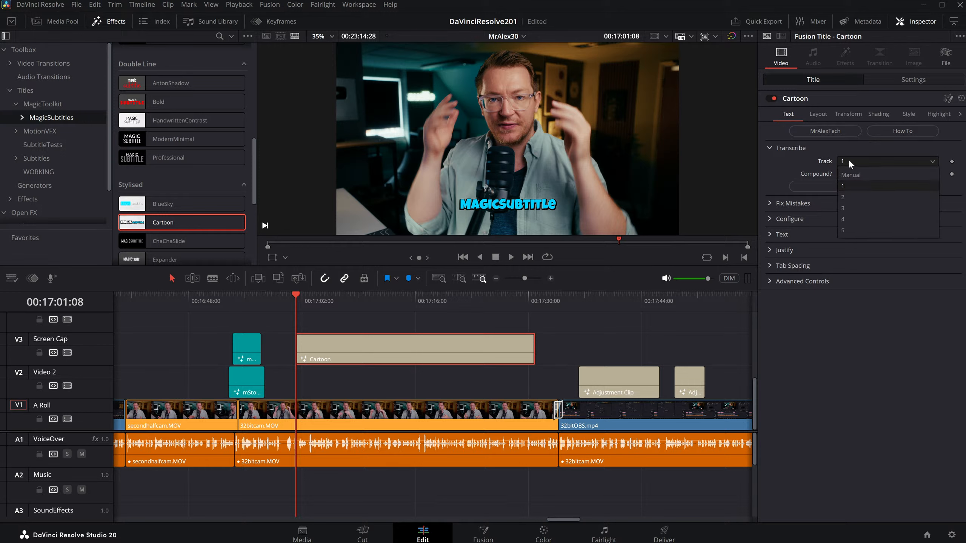
{"action": "left_click", "coordinate": [850, 185]}
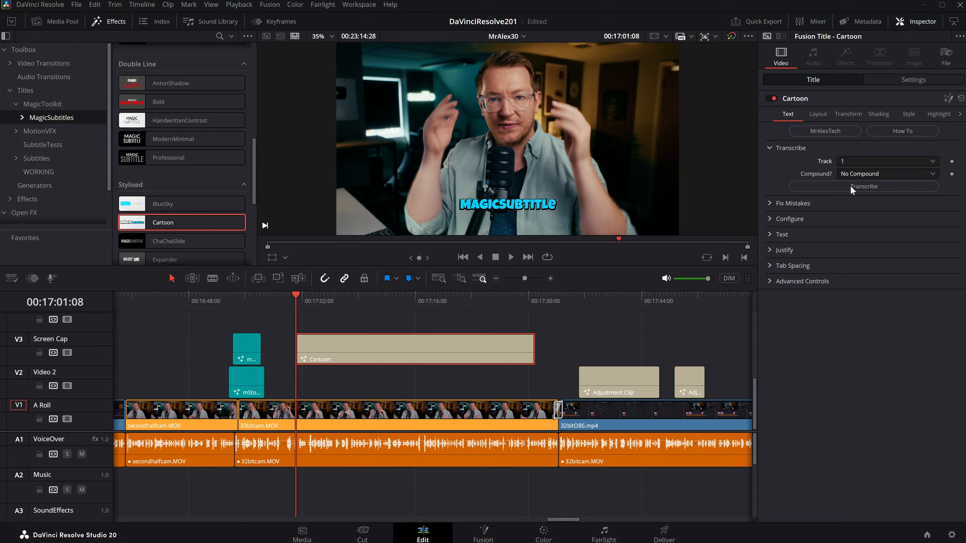
{"action": "left_click", "coordinate": [868, 173]}
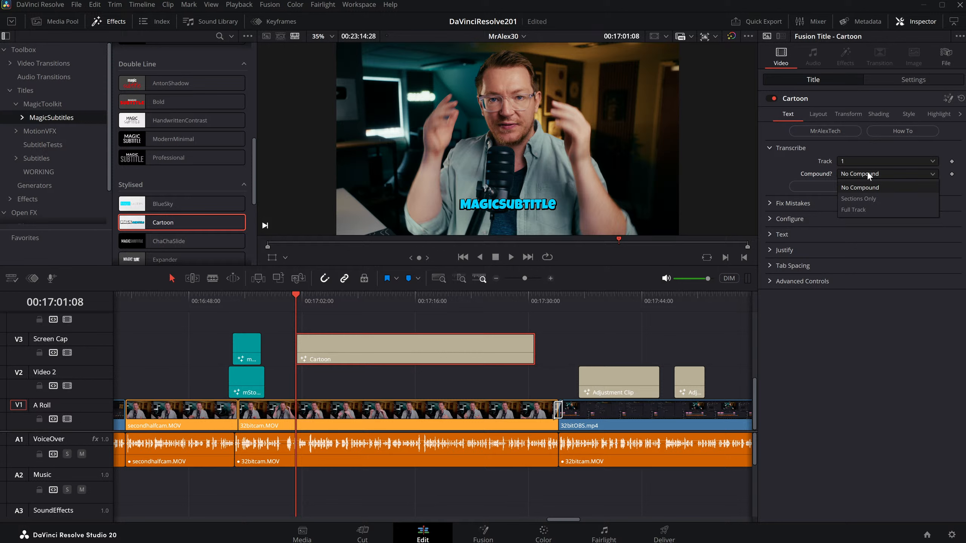
{"action": "left_click", "coordinate": [856, 199]}
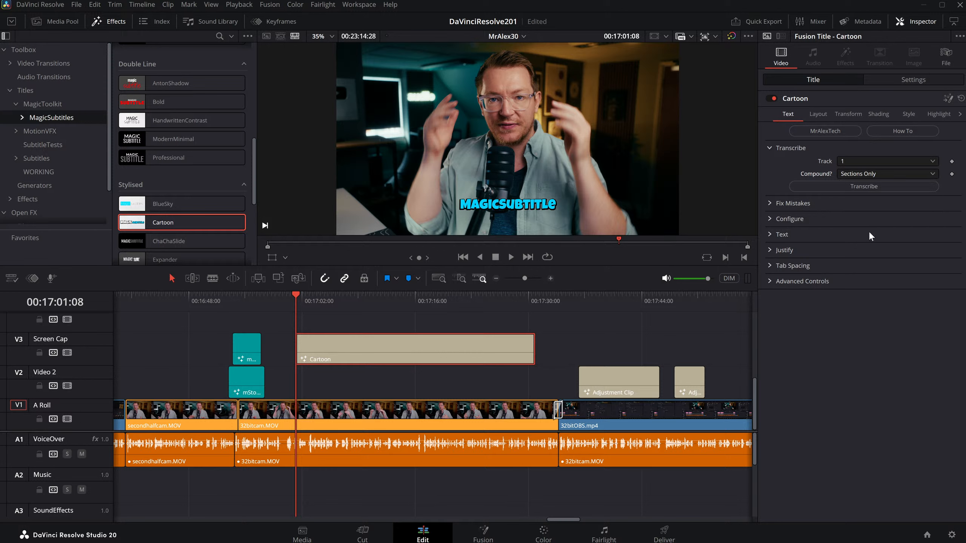
{"action": "left_click", "coordinate": [863, 187]}
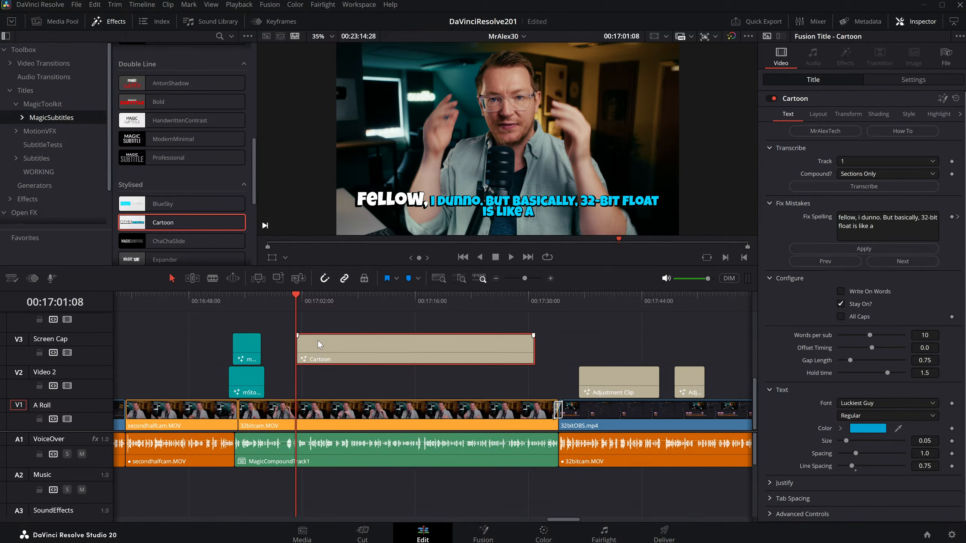
Step: Play back the Cartoon subtitles over the 32bitcam.MOV clip and delete the Cartoon title
{"action": "key", "text": "space"}
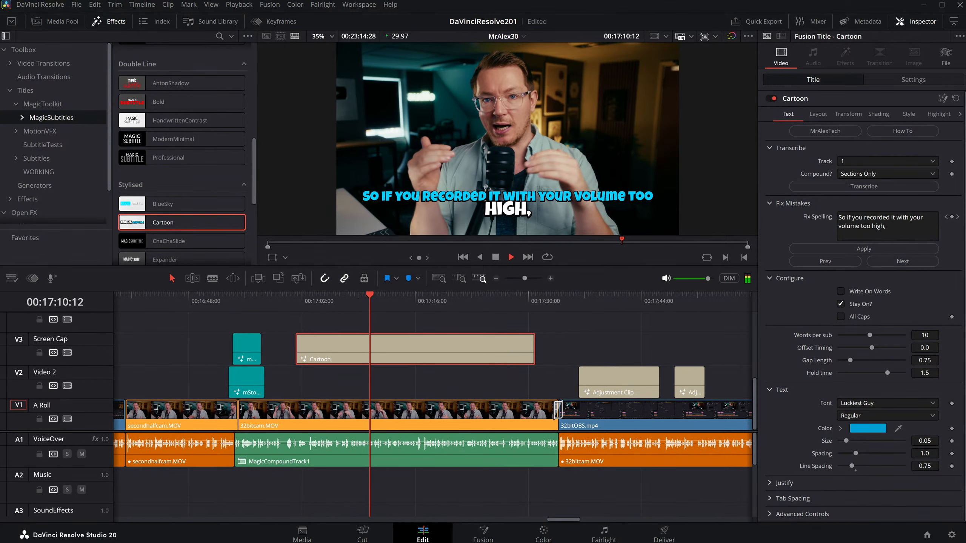
{"action": "key", "text": "space"}
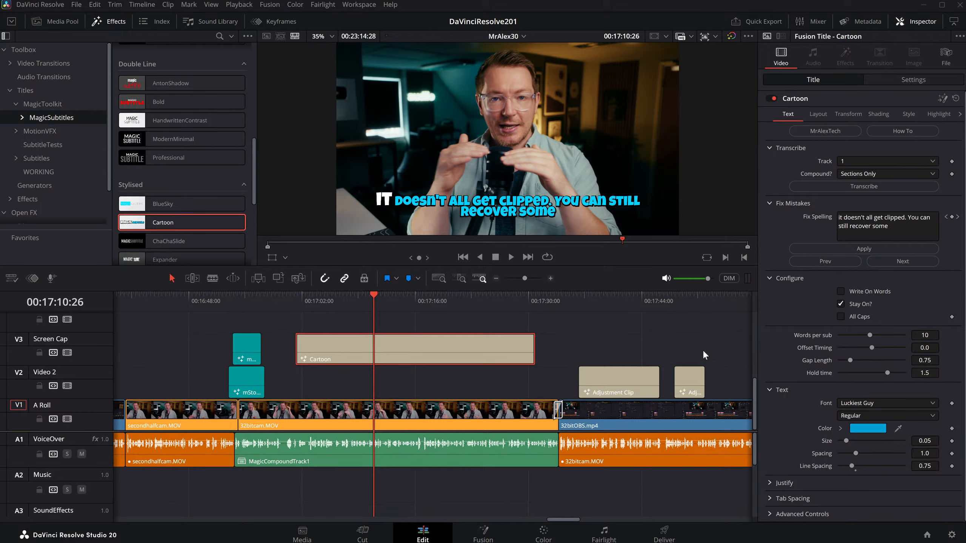
{"action": "left_click", "coordinate": [373, 304]}
{"action": "key", "text": "space"}
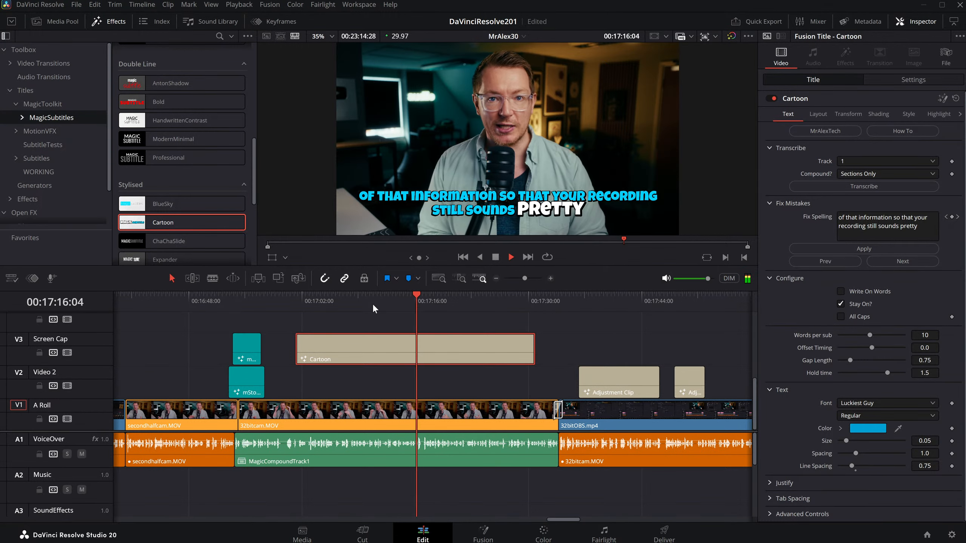
{"action": "key", "text": "space"}
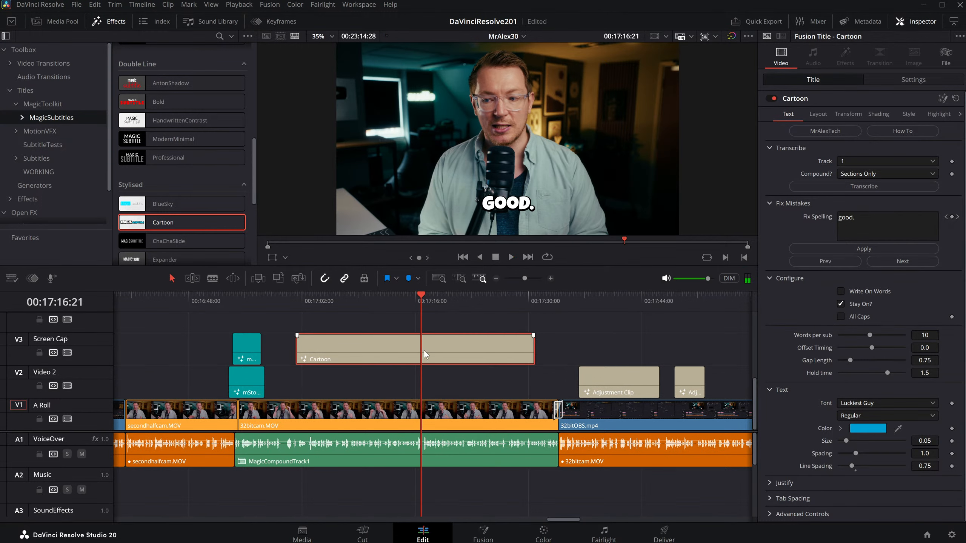
{"action": "key", "text": "Delete"}
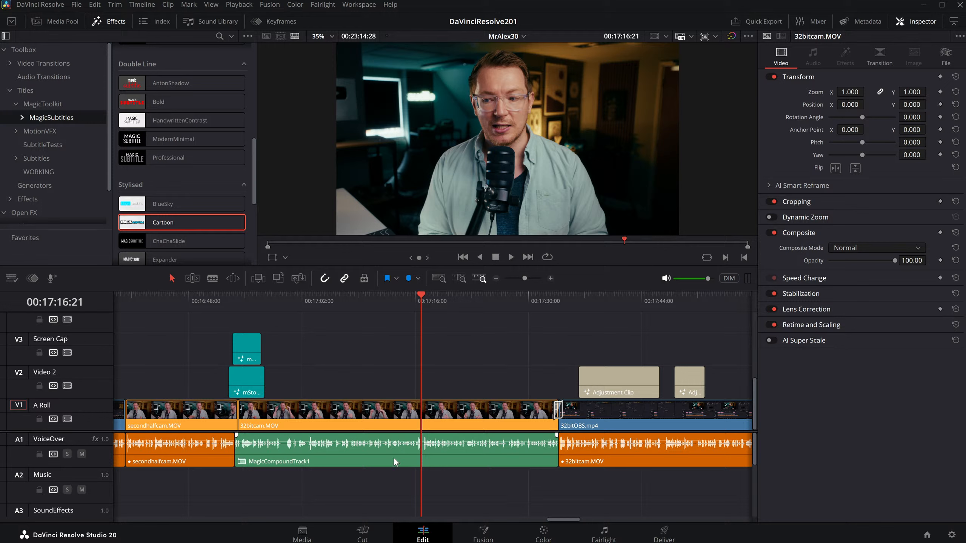
Step: Add a SubHub title to the Screen Cap track, extend it over most of the 32bitcam.MOV clip, and transcribe it from track 1
{"action": "scroll", "coordinate": [175, 153], "scroll_direction": "down", "scroll_amount": 5}
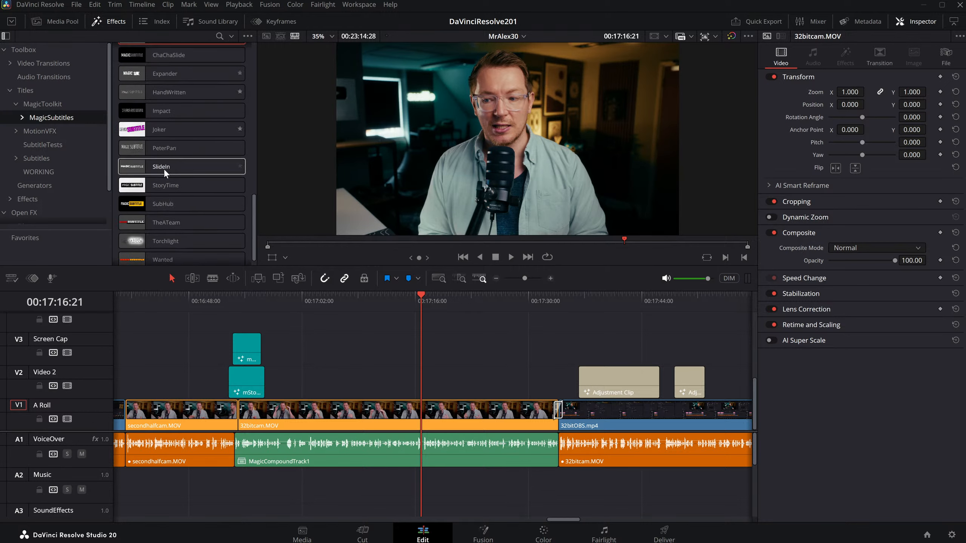
{"action": "scroll", "coordinate": [165, 166], "scroll_direction": "down", "scroll_amount": 1}
{"action": "left_click_drag", "start_coordinate": [150, 192], "coordinate": [375, 350]}
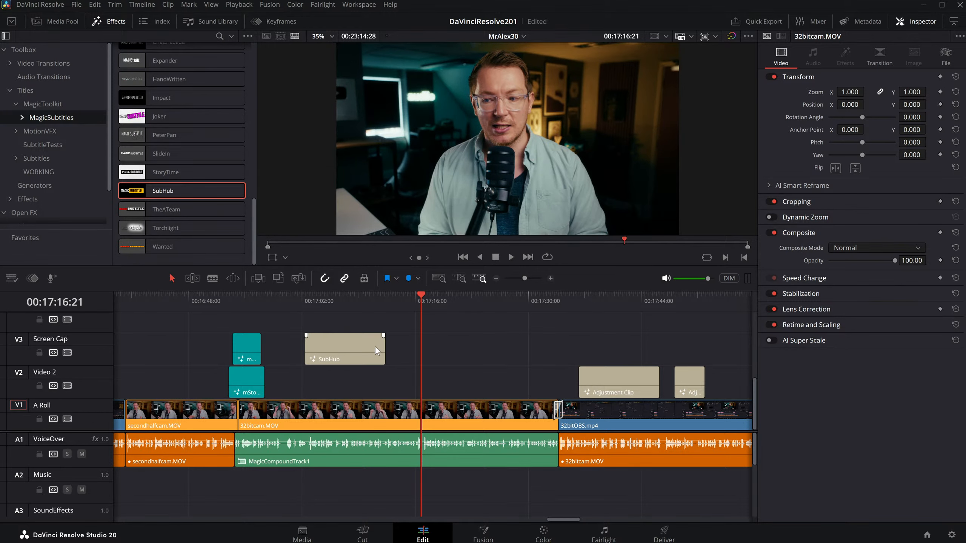
{"action": "left_click", "coordinate": [443, 343]}
{"action": "left_click", "coordinate": [855, 187]}
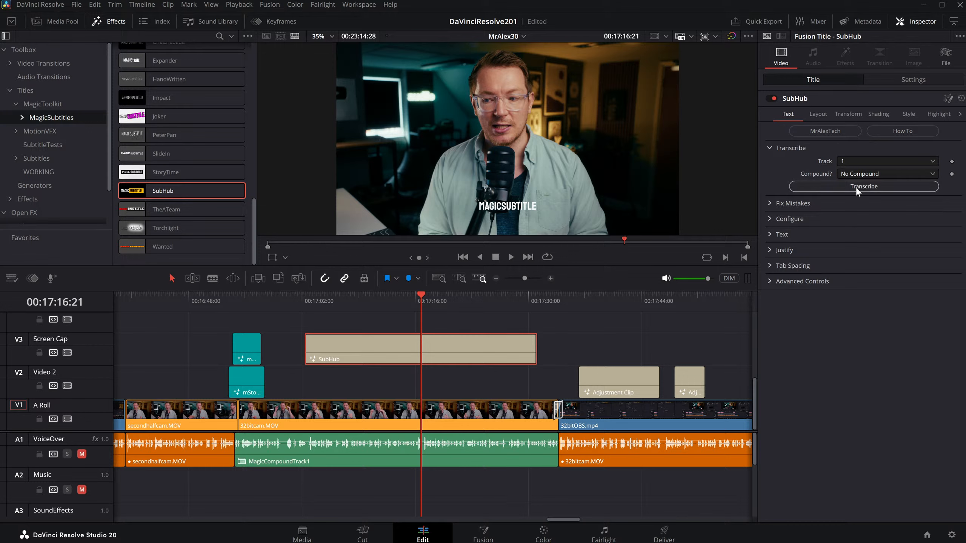
Step: Play the SubHub subtitles from the start of the title, and delete the title
{"action": "left_click", "coordinate": [306, 294]}
{"action": "key", "text": "space"}
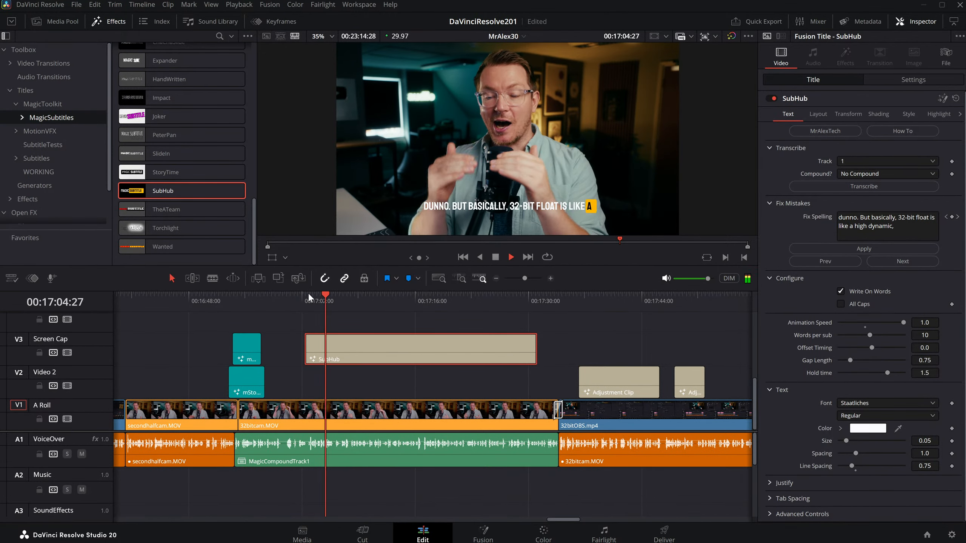
{"action": "key", "text": "space"}
{"action": "key", "text": "Delete"}
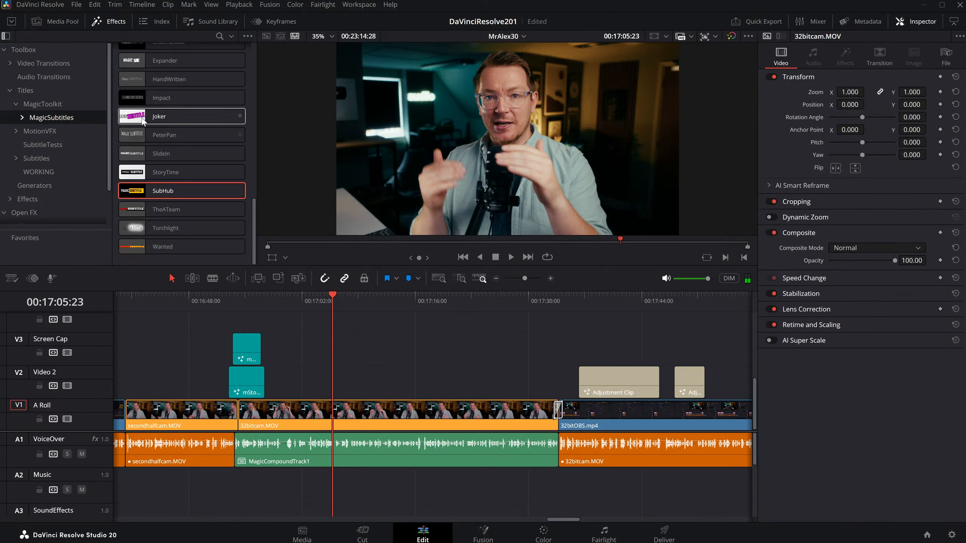
Step: Place a lengthened Joker title on the Screen Cap track above the 32bitcam.MOV clip and transcribe it without compounding
{"action": "left_click_drag", "start_coordinate": [163, 116], "coordinate": [495, 349]}
{"action": "left_click", "coordinate": [418, 351]}
{"action": "left_click", "coordinate": [888, 188]}
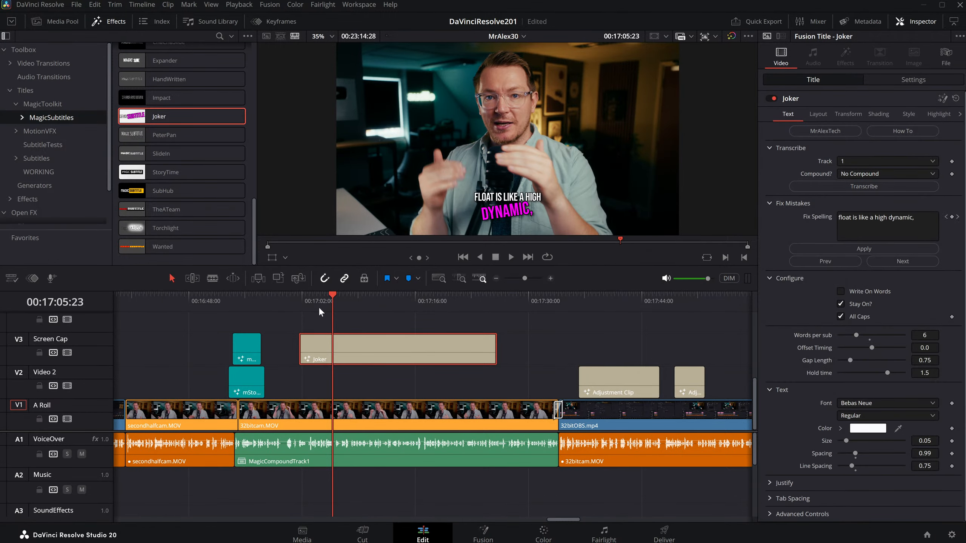
Step: Preview the Joker subtitles from the beginning of the title and delete the title
{"action": "left_click", "coordinate": [301, 299]}
{"action": "key", "text": "space"}
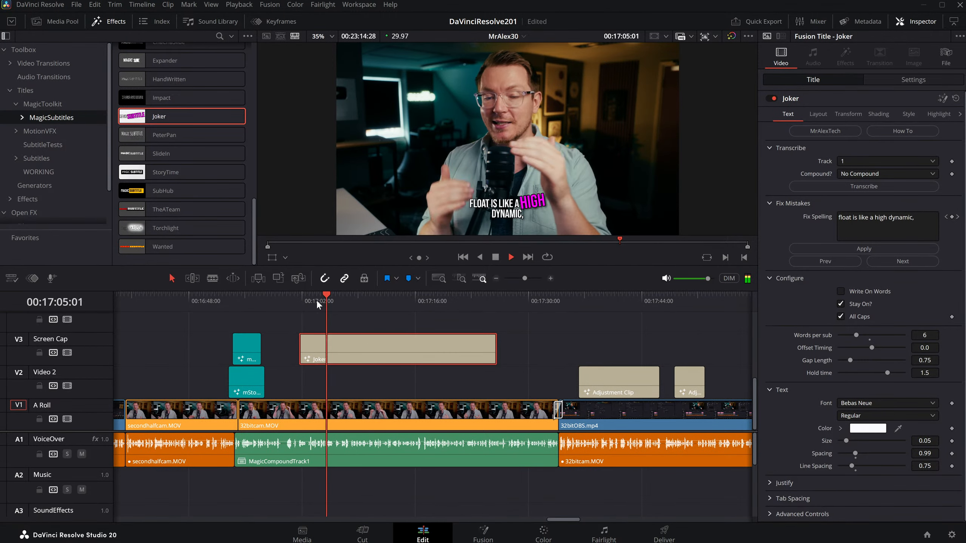
{"action": "key", "text": "space"}
{"action": "key", "text": "Delete"}
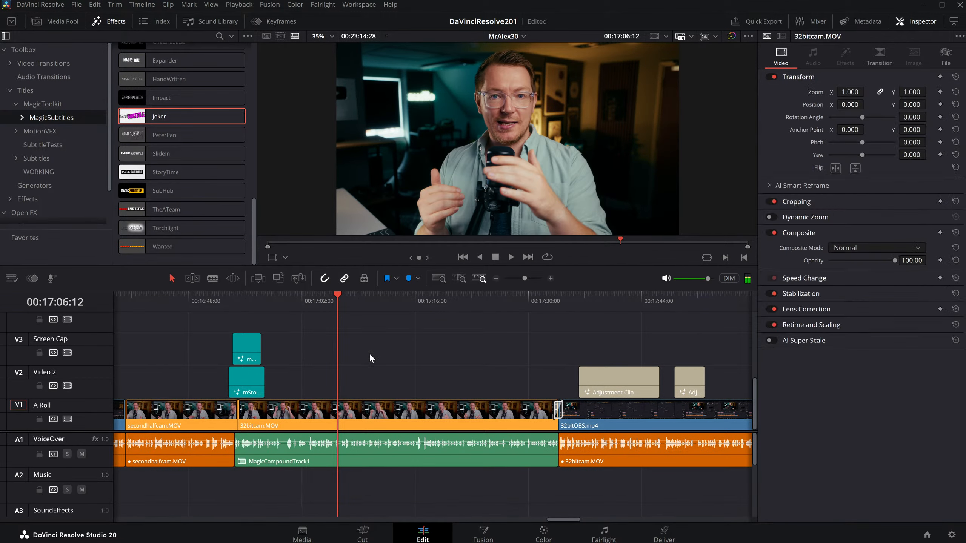
Step: Add a Cartoon title from the Stylised presets to the Screen Cap track and lengthen it over the 32bitcam.MOV clip
{"action": "scroll", "coordinate": [199, 153], "scroll_direction": "up", "scroll_amount": 5}
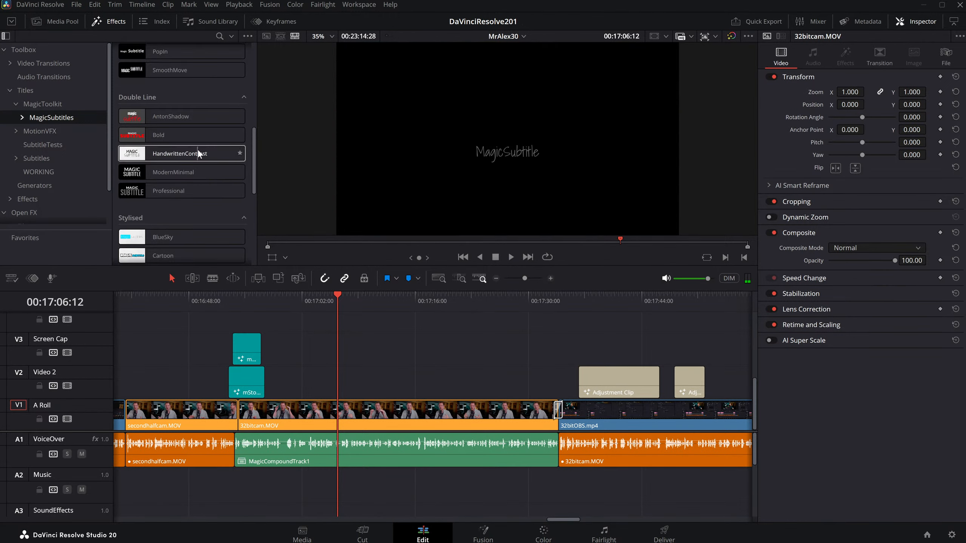
{"action": "scroll", "coordinate": [180, 159], "scroll_direction": "down", "scroll_amount": 2}
{"action": "left_click_drag", "start_coordinate": [167, 189], "coordinate": [305, 344]}
{"action": "left_click", "coordinate": [457, 347]}
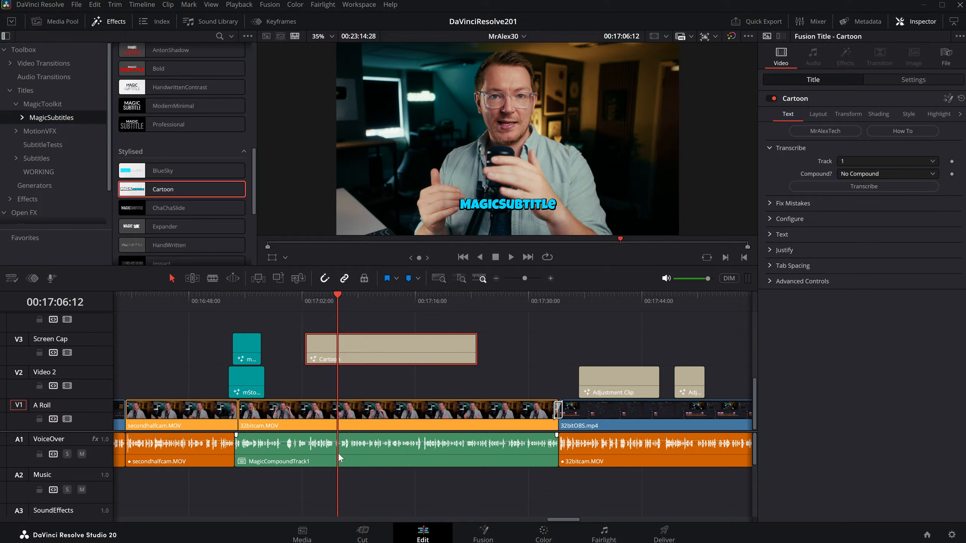
Step: Decompose the MagicCompoundTrack1 audio clip in place using clips only
{"action": "left_click", "coordinate": [357, 455]}
{"action": "right_click", "coordinate": [356, 454]}
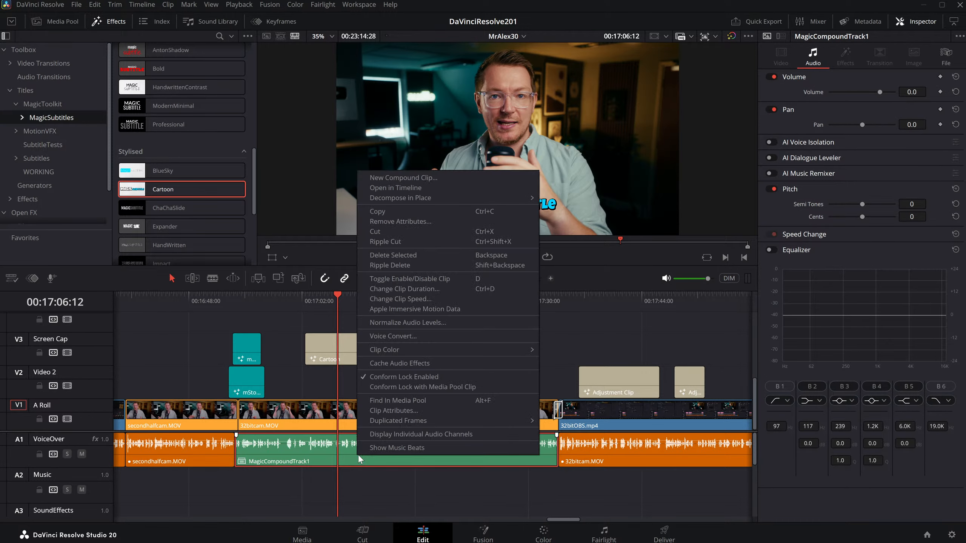
{"action": "mouse_move", "coordinate": [418, 197]}
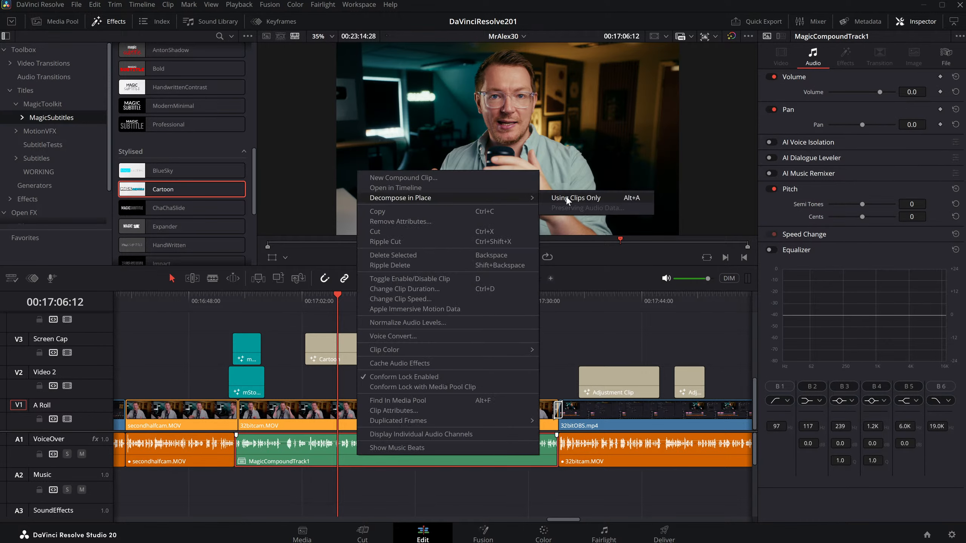
{"action": "left_click", "coordinate": [565, 196]}
Step: Transcribe the Cartoon title from track 1 with the No Compound option
{"action": "left_click", "coordinate": [400, 358]}
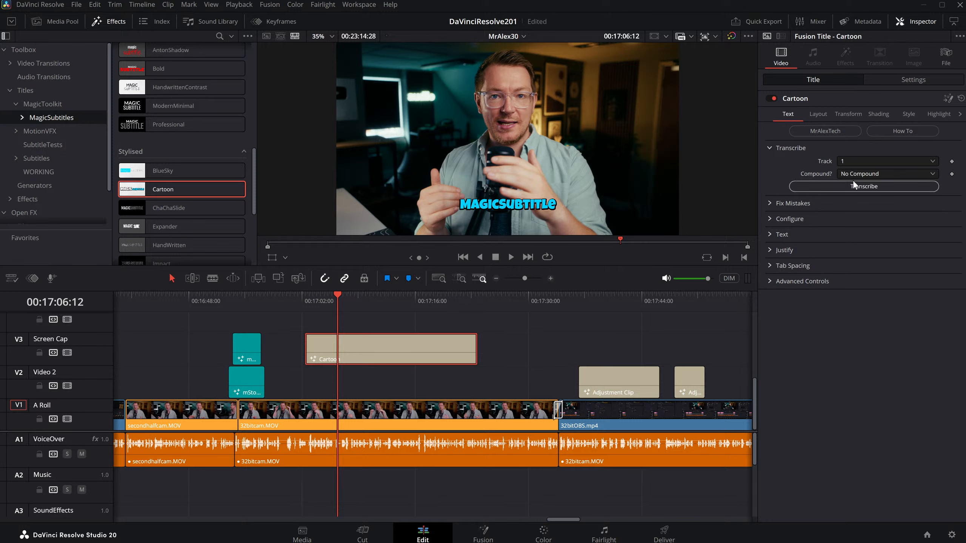
{"action": "left_click", "coordinate": [377, 414]}
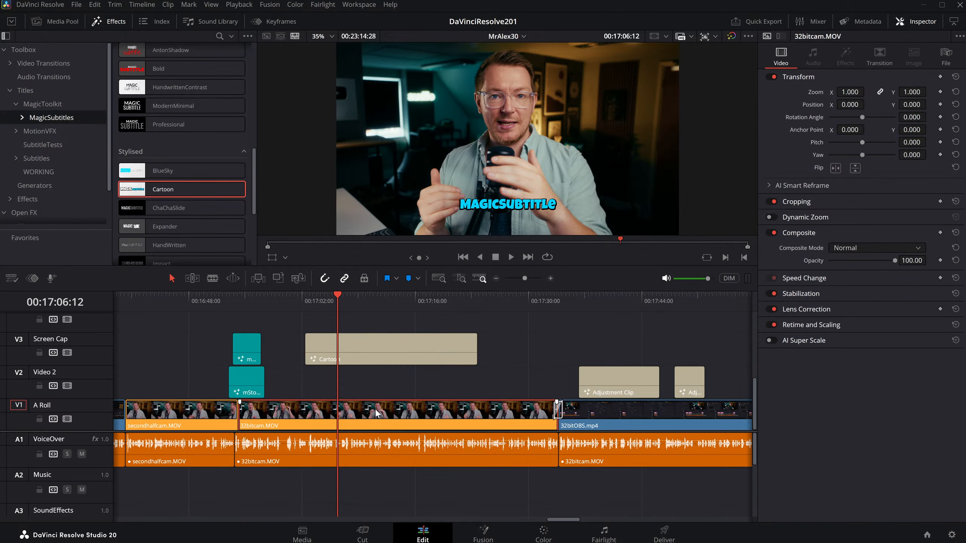
{"action": "left_click", "coordinate": [381, 421]}
{"action": "left_click", "coordinate": [416, 347]}
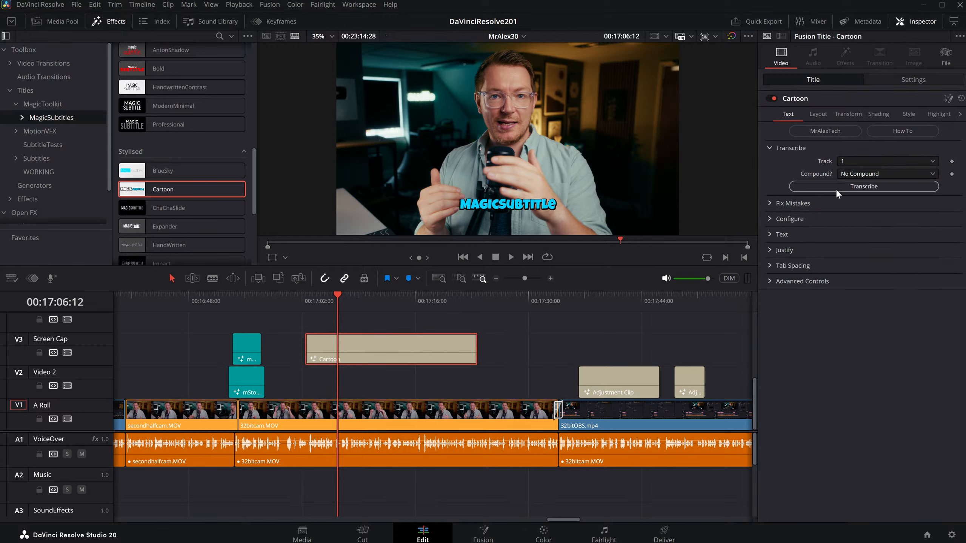
{"action": "left_click", "coordinate": [878, 185]}
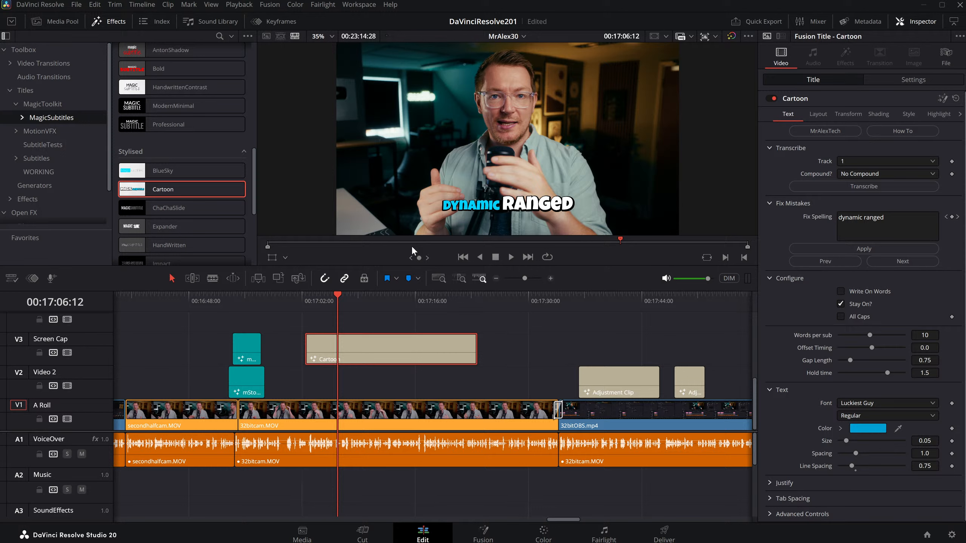
{"action": "left_click", "coordinate": [309, 420]}
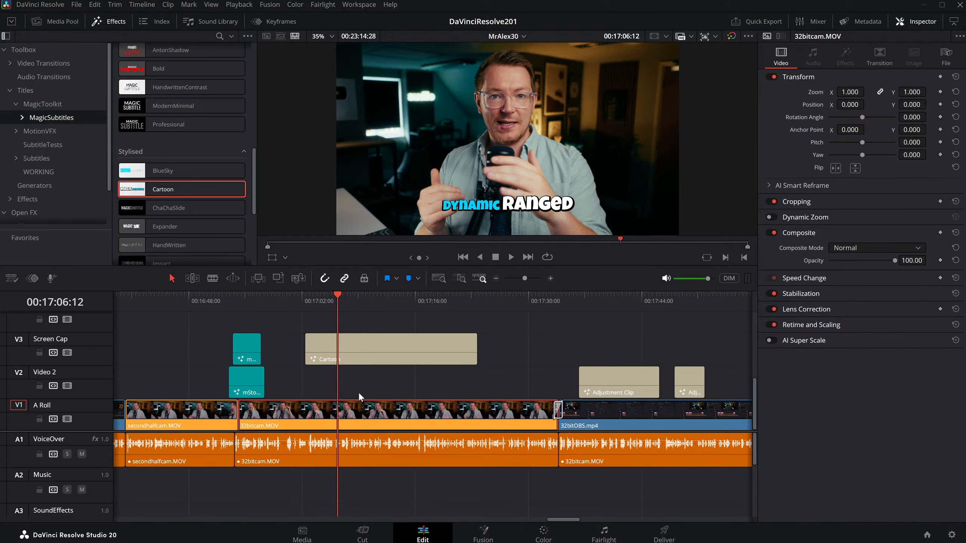
{"action": "left_click_drag", "start_coordinate": [358, 393], "coordinate": [366, 437]}
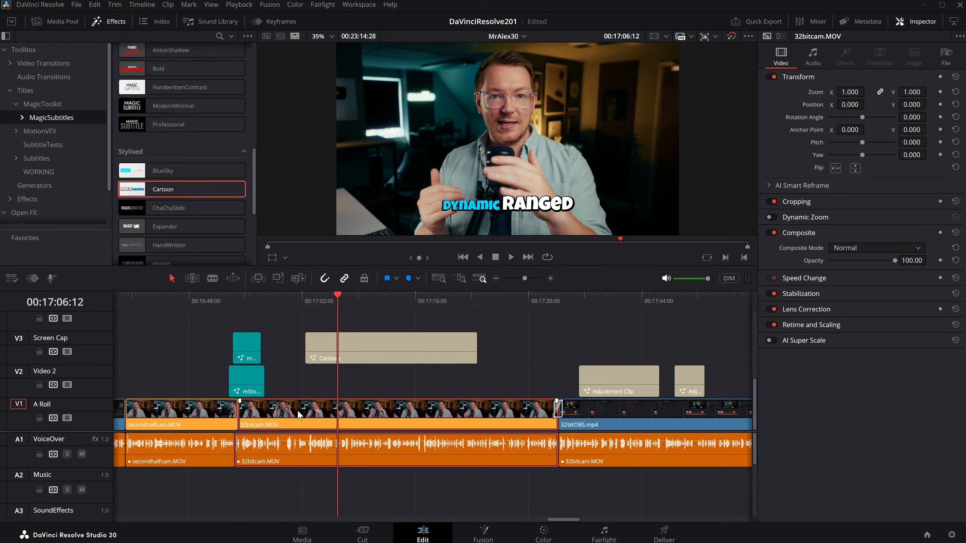
Step: Shorten the Cartoon title, place a copy further along the Screen Cap track, and transcribe the copy
{"action": "mouse_move", "coordinate": [478, 349]}
{"action": "left_mouse_down"}
{"action": "mouse_move", "coordinate": [386, 350]}
{"action": "mouse_move", "coordinate": [462, 354]}
{"action": "left_mouse_up"}
{"action": "left_click", "coordinate": [442, 299]}
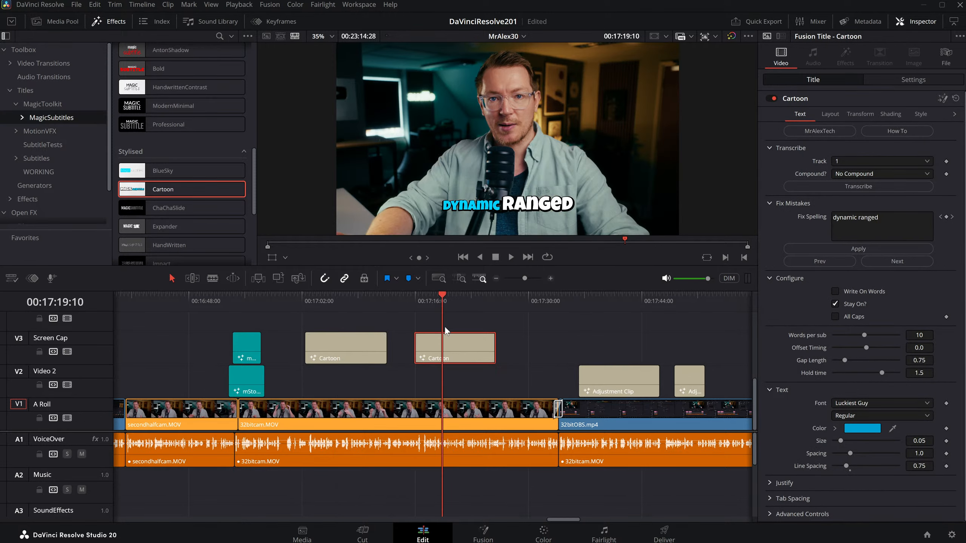
{"action": "left_click", "coordinate": [863, 186]}
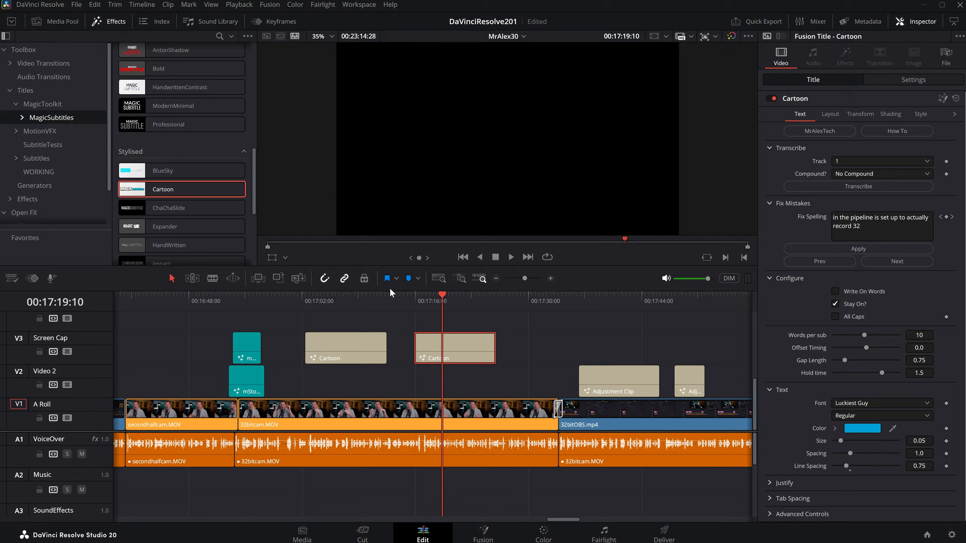
Step: Play the copied Cartoon title's subtitles from its start, and delete both Cartoon titles
{"action": "left_click", "coordinate": [415, 296]}
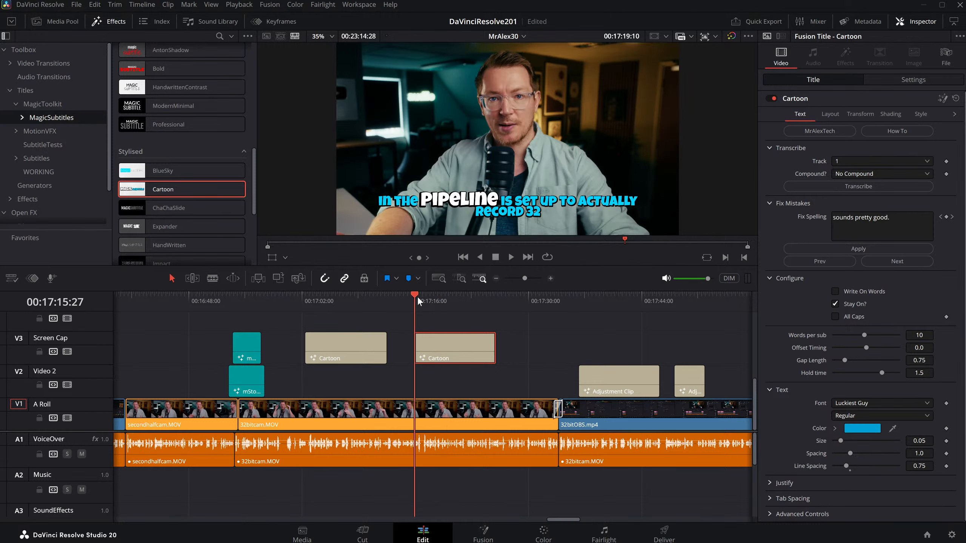
{"action": "key", "text": "space"}
{"action": "key", "text": "space"}
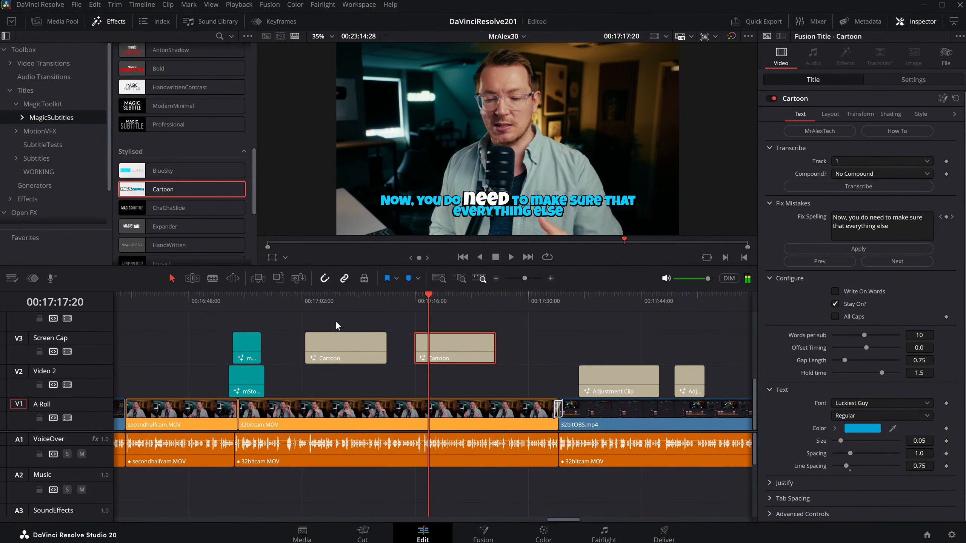
{"action": "left_click_drag", "start_coordinate": [334, 320], "coordinate": [443, 345]}
{"action": "key", "text": "Delete"}
Step: Add a Bordered title to the Screen Cap track above the long secondhalfcam.MOV clip, spanning 00:15:09:11, and select it
{"action": "left_click", "coordinate": [496, 278]}
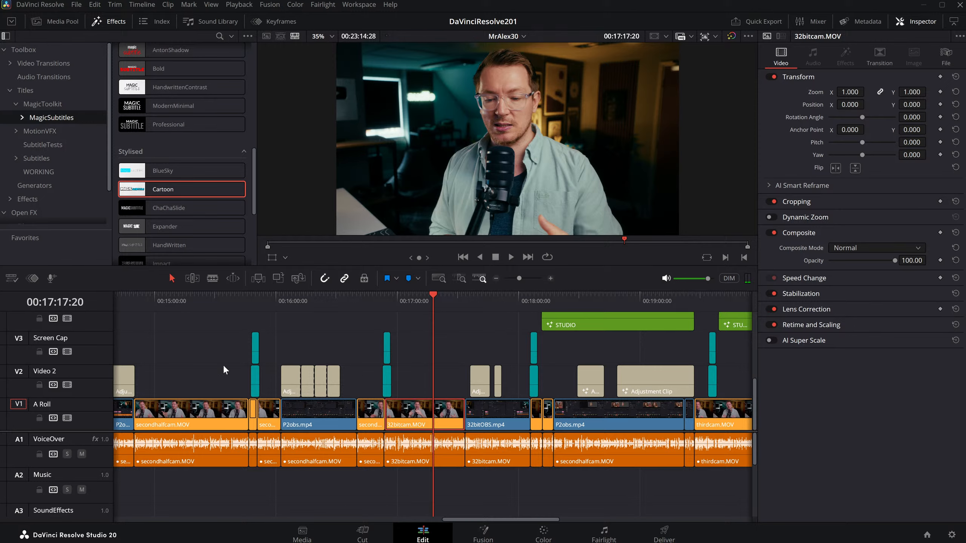
{"action": "scroll", "coordinate": [455, 340], "scroll_direction": "left", "scroll_amount": 5}
{"action": "scroll", "coordinate": [484, 375], "scroll_direction": "right", "scroll_amount": 1}
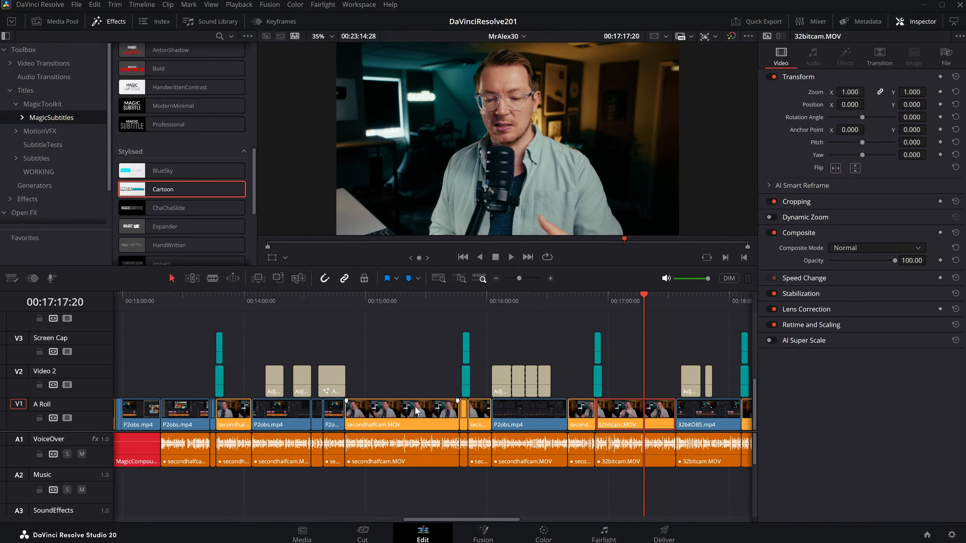
{"action": "left_click", "coordinate": [417, 410]}
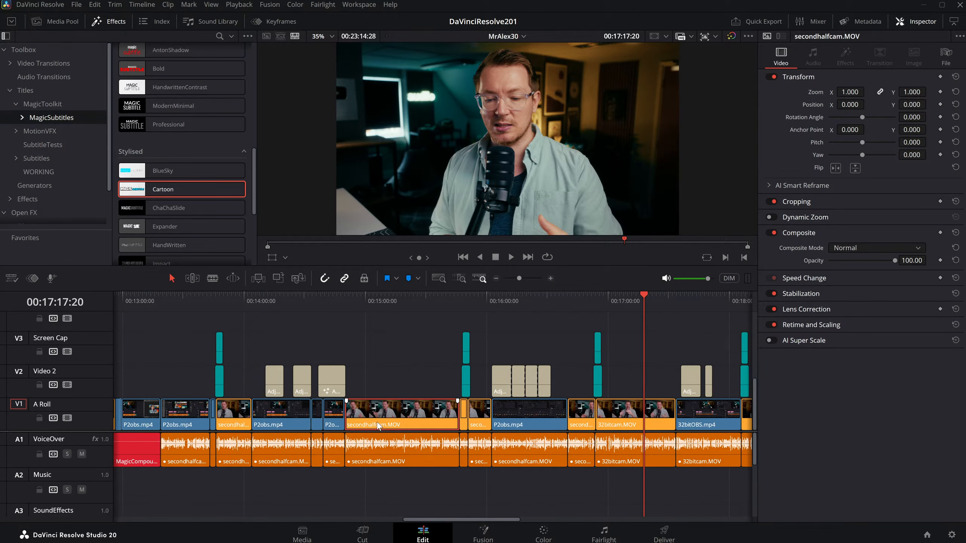
{"action": "left_click", "coordinate": [383, 302]}
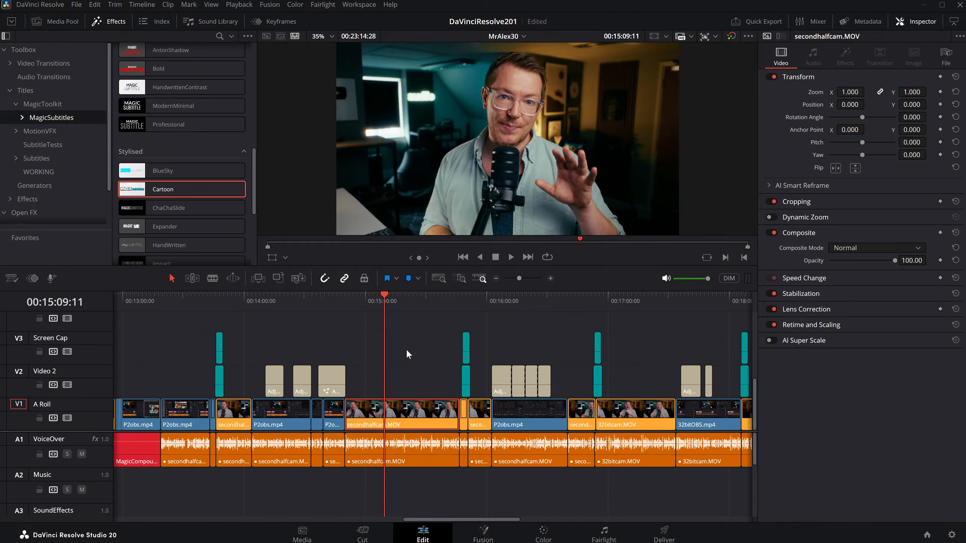
{"action": "left_click", "coordinate": [550, 278]}
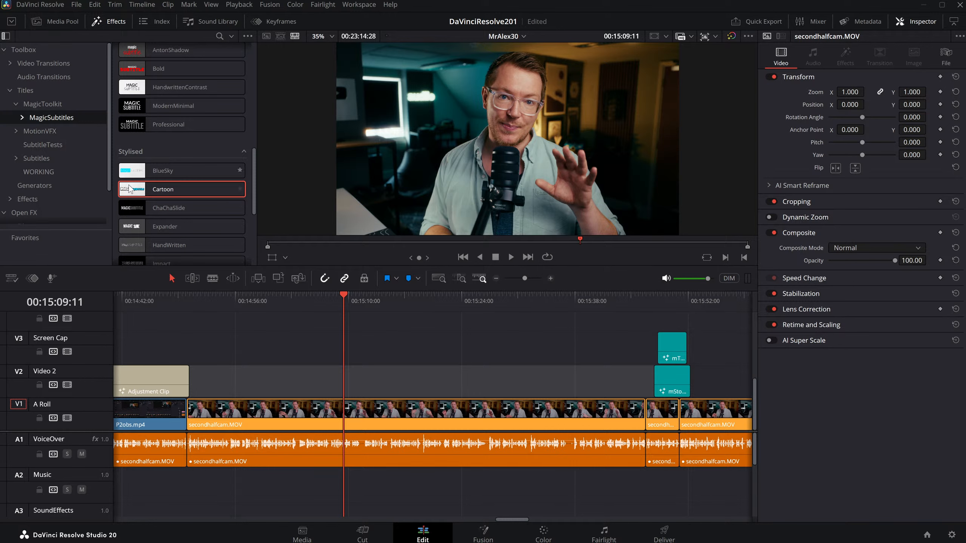
{"action": "scroll", "coordinate": [176, 184], "scroll_direction": "up", "scroll_amount": 10}
{"action": "left_click_drag", "start_coordinate": [172, 116], "coordinate": [569, 349]}
{"action": "left_click", "coordinate": [492, 351]}
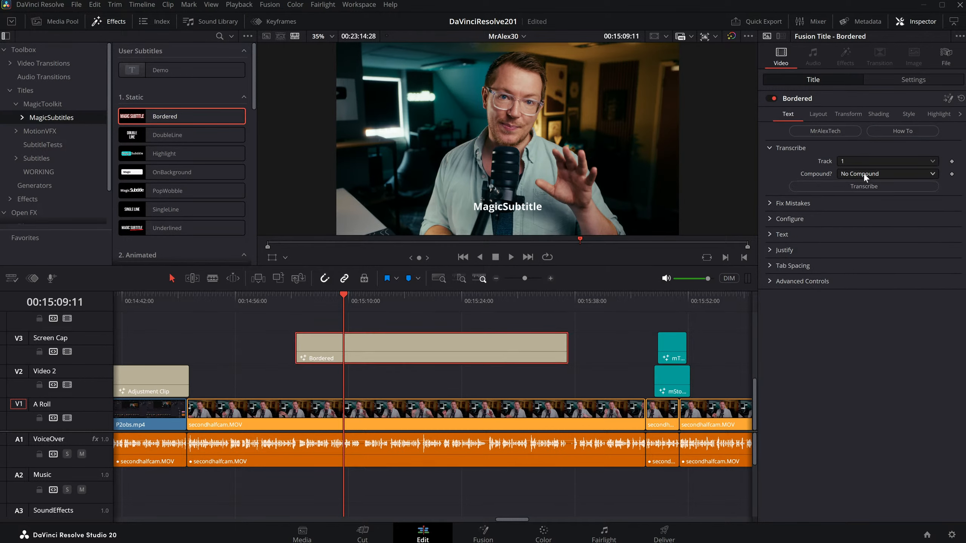
Step: Transcribe the Bordered title from track 1 with the Sections Only option, and play its subtitles from the start of the title
{"action": "left_click", "coordinate": [863, 173]}
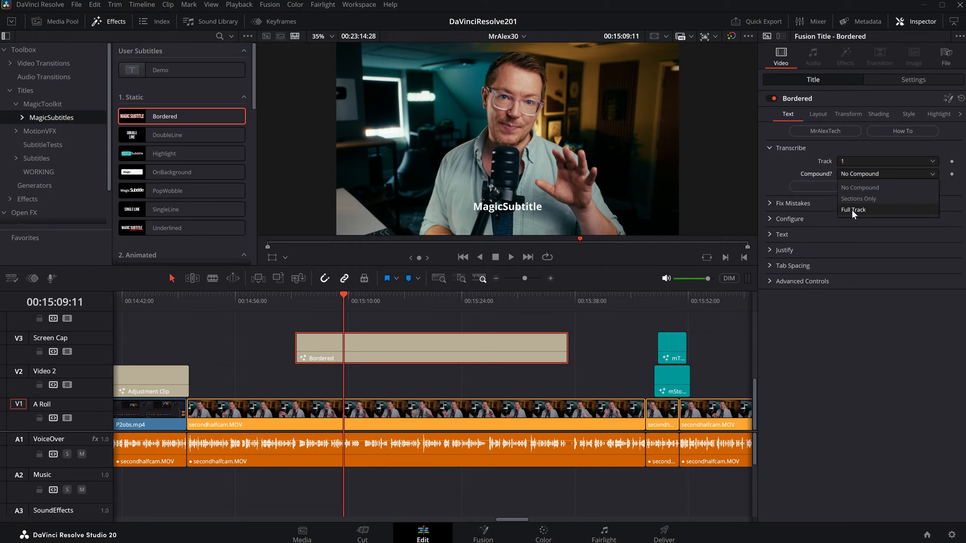
{"action": "left_click", "coordinate": [859, 198]}
{"action": "left_click", "coordinate": [856, 186]}
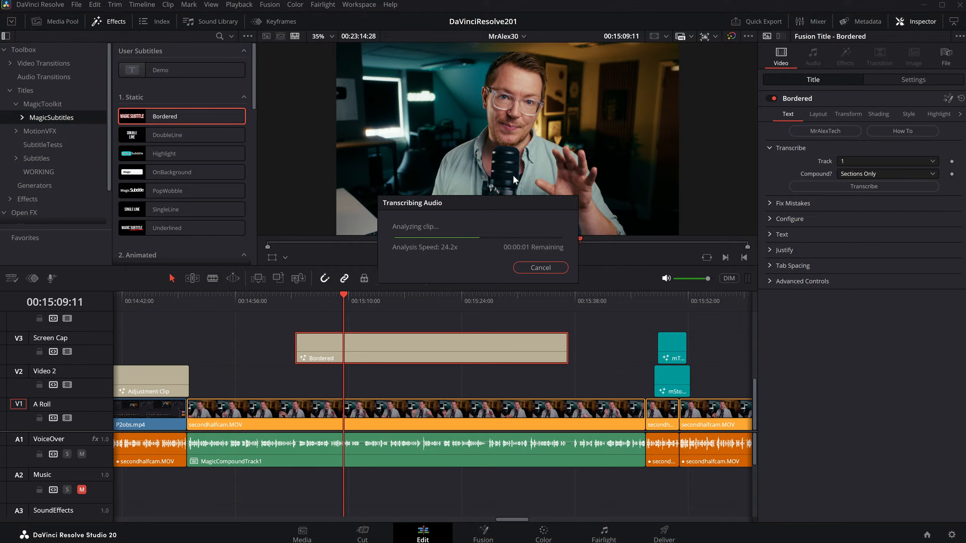
{"action": "left_click", "coordinate": [293, 302]}
{"action": "key", "text": "space"}
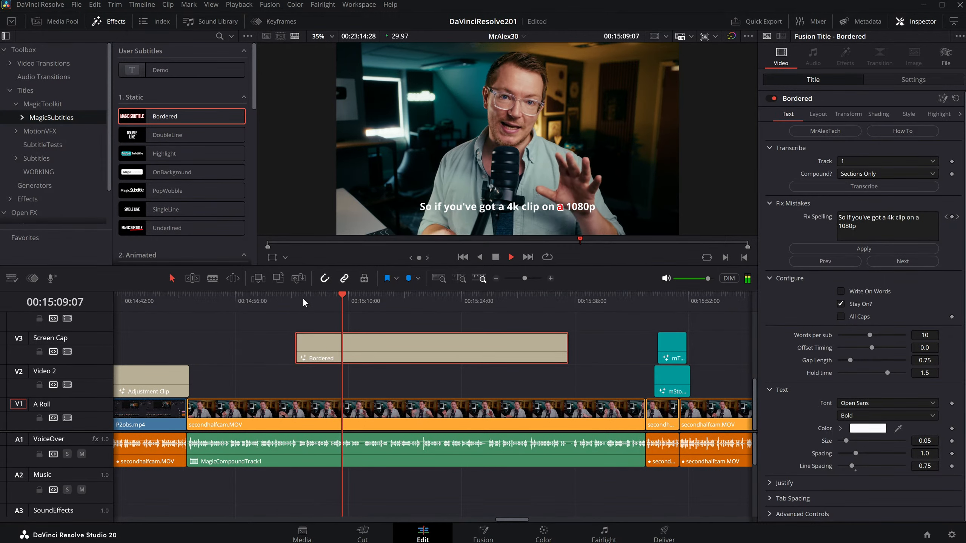
{"action": "key", "text": "space"}
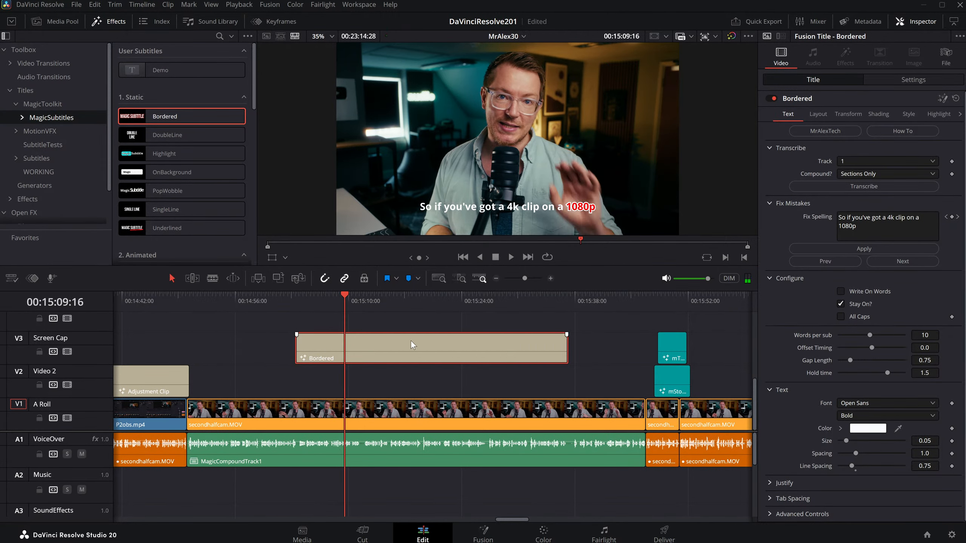
{"action": "key", "text": "ctrl+s"}
Step: Enable Write On Words for the Bordered title and play its subtitles from near the start
{"action": "left_click", "coordinate": [769, 205]}
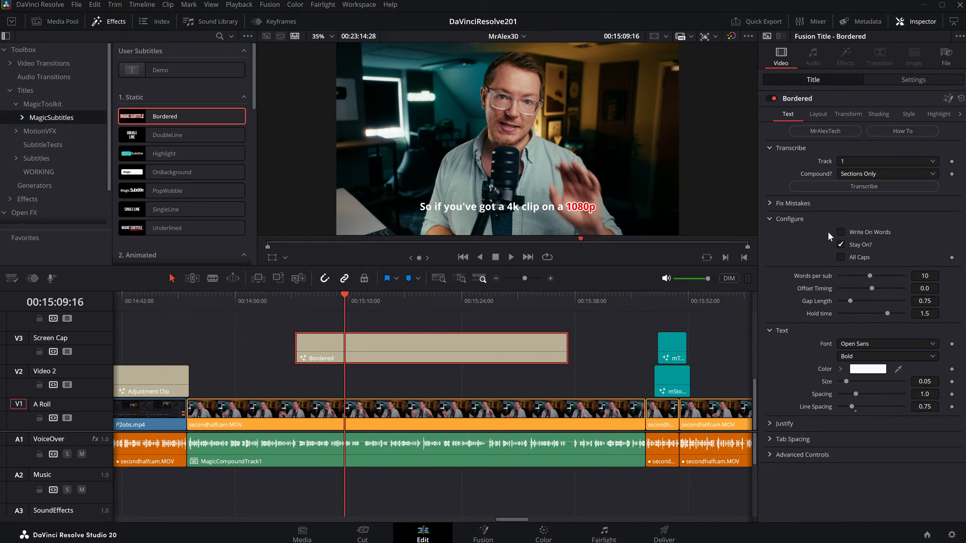
{"action": "left_click", "coordinate": [323, 306]}
{"action": "key", "text": "space"}
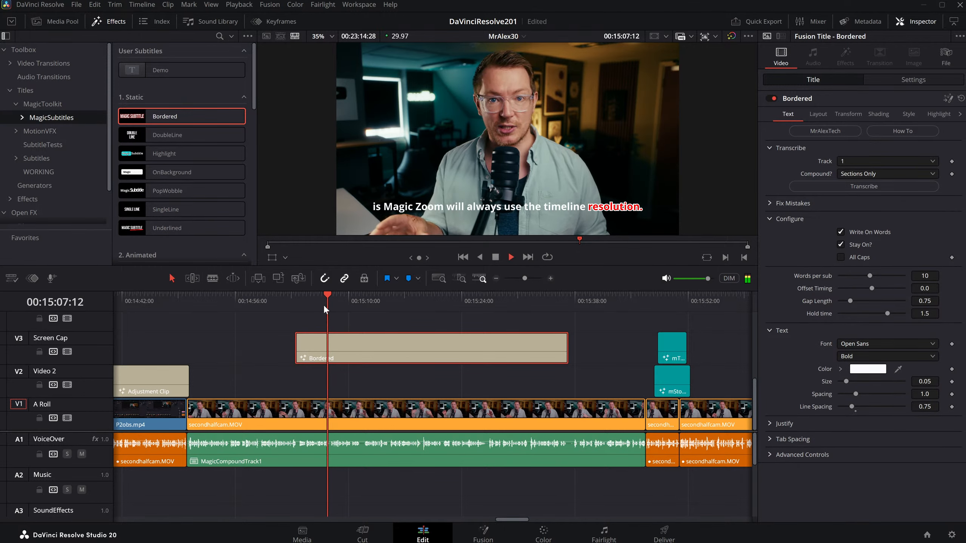
{"action": "key", "text": "space"}
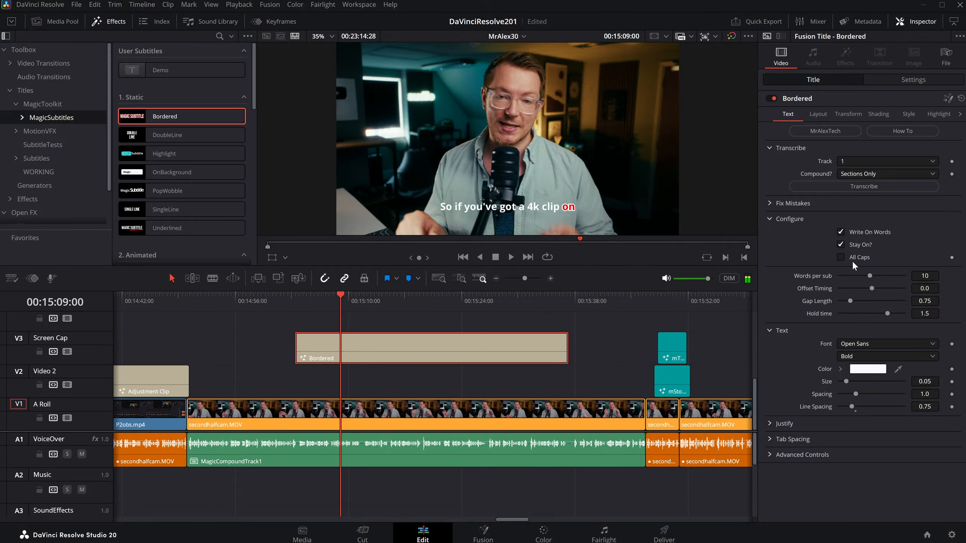
Step: Turn on All Caps, set Words per sub to 5, and play the Bordered title's subtitles
{"action": "left_click", "coordinate": [839, 257]}
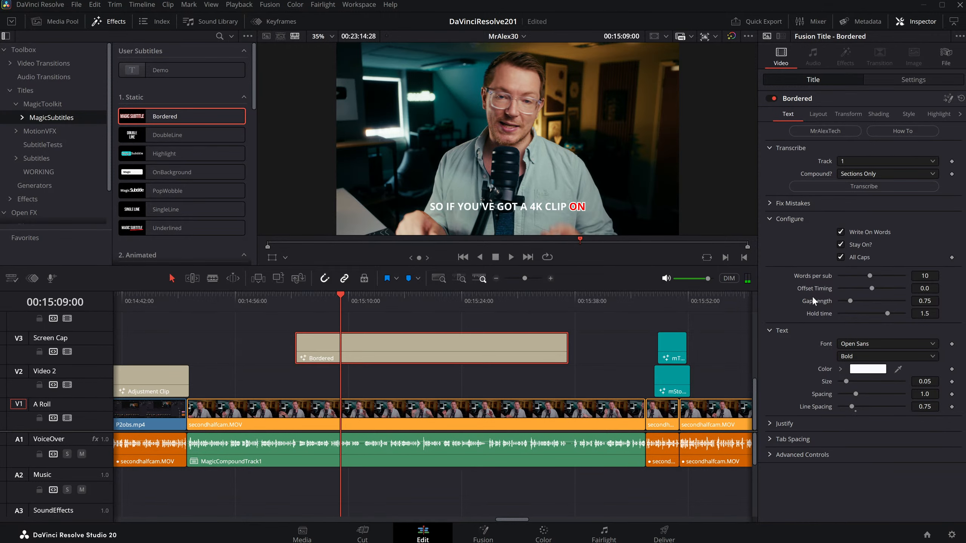
{"action": "left_click_drag", "start_coordinate": [872, 275], "coordinate": [851, 275]}
{"action": "key", "text": "space"}
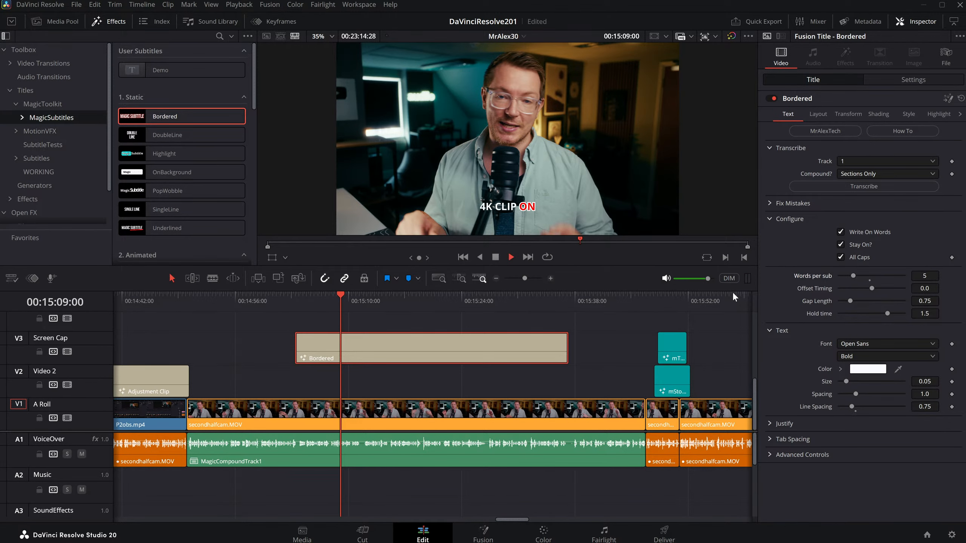
{"action": "key", "text": "space"}
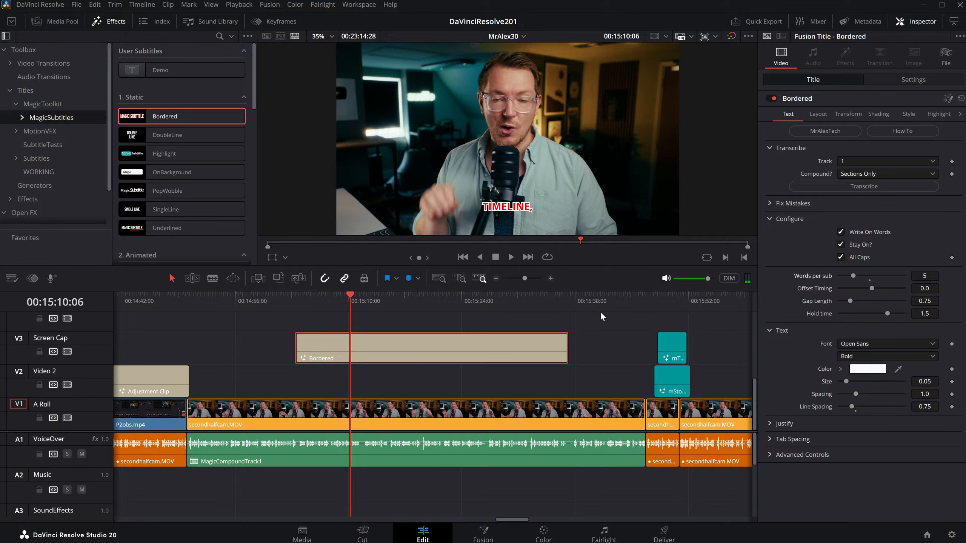
Step: Turn Write On Words off and replay the Bordered title's subtitles from about 00:15:09
{"action": "left_click", "coordinate": [341, 300]}
{"action": "left_click", "coordinate": [841, 232]}
{"action": "key", "text": "space"}
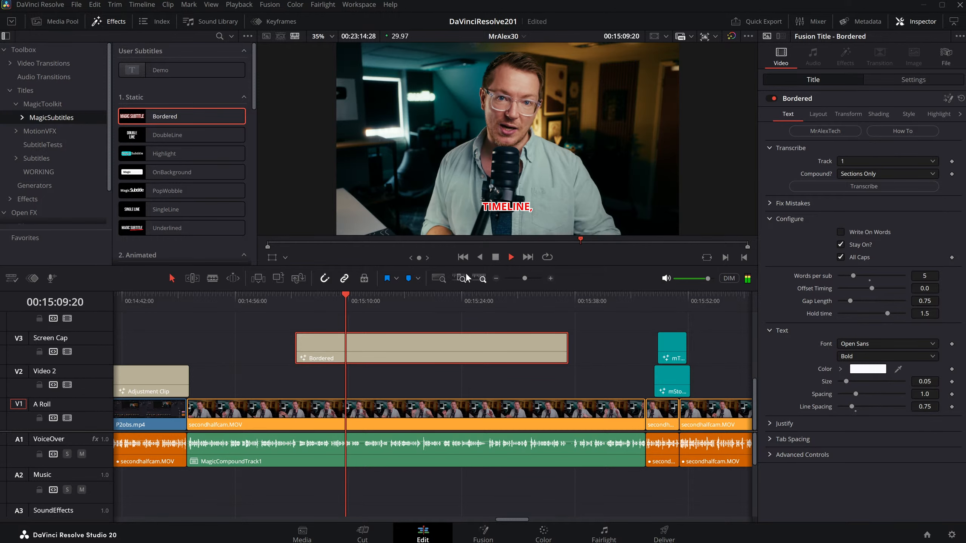
{"action": "key", "text": "space"}
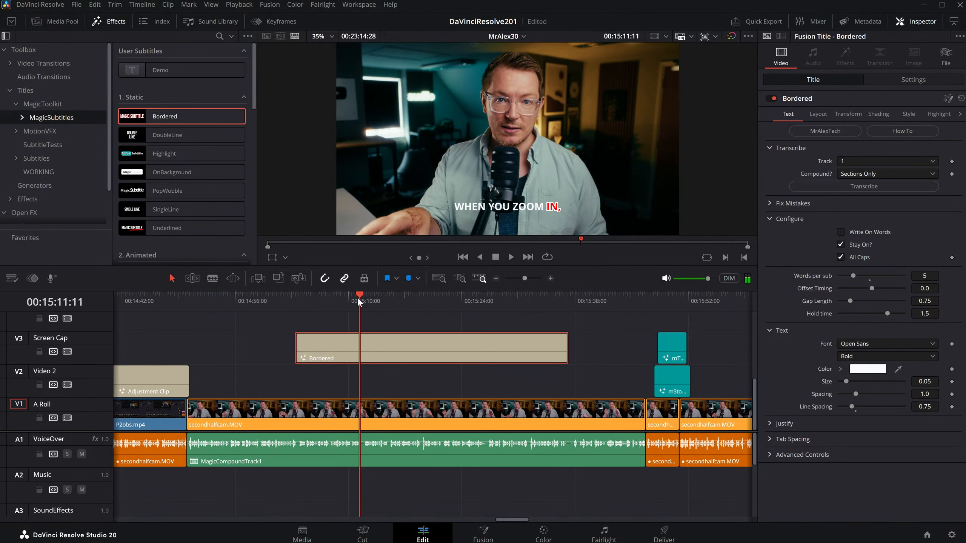
Step: Set Words per sub to 10 and play through the subtitle changes after 00:15:09:19
{"action": "left_click", "coordinate": [869, 275]}
{"action": "left_click", "coordinate": [350, 296]}
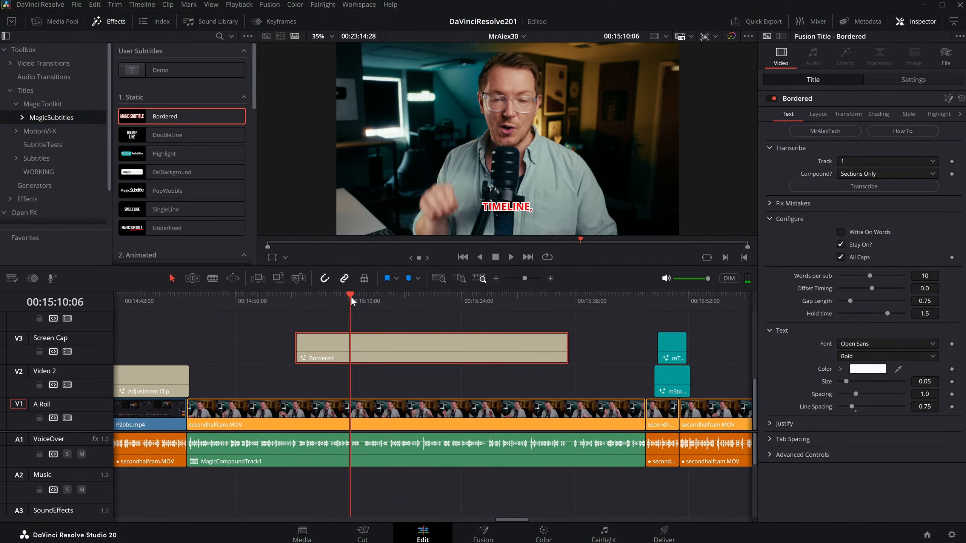
{"action": "left_click", "coordinate": [344, 297]}
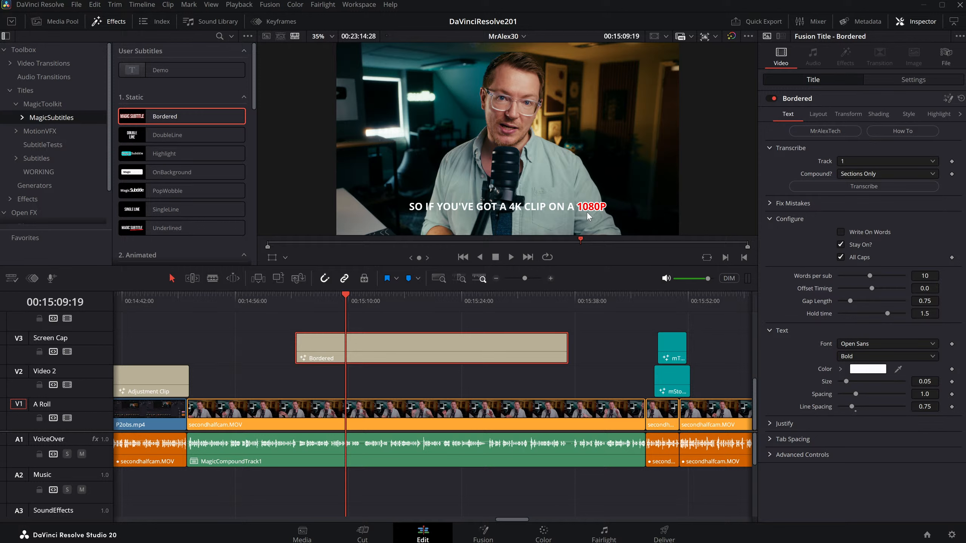
{"action": "key", "text": "space"}
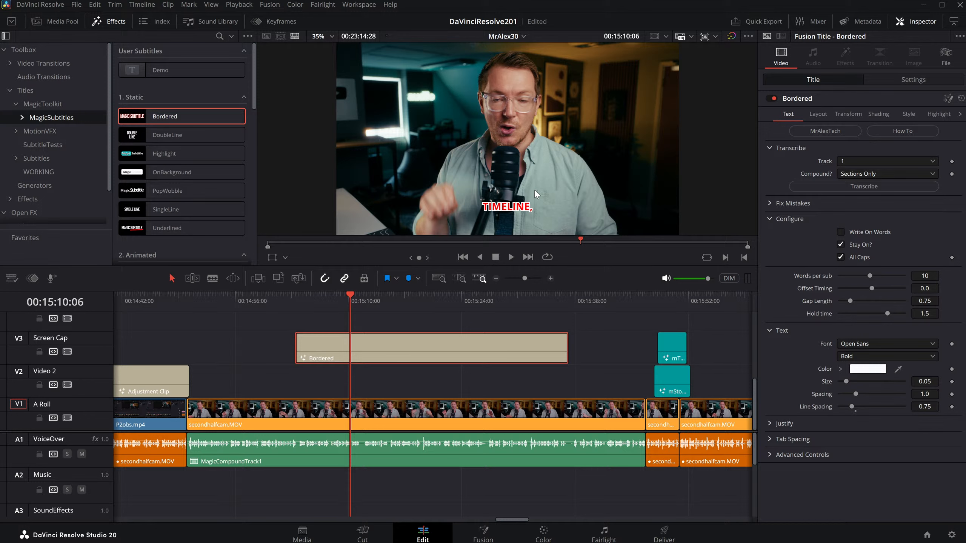
{"action": "key", "text": "space"}
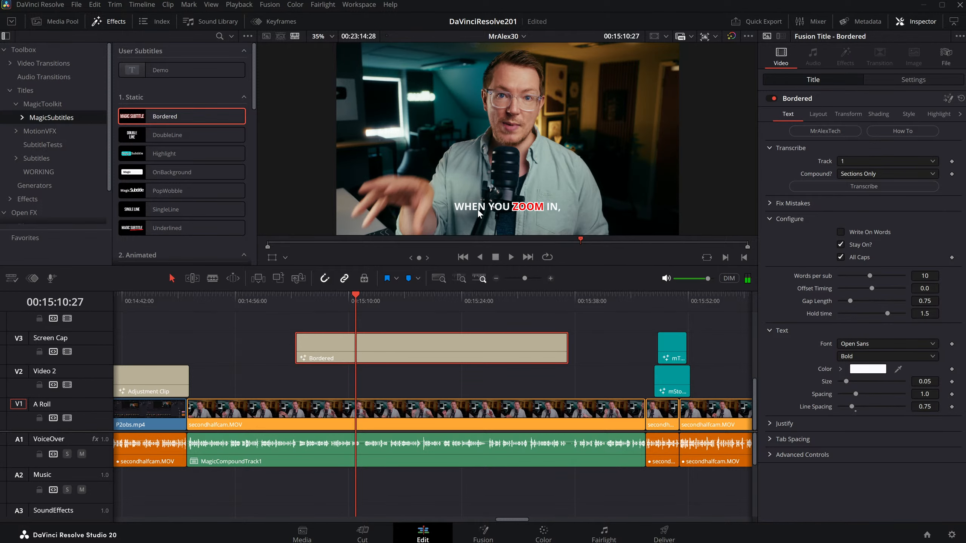
Step: Try Gap Length values of 1.0 and 0.5 on the Bordered title, playing the subtitles with each value
{"action": "left_click", "coordinate": [344, 301]}
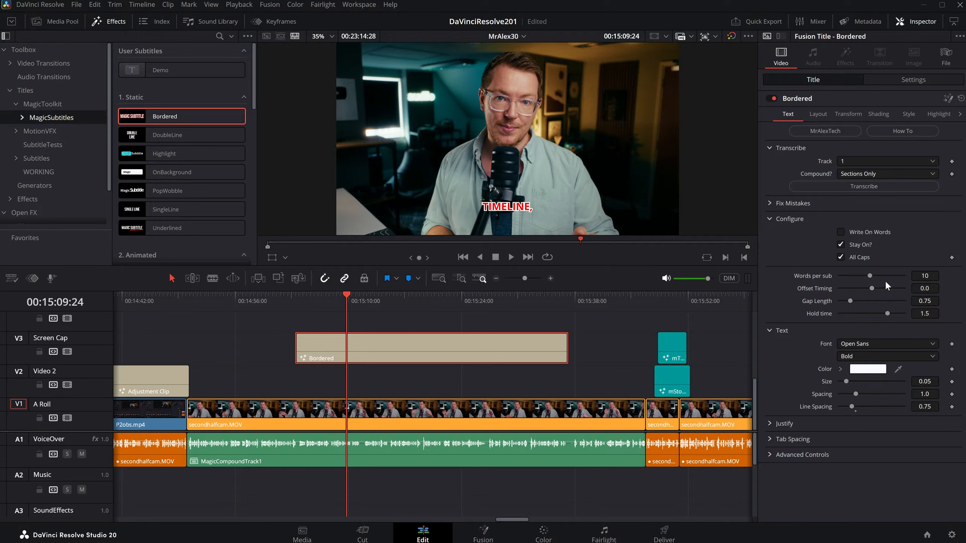
{"action": "left_click_drag", "start_coordinate": [850, 301], "coordinate": [860, 301]}
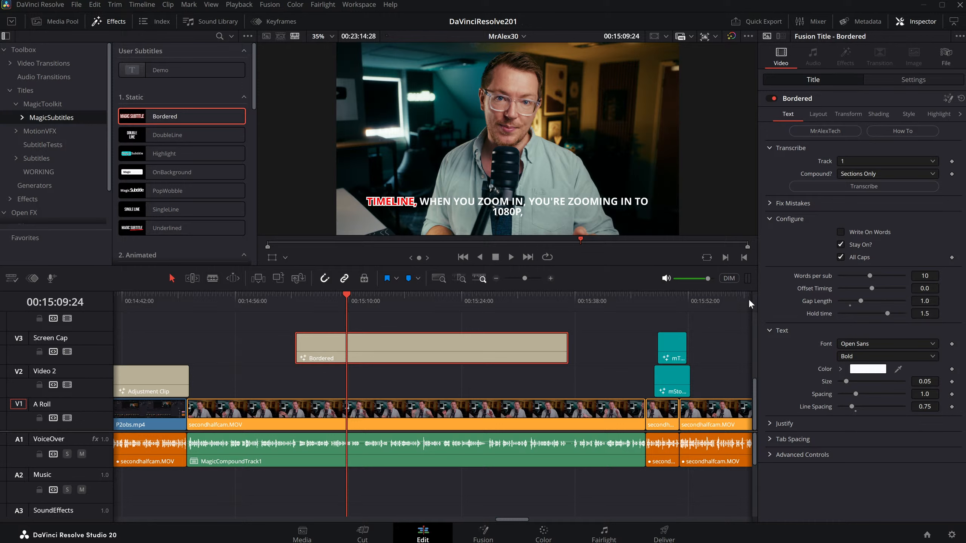
{"action": "left_click", "coordinate": [330, 301]}
{"action": "key", "text": "space"}
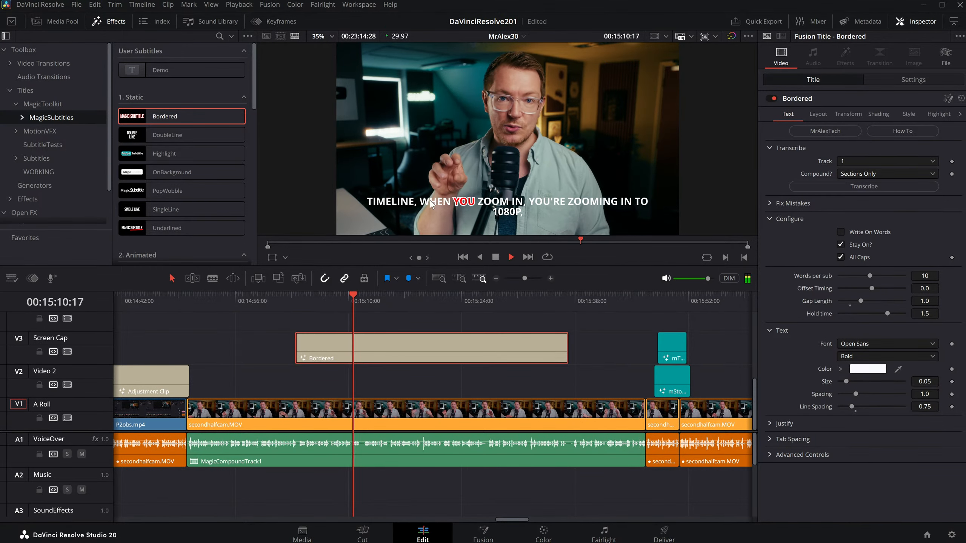
{"action": "key", "text": "space"}
{"action": "left_click_drag", "start_coordinate": [860, 302], "coordinate": [836, 303]}
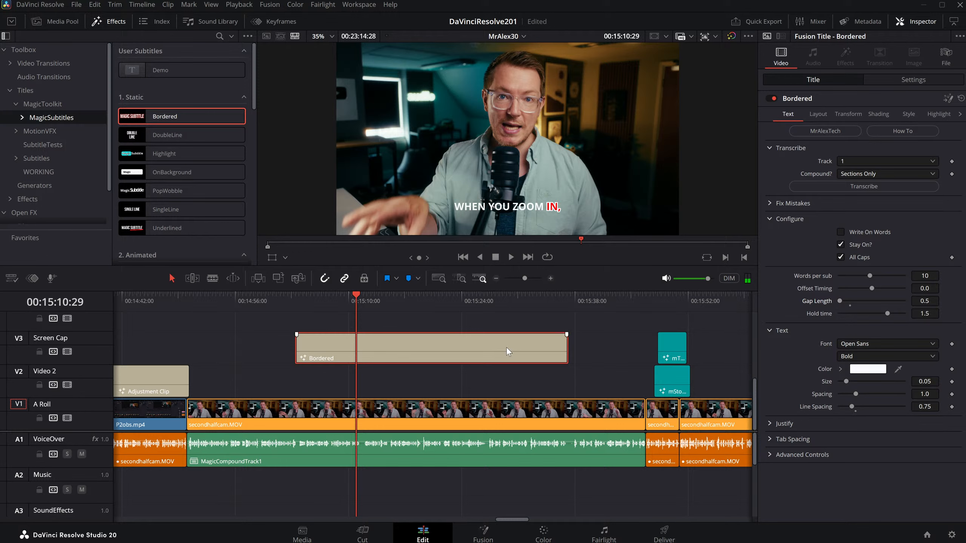
{"action": "key", "text": "space"}
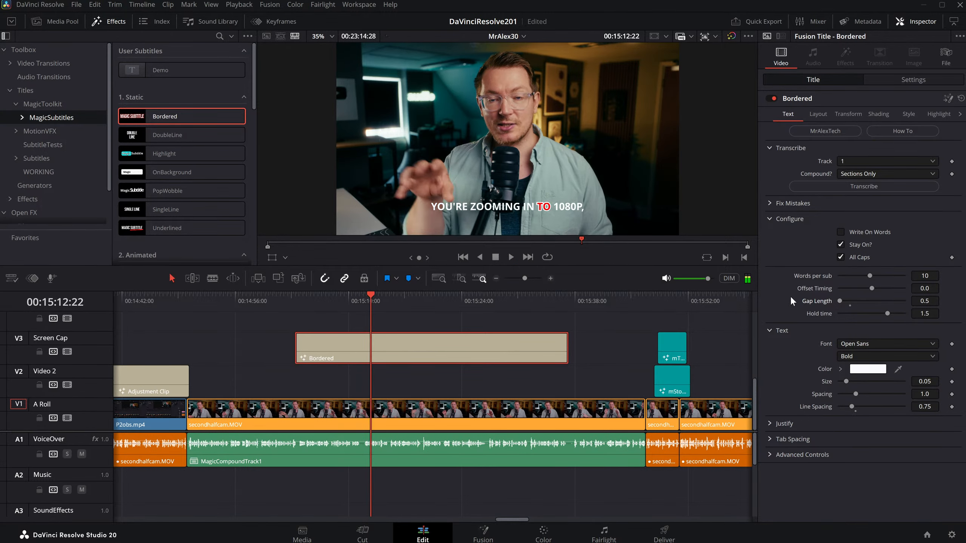
Step: Change the Bordered title's font to Bebas Neue Regular
{"action": "left_click", "coordinate": [877, 342]}
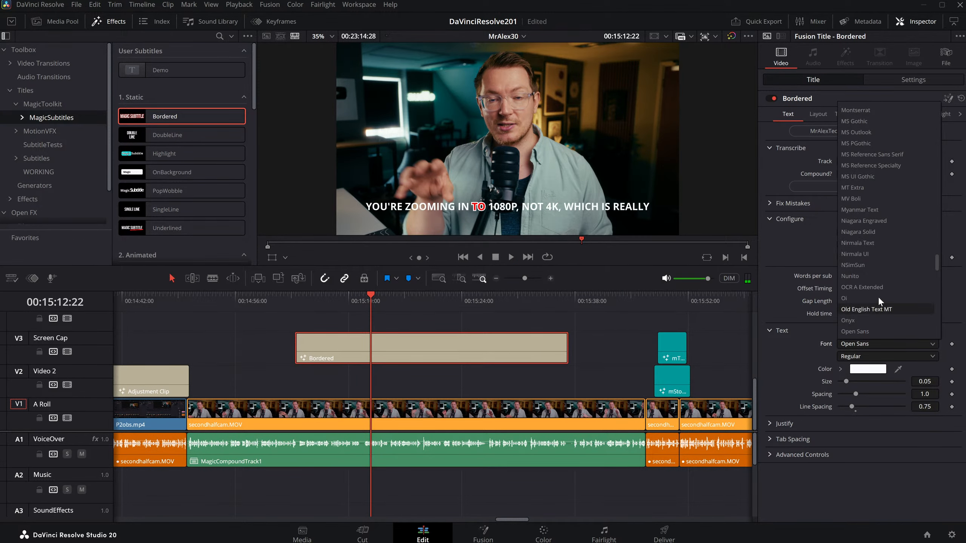
{"action": "scroll", "coordinate": [859, 225], "scroll_direction": "up", "scroll_amount": 15}
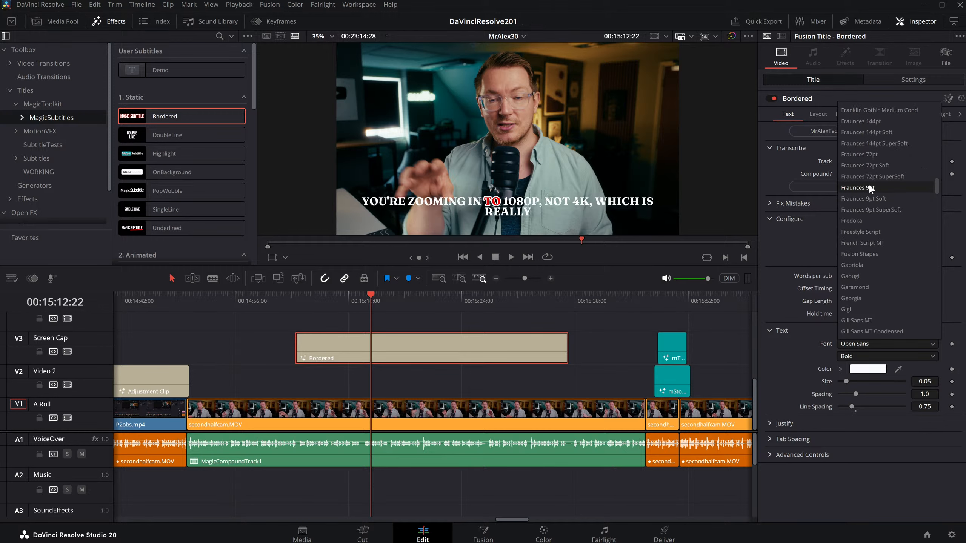
{"action": "scroll", "coordinate": [859, 258], "scroll_direction": "up", "scroll_amount": 10}
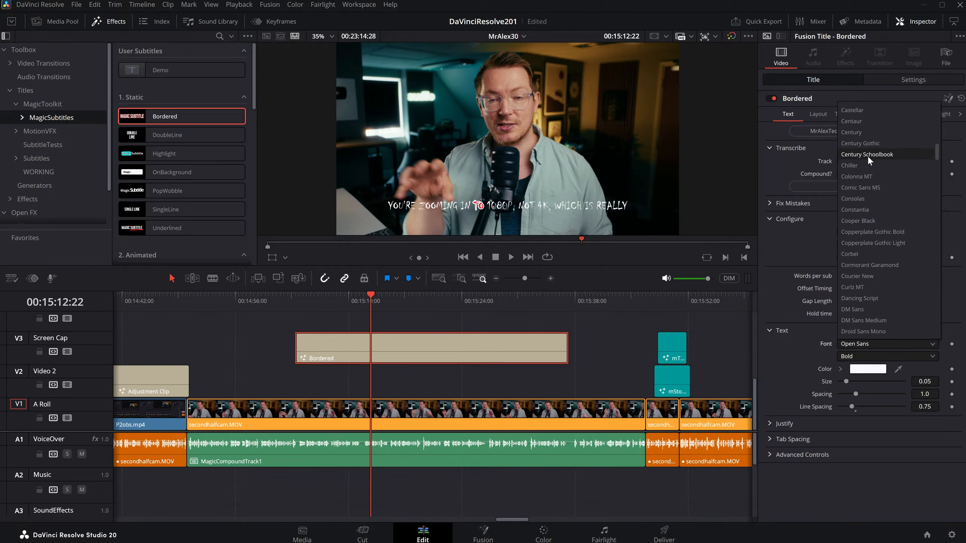
{"action": "scroll", "coordinate": [867, 155], "scroll_direction": "up", "scroll_amount": 10}
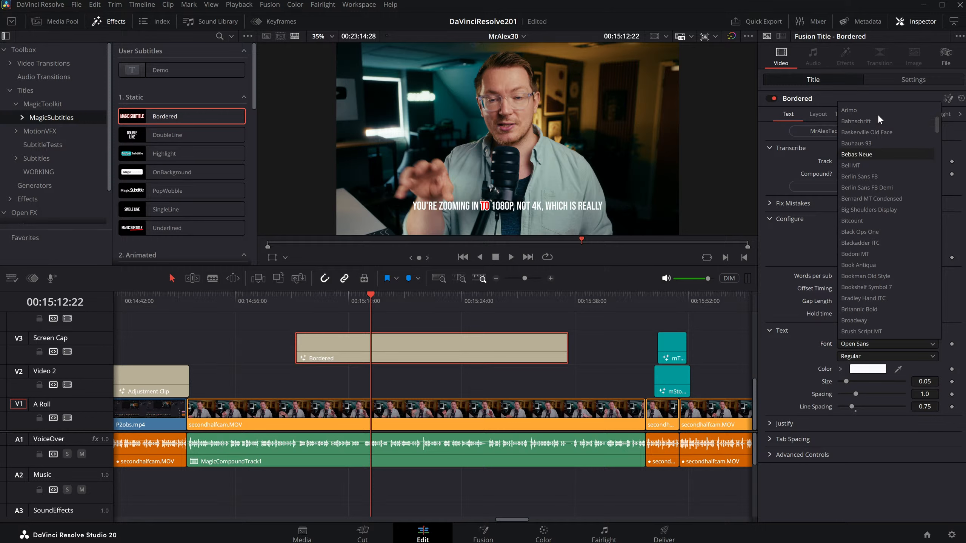
{"action": "left_click", "coordinate": [878, 114]}
Step: Enable the Fusion Overlay in the viewer, move the subtitle text box beside the speaker's head, and narrow it to about 0.31
{"action": "left_click", "coordinate": [286, 257]}
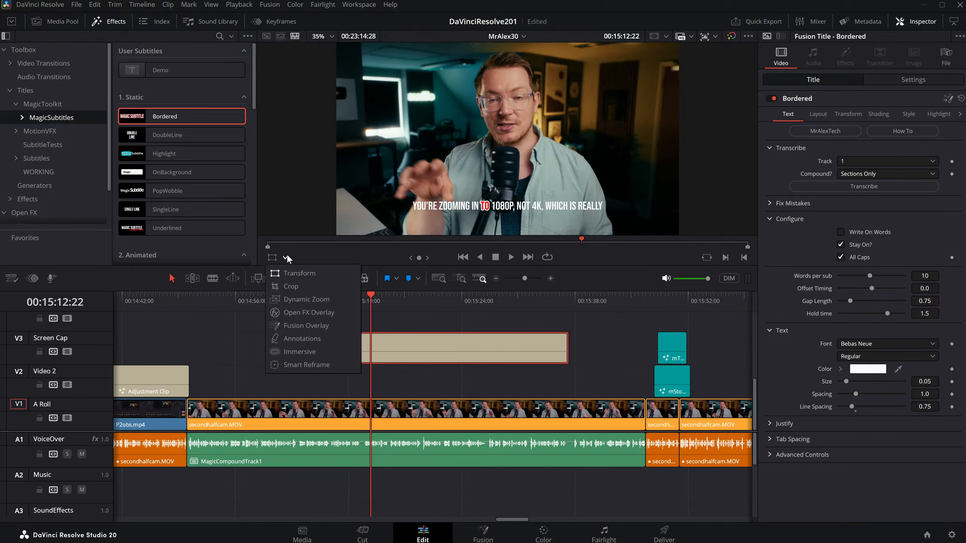
{"action": "left_click", "coordinate": [303, 327]}
{"action": "left_click_drag", "start_coordinate": [352, 208], "coordinate": [602, 105]}
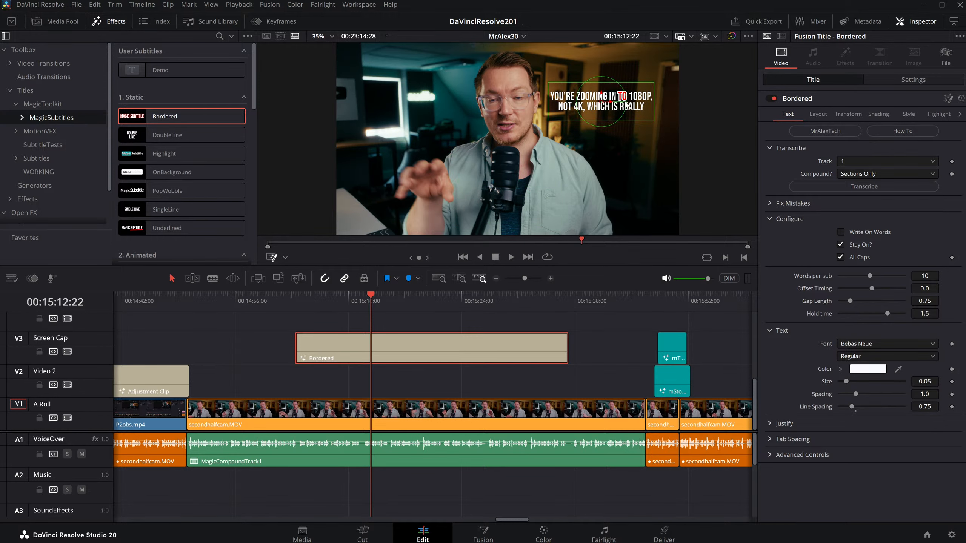
Step: Look through the Bordered title's Layout, Transform and Shading settings
{"action": "left_click", "coordinate": [818, 114]}
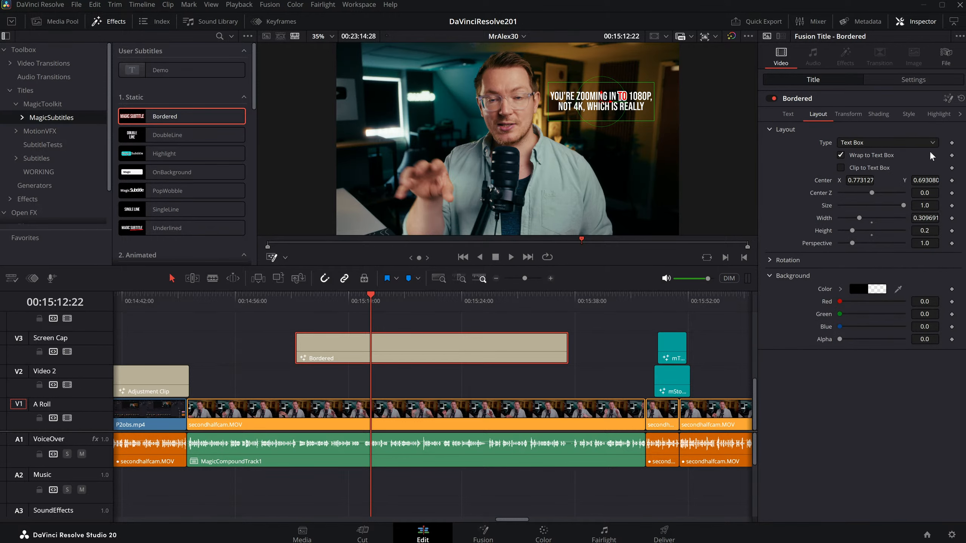
{"action": "left_click", "coordinate": [842, 114]}
{"action": "left_click", "coordinate": [875, 116]}
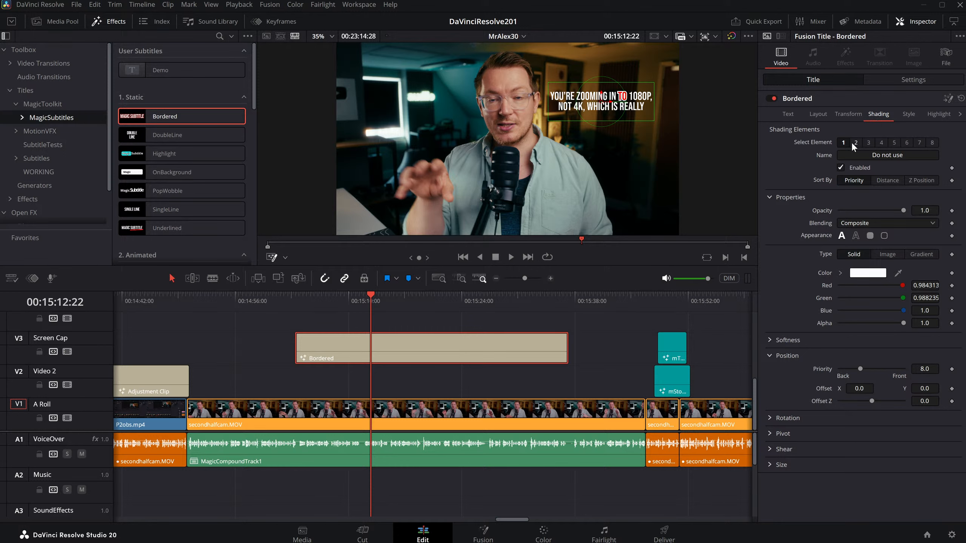
Step: Check the Drop Shadow shading element, and try the Background element on the Bordered title before disabling it again
{"action": "left_click", "coordinate": [868, 143]}
{"action": "left_click", "coordinate": [841, 168]}
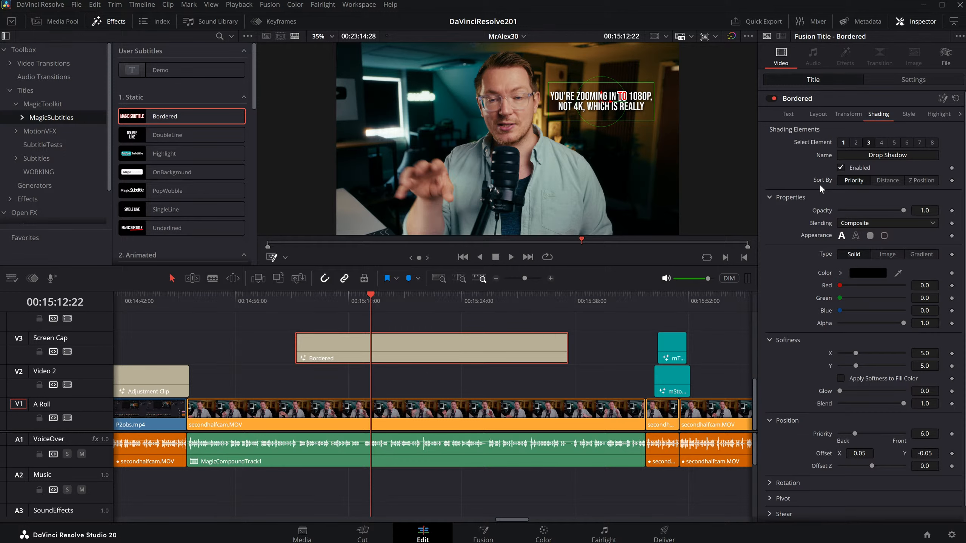
{"action": "left_click", "coordinate": [881, 143]}
{"action": "left_click", "coordinate": [858, 167]}
{"action": "left_click", "coordinate": [907, 114]}
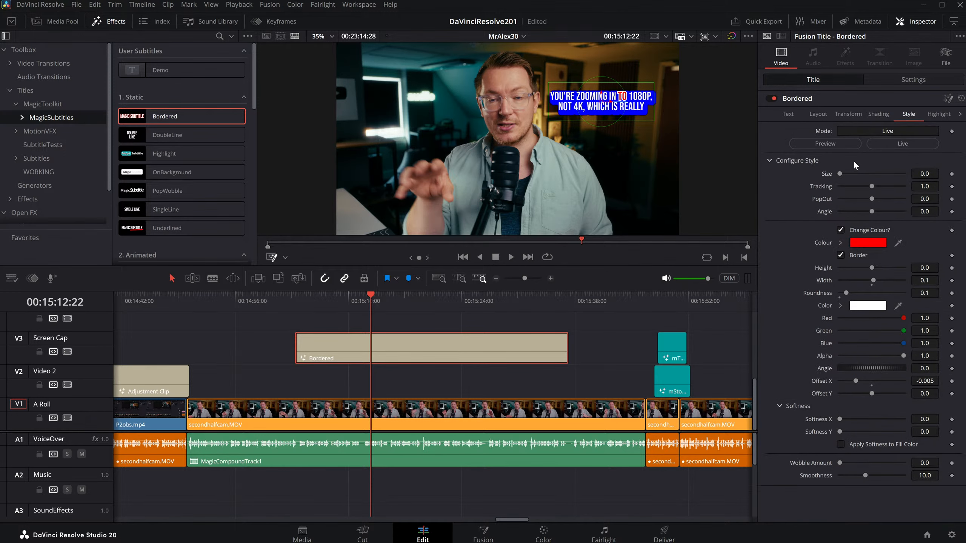
{"action": "left_click", "coordinate": [878, 114]}
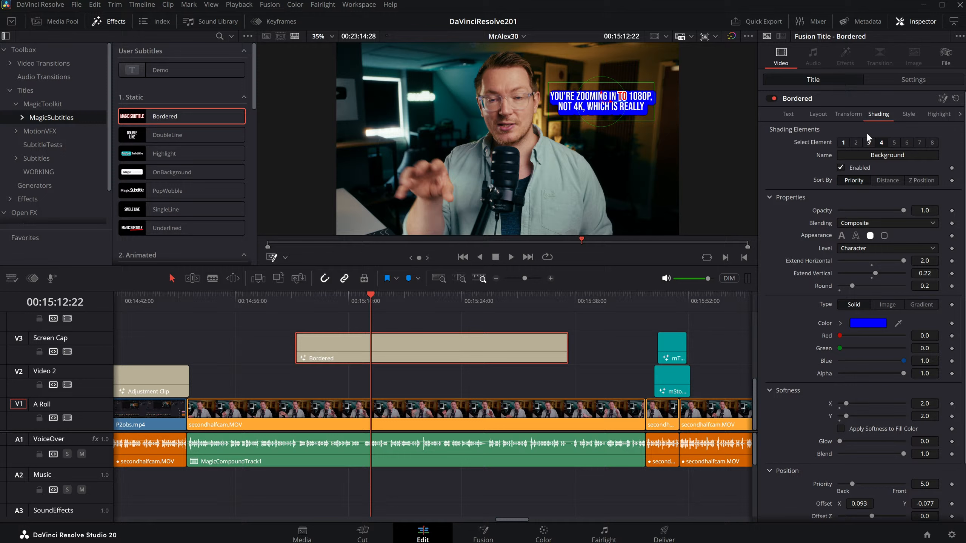
{"action": "left_click", "coordinate": [840, 167]}
Step: Open the Bordered title's Style settings and play a short part of the subtitles to examine the active-word styling
{"action": "left_click", "coordinate": [899, 115]}
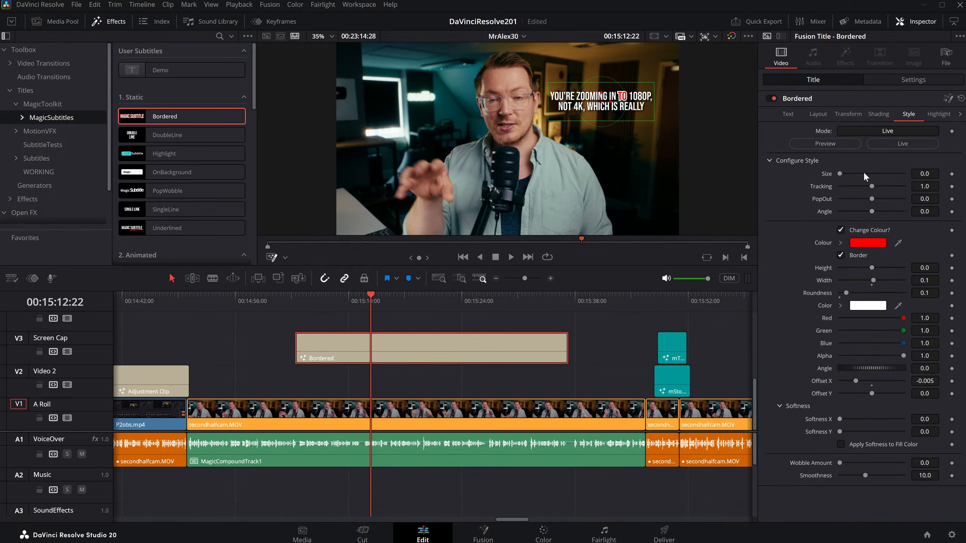
{"action": "key", "text": "space"}
{"action": "key", "text": "space"}
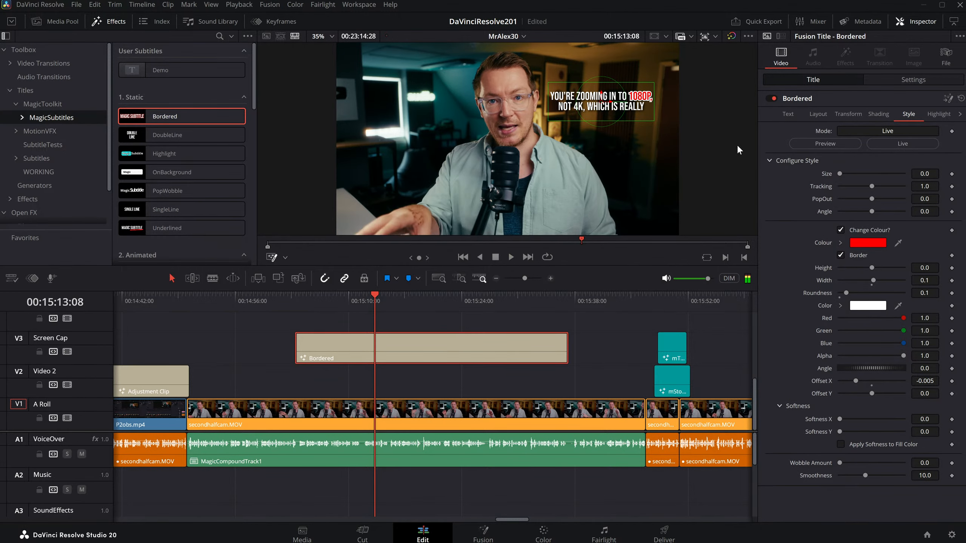
Step: Reset the subtitle text box's layout centre to X 0.5, Y 0.5
{"action": "left_click", "coordinate": [786, 115]}
{"action": "left_click", "coordinate": [818, 114]}
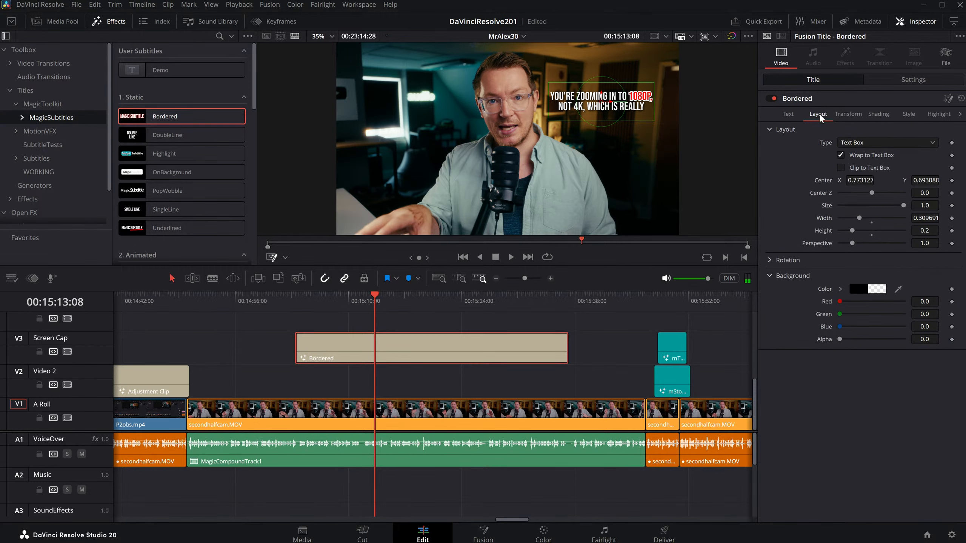
{"action": "double_click", "coordinate": [825, 180]}
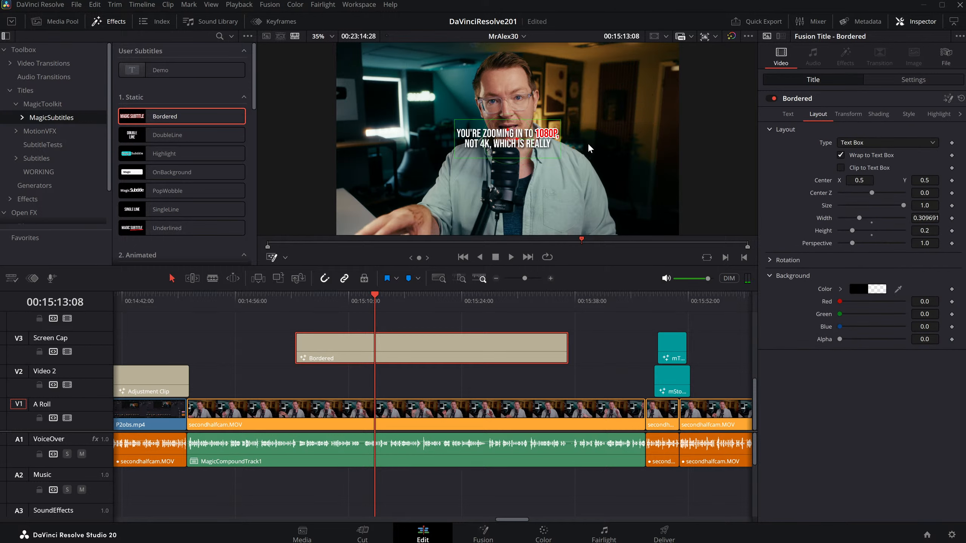
Step: Increase the subtitle text size to about 0.083 and enlarge the text box to nearly the full frame width
{"action": "left_click", "coordinate": [782, 114]}
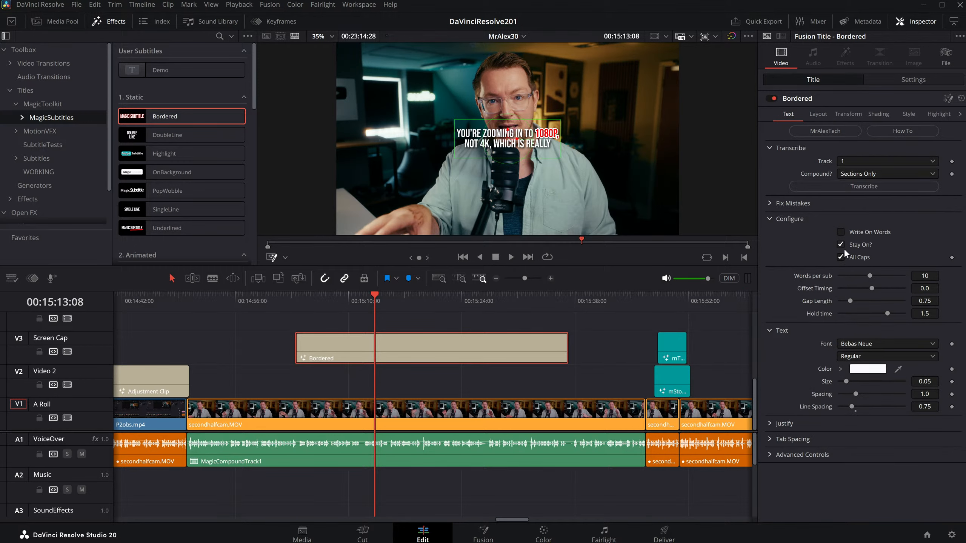
{"action": "left_click_drag", "start_coordinate": [846, 381], "coordinate": [850, 380]}
{"action": "left_click_drag", "start_coordinate": [559, 157], "coordinate": [656, 183]}
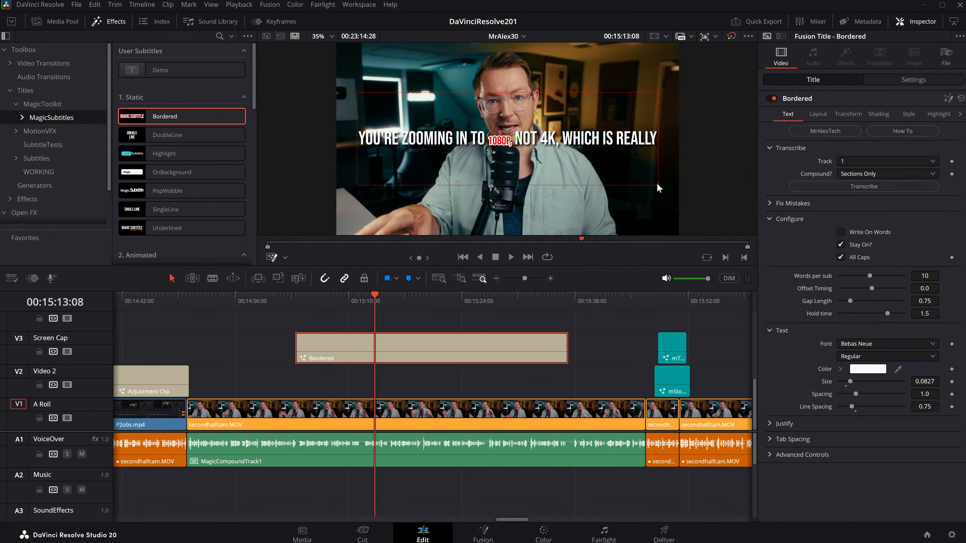
Step: Raise the active word's style Size to about 0.043 and play the subtitles
{"action": "left_click", "coordinate": [908, 113]}
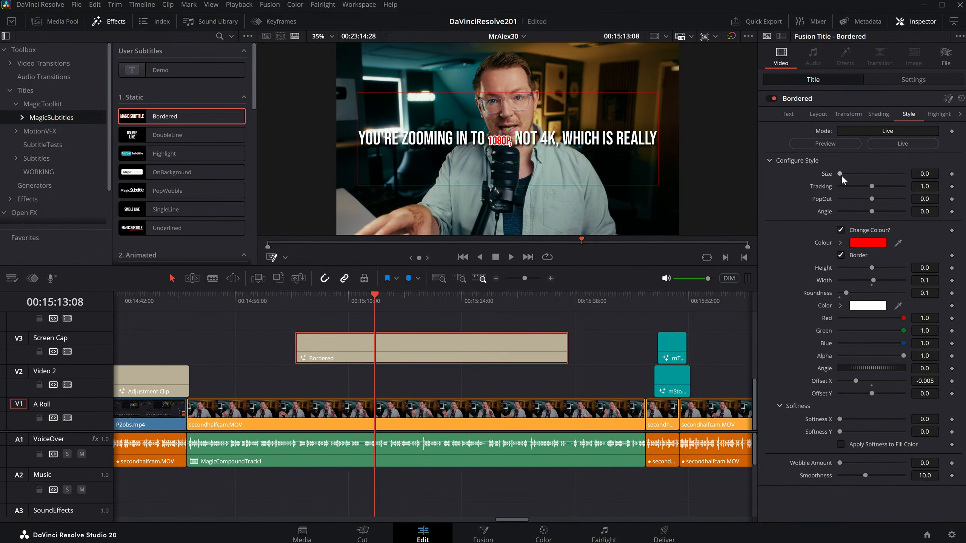
{"action": "left_click_drag", "start_coordinate": [840, 174], "coordinate": [872, 175]}
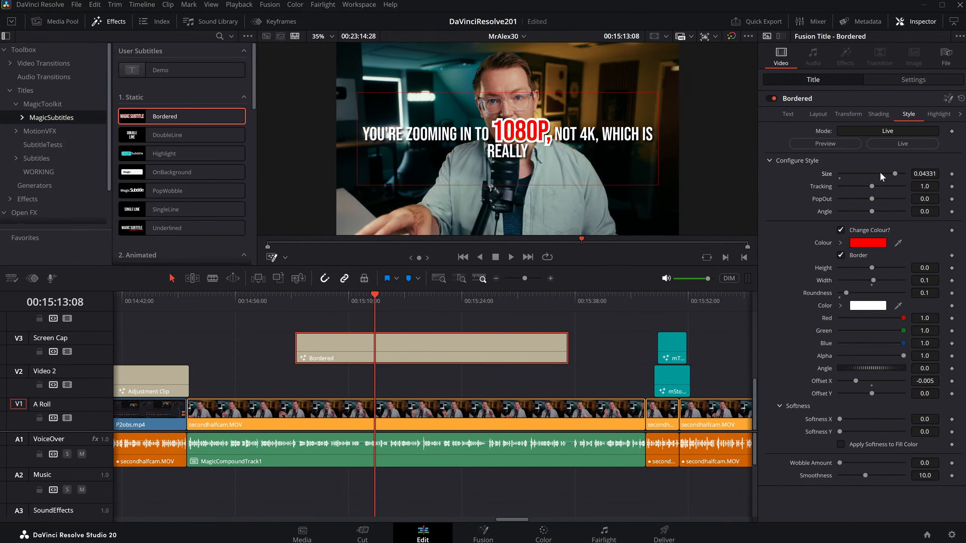
{"action": "key", "text": "space"}
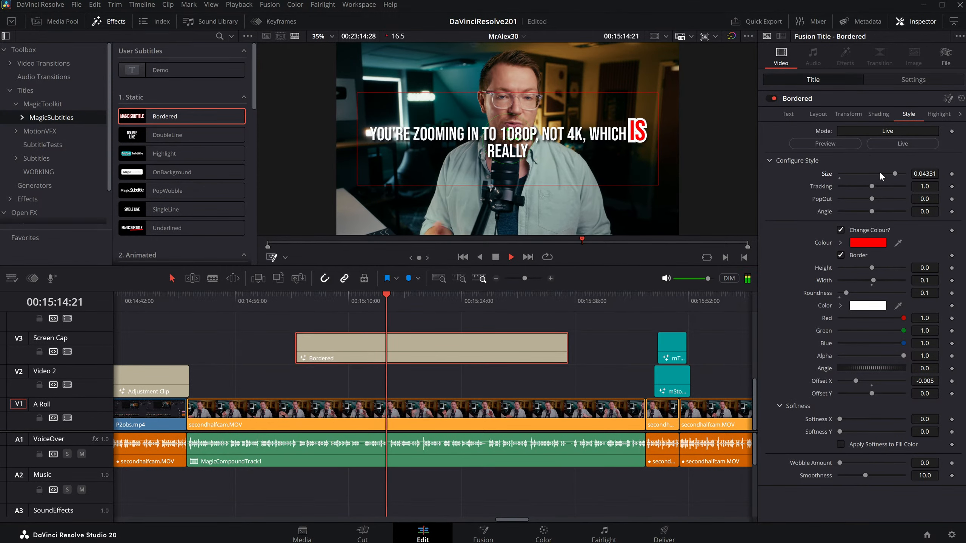
{"action": "key", "text": "space"}
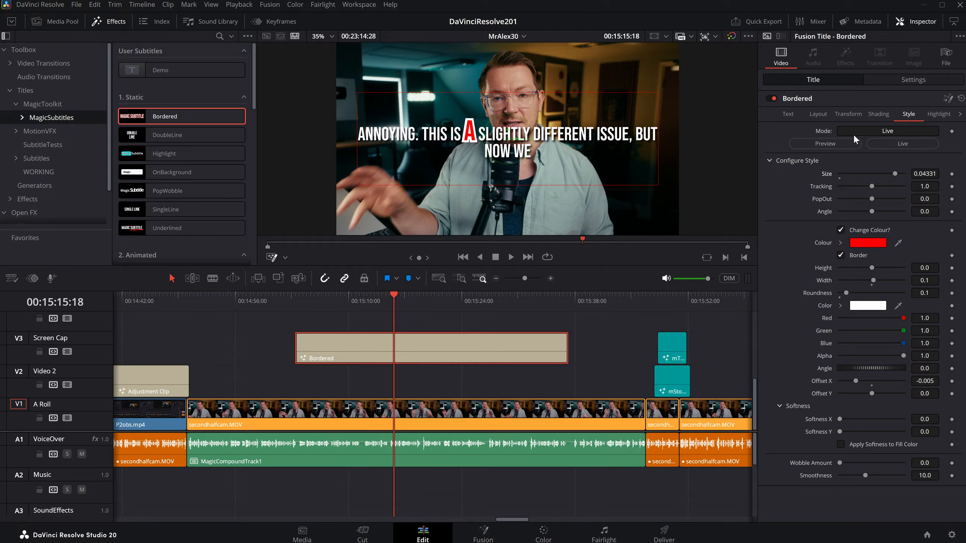
Step: Switch the style to Preview mode and set Size about 0.038, Tracking 1.039, PopOut -0.016 and Angle 3.2
{"action": "left_click", "coordinate": [825, 143]}
{"action": "mouse_move", "coordinate": [889, 173]}
{"action": "left_mouse_down"}
{"action": "mouse_move", "coordinate": [854, 173]}
{"action": "mouse_move", "coordinate": [900, 173]}
{"action": "mouse_move", "coordinate": [847, 175]}
{"action": "mouse_move", "coordinate": [876, 186]}
{"action": "left_mouse_up"}
{"action": "left_click_drag", "start_coordinate": [393, 300], "coordinate": [396, 301]}
{"action": "left_click_drag", "start_coordinate": [875, 186], "coordinate": [876, 212]}
Step: Change the active word's colour to light blue, #1ce1ff
{"action": "left_click", "coordinate": [860, 243]}
{"action": "left_click", "coordinate": [519, 195]}
{"action": "left_click", "coordinate": [528, 195]}
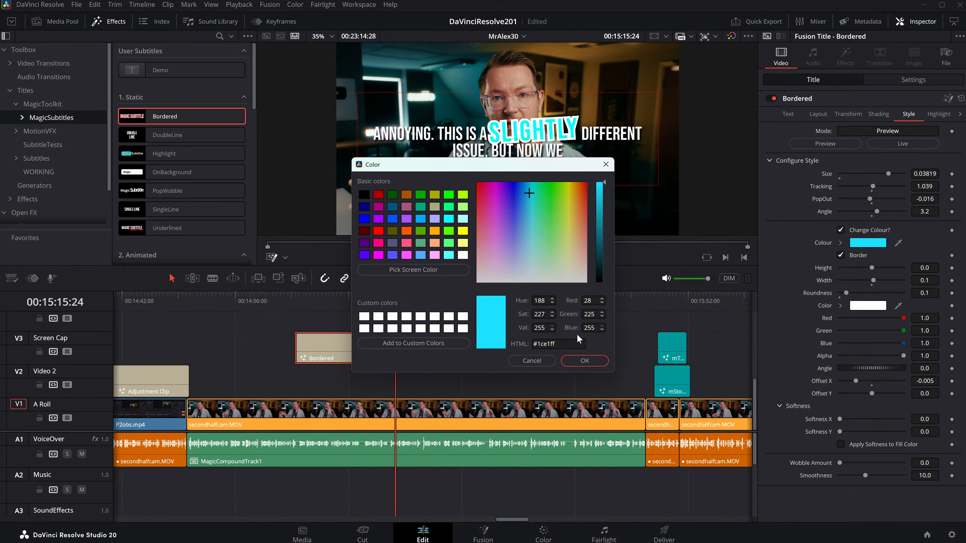
{"action": "left_click", "coordinate": [584, 360]}
Step: Change the active word's border colour to black
{"action": "left_click", "coordinate": [863, 305]}
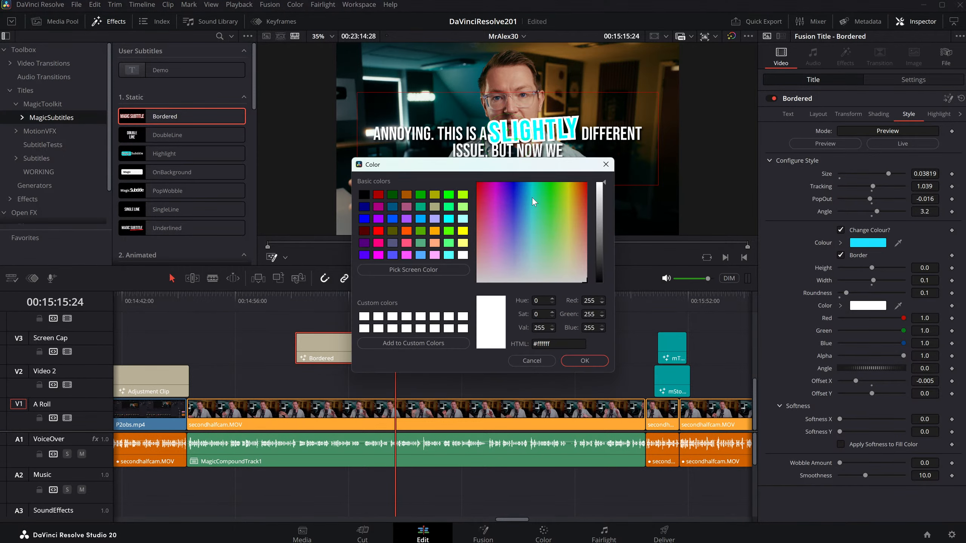
{"action": "left_click", "coordinate": [545, 231]}
{"action": "left_click_drag", "start_coordinate": [601, 186], "coordinate": [602, 297]}
{"action": "left_click", "coordinate": [591, 361]}
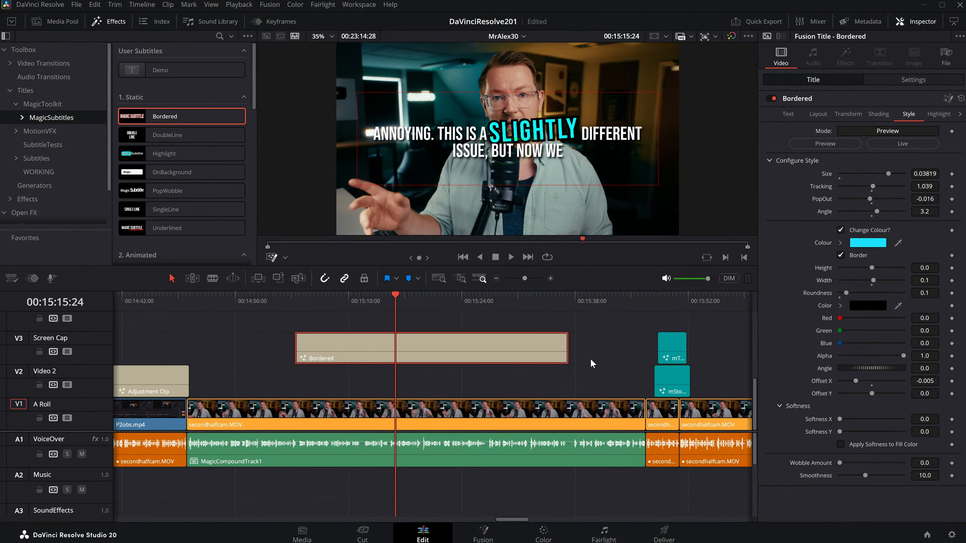
Step: Set border Softness X 4.72 and Y 2.99 with softness applied to the fill colour, and Wobble Amount to about 0.013
{"action": "left_click_drag", "start_coordinate": [839, 419], "coordinate": [856, 464]}
{"action": "left_click", "coordinate": [841, 444]}
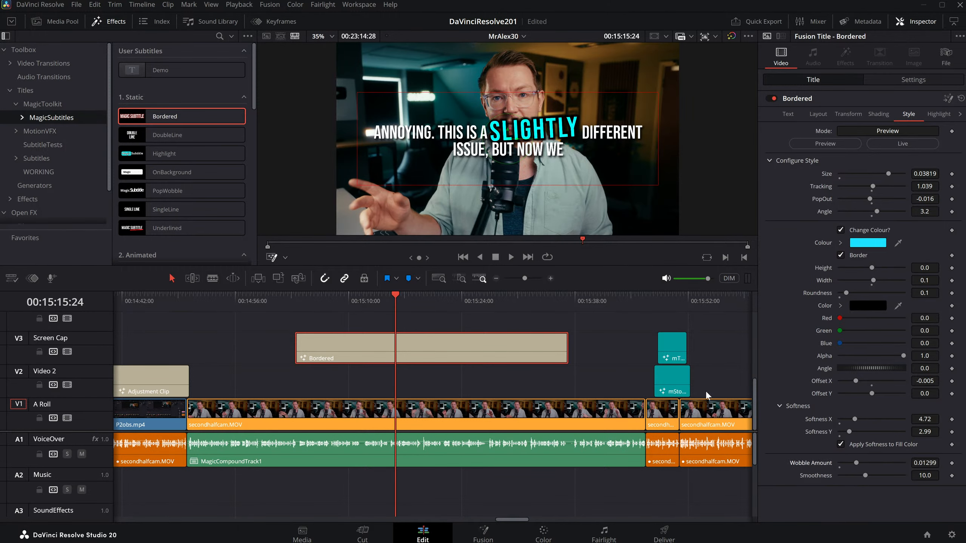
{"action": "key", "text": "space"}
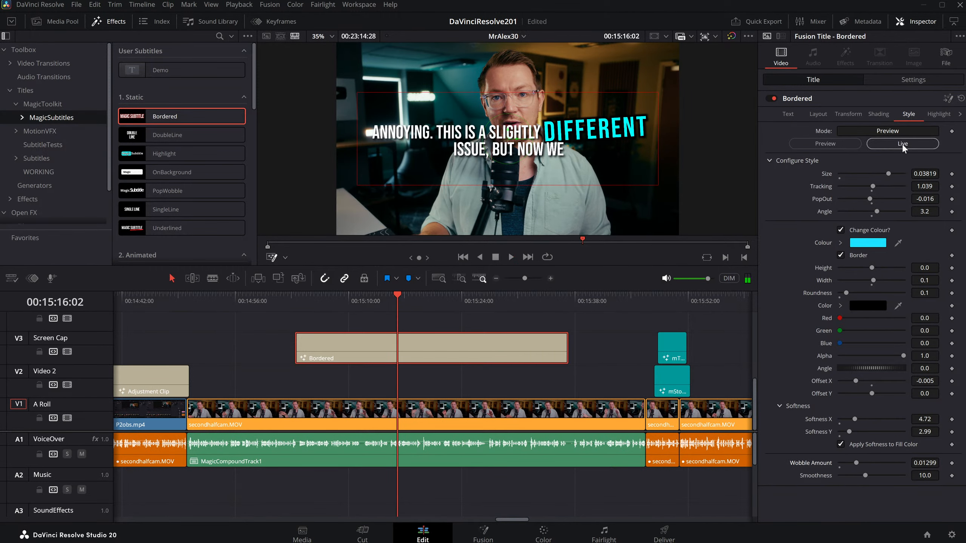
Step: Switch the style mode to Live and play the subtitles from the start of the Bordered title
{"action": "left_click", "coordinate": [901, 144]}
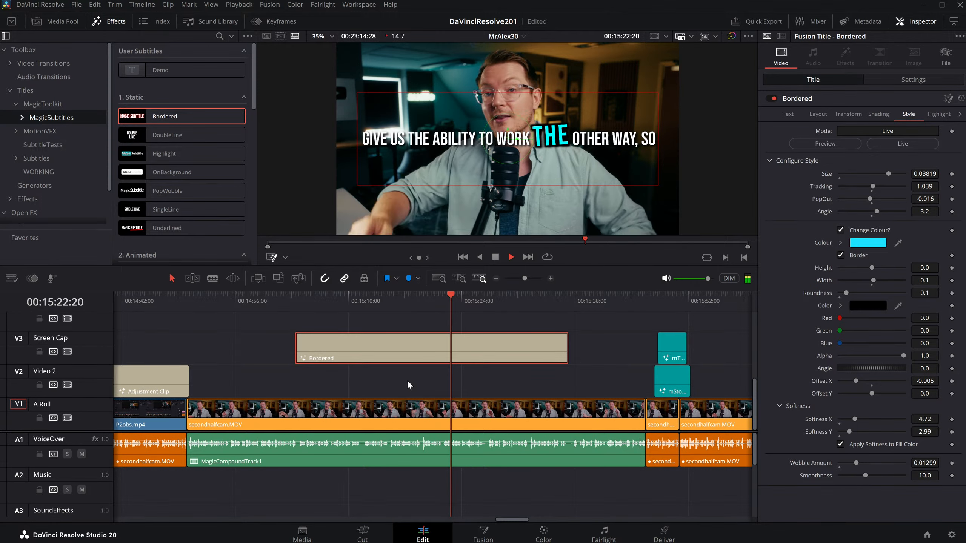
{"action": "left_click", "coordinate": [312, 300]}
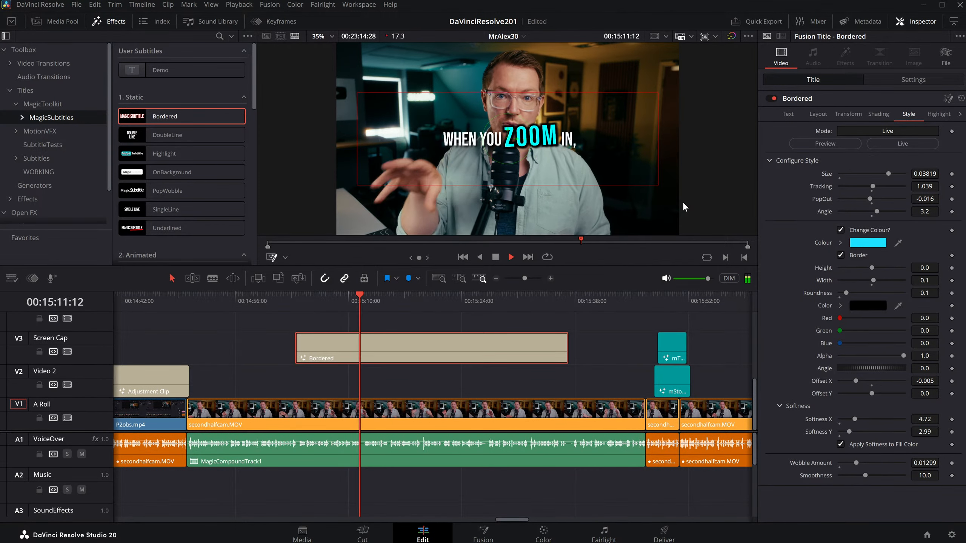
{"action": "key", "text": "space"}
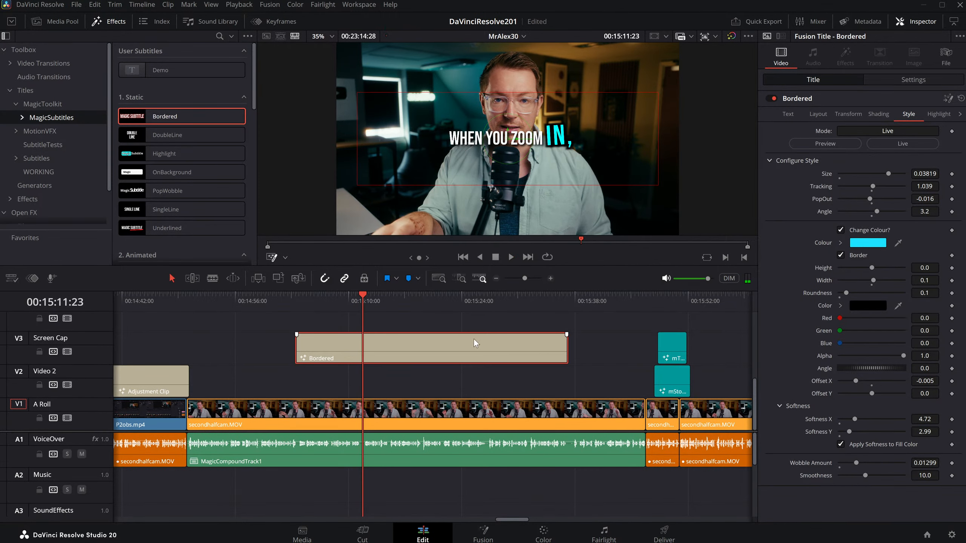
Step: Enable word highlighting for "zooming, really" in red and apply it to the Bordered title
{"action": "left_click", "coordinate": [932, 115]}
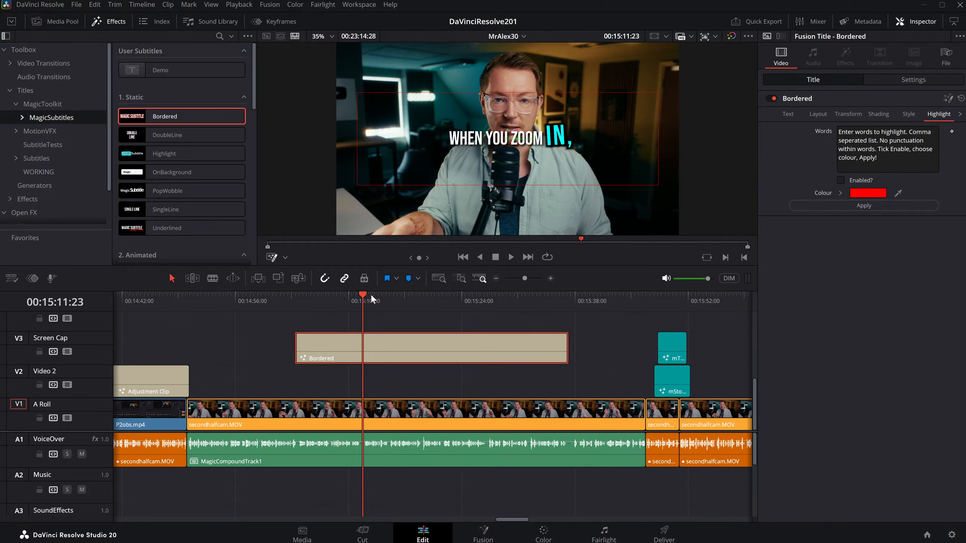
{"action": "left_click_drag", "start_coordinate": [370, 296], "coordinate": [373, 298]}
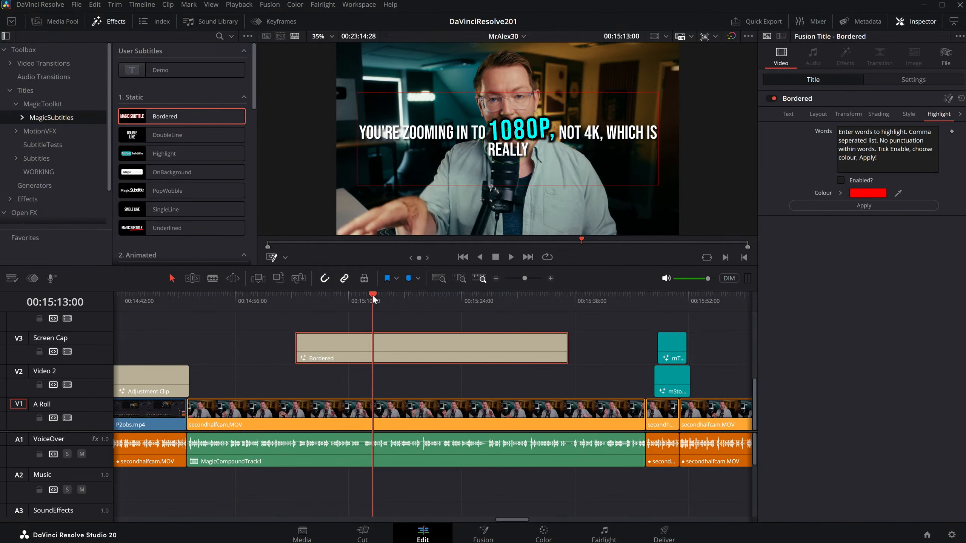
{"action": "left_click", "coordinate": [895, 162]}
{"action": "type", "text": "zooming,"}
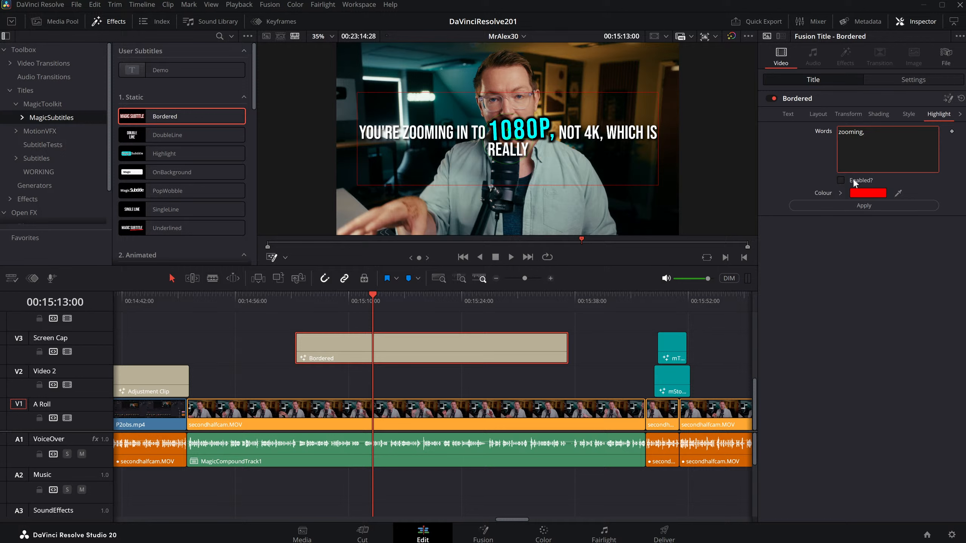
{"action": "left_click", "coordinate": [852, 178]}
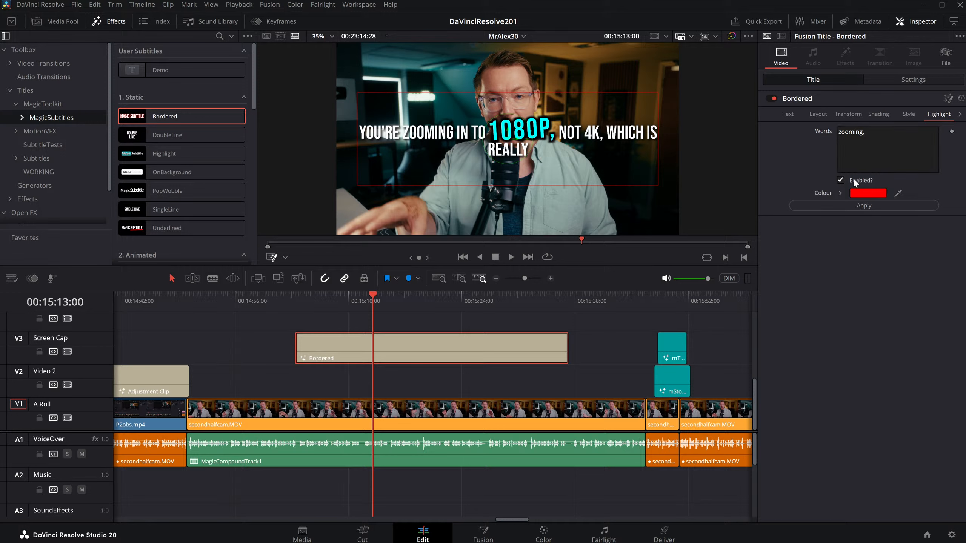
{"action": "left_click", "coordinate": [892, 132]}
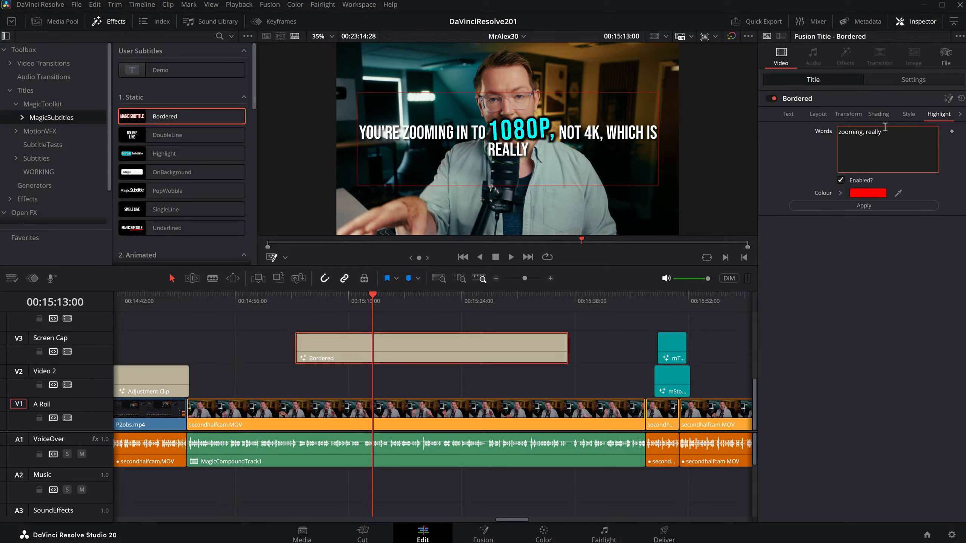
{"action": "left_click", "coordinate": [870, 208]}
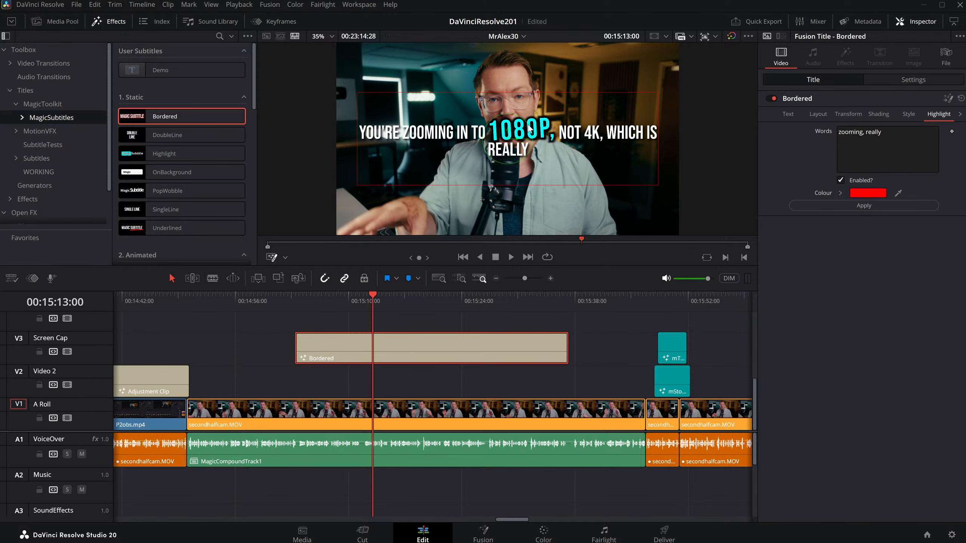
Step: Play the subtitles and step back through the frames to examine how the highlighted words appear
{"action": "key", "text": "Left"}
{"action": "key", "text": "Left"}
{"action": "key", "text": "Left"}
{"action": "key", "text": "Left"}
{"action": "key", "text": "Left"}
{"action": "key", "text": "Left"}
{"action": "key", "text": "Left"}
{"action": "key", "text": "Left"}
{"action": "key", "text": "Left"}
{"action": "key", "text": "Left"}
{"action": "key", "text": "Left"}
{"action": "key", "text": "Left"}
{"action": "key", "text": "Left"}
{"action": "key", "text": "Left"}
{"action": "key", "text": "Left"}
{"action": "key", "text": "Left"}
{"action": "key", "text": "Left"}
{"action": "key", "text": "Left"}
{"action": "key", "text": "Left"}
{"action": "key", "text": "Left"}
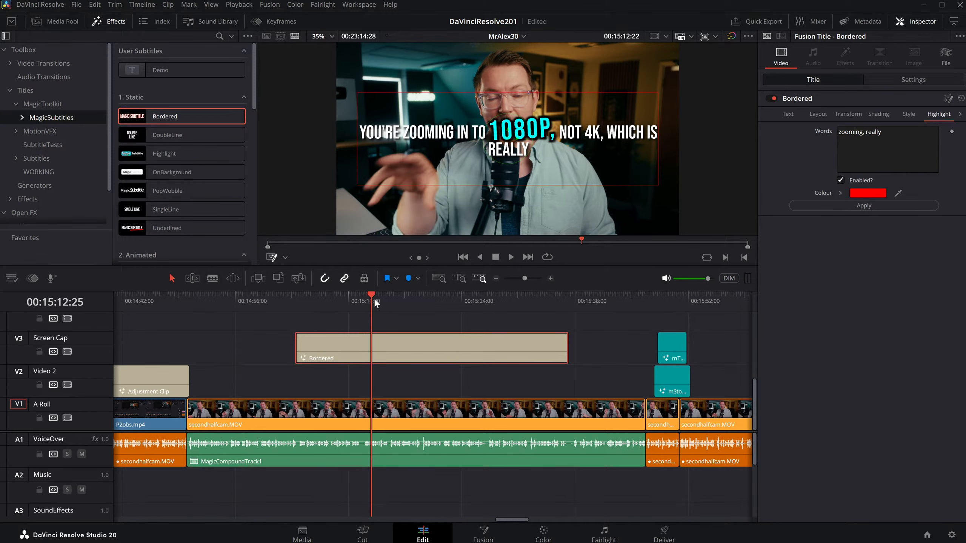
{"action": "key", "text": "space"}
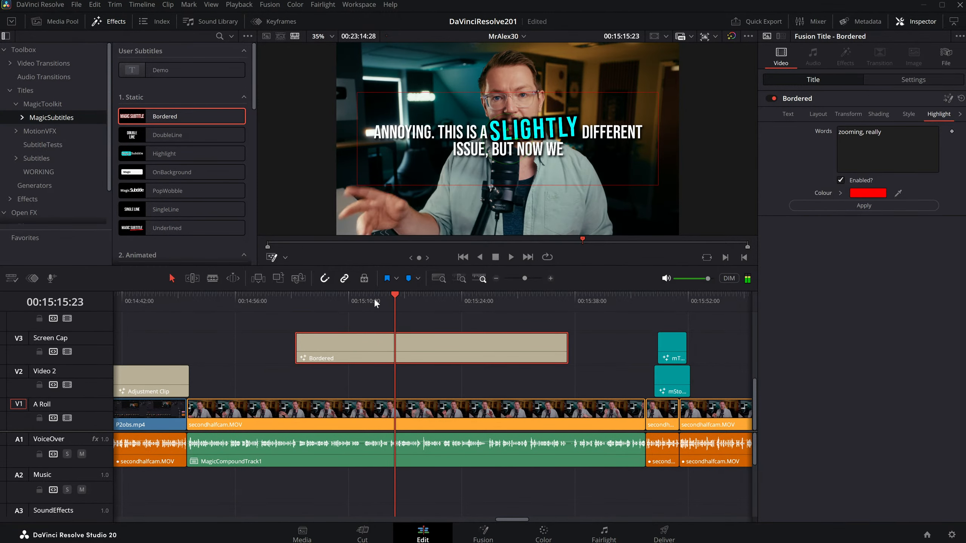
{"action": "key", "text": "Left"}
{"action": "key", "text": "Left"}
{"action": "key", "text": "Left"}
{"action": "key", "text": "Left"}
{"action": "key", "text": "Left"}
{"action": "key", "text": "Left"}
{"action": "key", "text": "Left"}
{"action": "key", "text": "Left"}
{"action": "key", "text": "Left"}
{"action": "key", "text": "Left"}
{"action": "key", "text": "Left"}
{"action": "key", "text": "Left"}
{"action": "key", "text": "Left"}
{"action": "key", "text": "Left"}
{"action": "key", "text": "Left"}
{"action": "key", "text": "Left"}
{"action": "key", "text": "Left"}
{"action": "key", "text": "Left"}
{"action": "key", "text": "Left"}
{"action": "key", "text": "Left"}
{"action": "key", "text": "Left"}
{"action": "key", "text": "Left"}
{"action": "key", "text": "Left"}
{"action": "key", "text": "Left"}
{"action": "key", "text": "Left"}
{"action": "key", "text": "Left"}
{"action": "key", "text": "Left"}
{"action": "key", "text": "Left"}
{"action": "key", "text": "Left"}
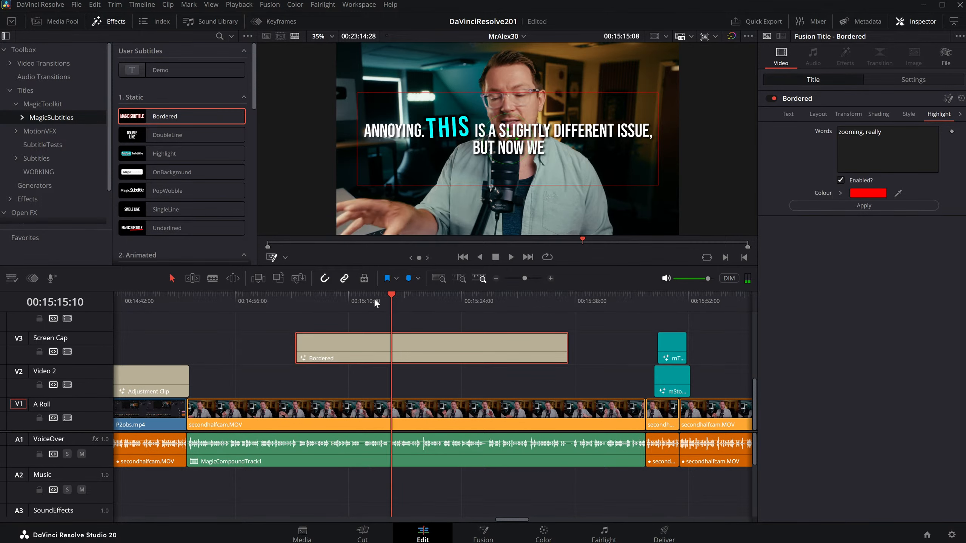
{"action": "key", "text": "Left"}
{"action": "key", "text": "Left"}
{"action": "key", "text": "Left"}
{"action": "key", "text": "Left"}
{"action": "key", "text": "Left"}
{"action": "key", "text": "Left"}
{"action": "key", "text": "Left"}
{"action": "key", "text": "Left"}
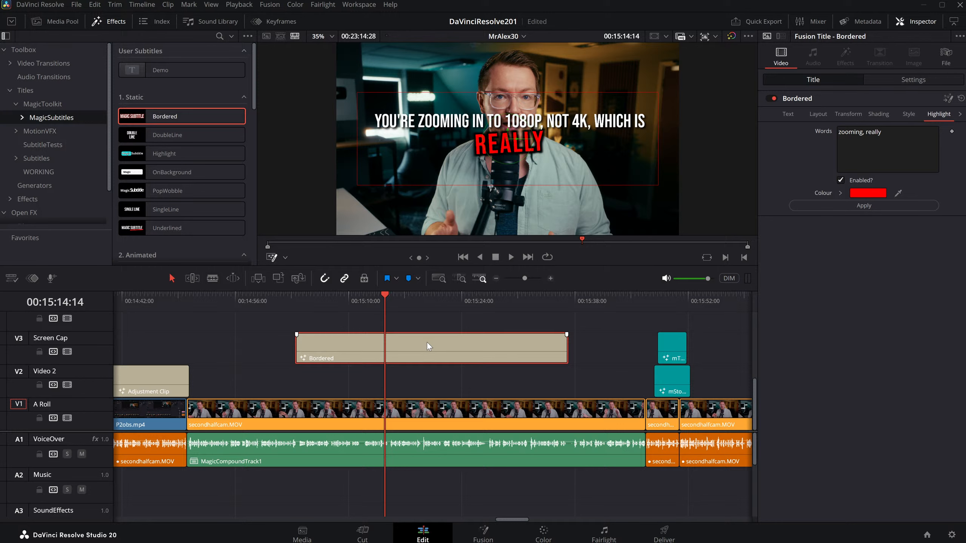
Step: Change the highlight colour to light blue and reapply it to the listed words
{"action": "left_click", "coordinate": [866, 192]}
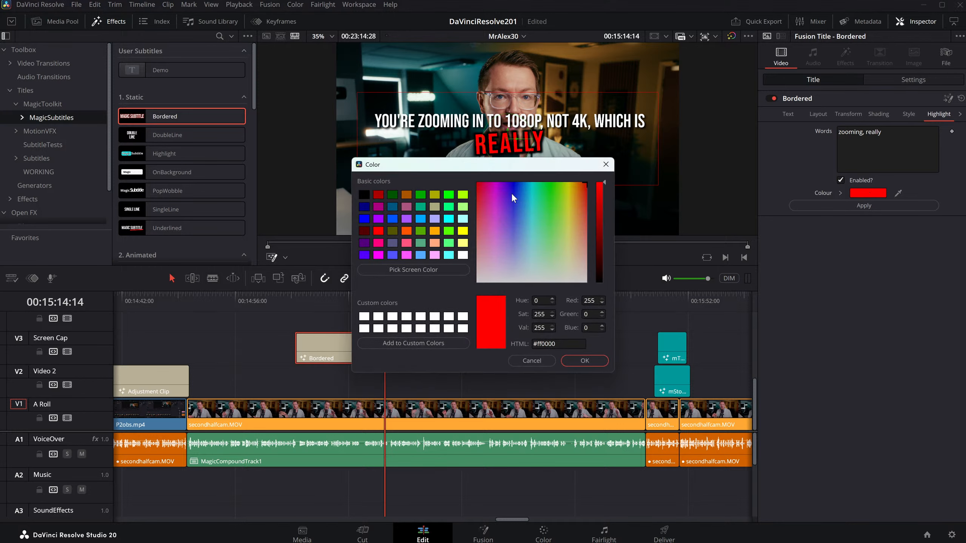
{"action": "left_click", "coordinate": [512, 194]}
{"action": "left_click_drag", "start_coordinate": [513, 195], "coordinate": [548, 195]}
{"action": "left_click", "coordinate": [584, 357]}
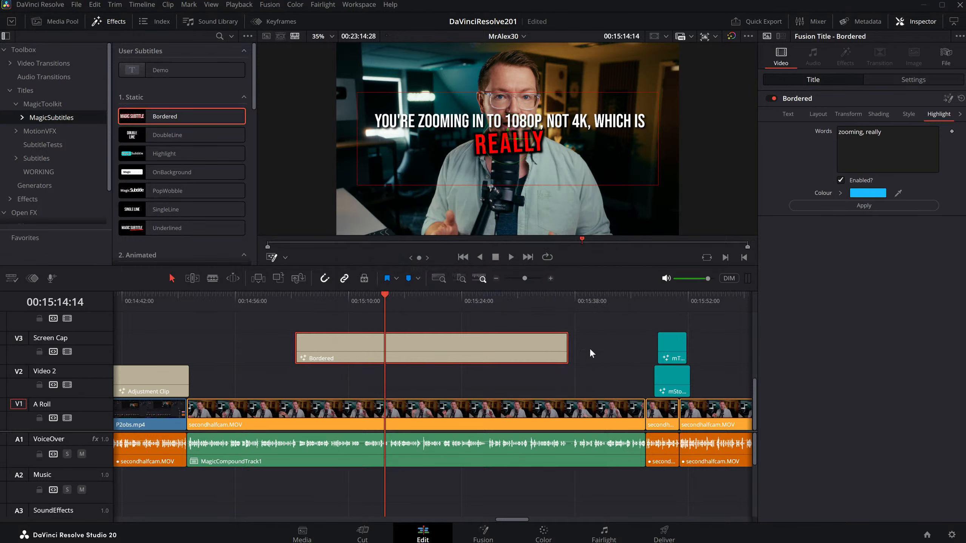
{"action": "left_click", "coordinate": [863, 205]}
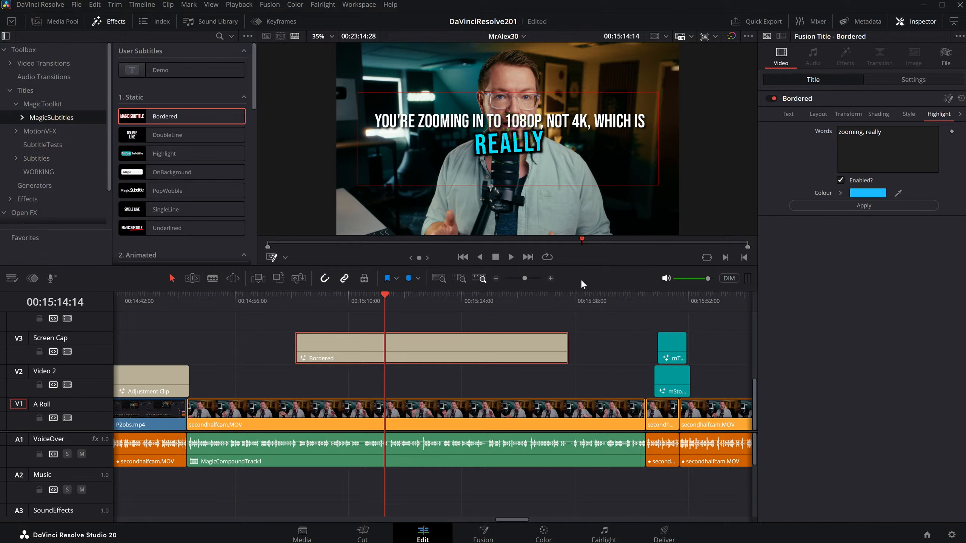
Step: Play the subtitles briefly and delete the Bordered title from the Screen Cap track
{"action": "key", "text": "space"}
{"action": "key", "text": "Delete"}
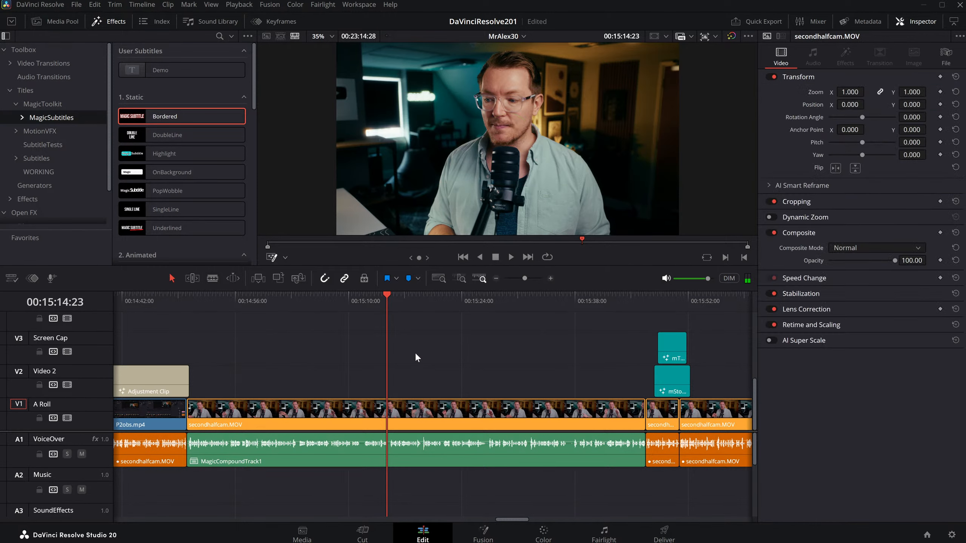
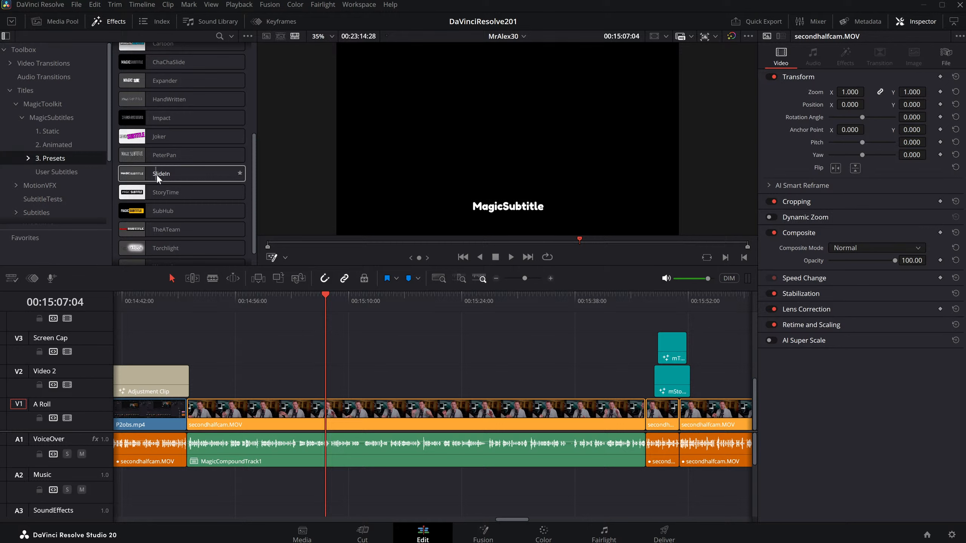
Step: Place the Expander preset on the Screen Cap track above the A Roll clip and transcribe audio track 1 into it
{"action": "left_click_drag", "start_coordinate": [156, 78], "coordinate": [256, 342]}
{"action": "left_click_drag", "start_coordinate": [333, 359], "coordinate": [580, 360]}
{"action": "left_click", "coordinate": [496, 348]}
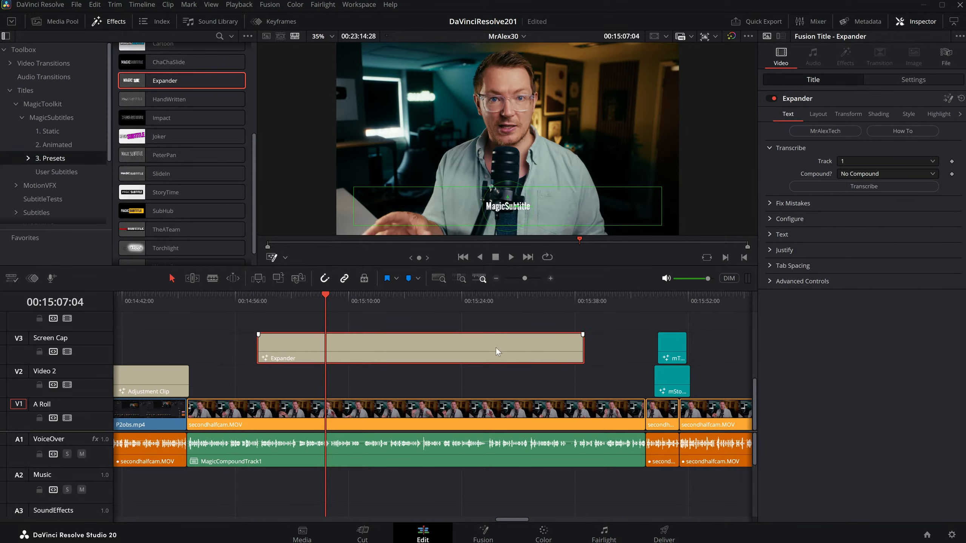
{"action": "left_click", "coordinate": [870, 185]}
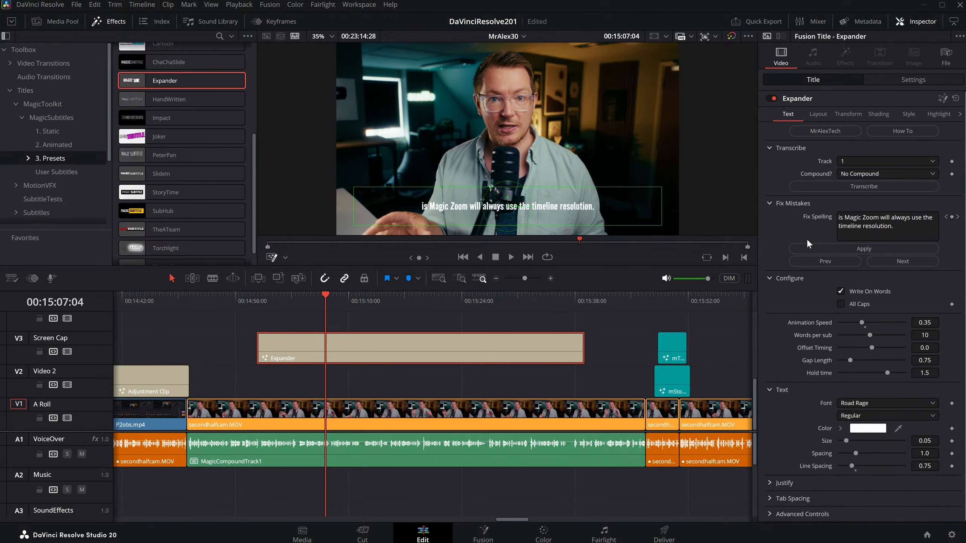
Step: Set the Expander title's text size to 0.0827 and play through its subtitles
{"action": "left_click_drag", "start_coordinate": [846, 442], "coordinate": [850, 442]}
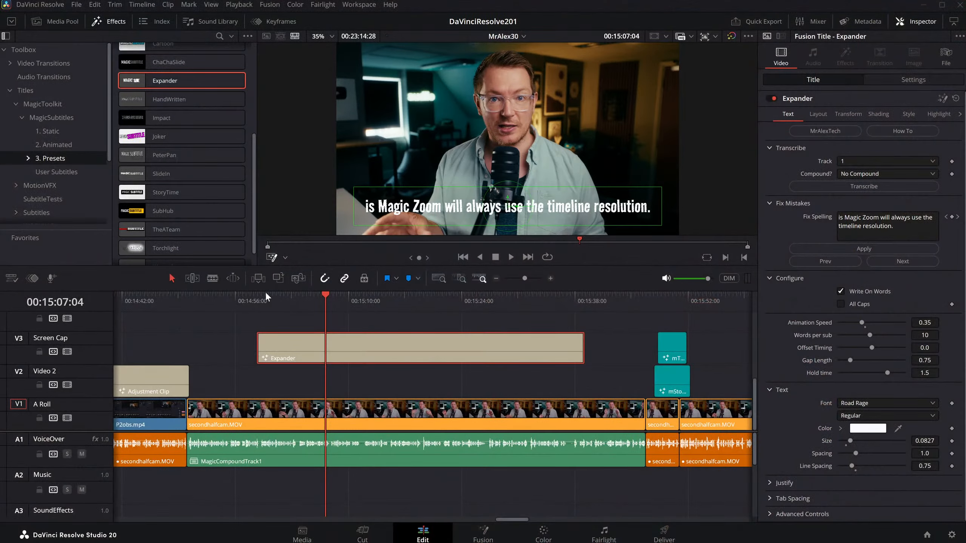
{"action": "left_click", "coordinate": [282, 302]}
{"action": "key", "text": "space"}
{"action": "key", "text": "space"}
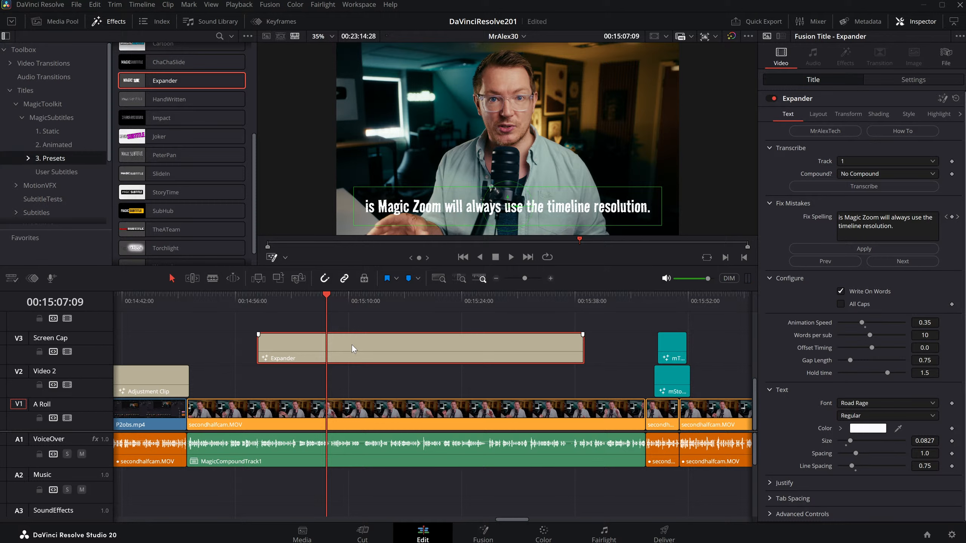
{"action": "left_click_drag", "start_coordinate": [391, 299], "coordinate": [446, 294]}
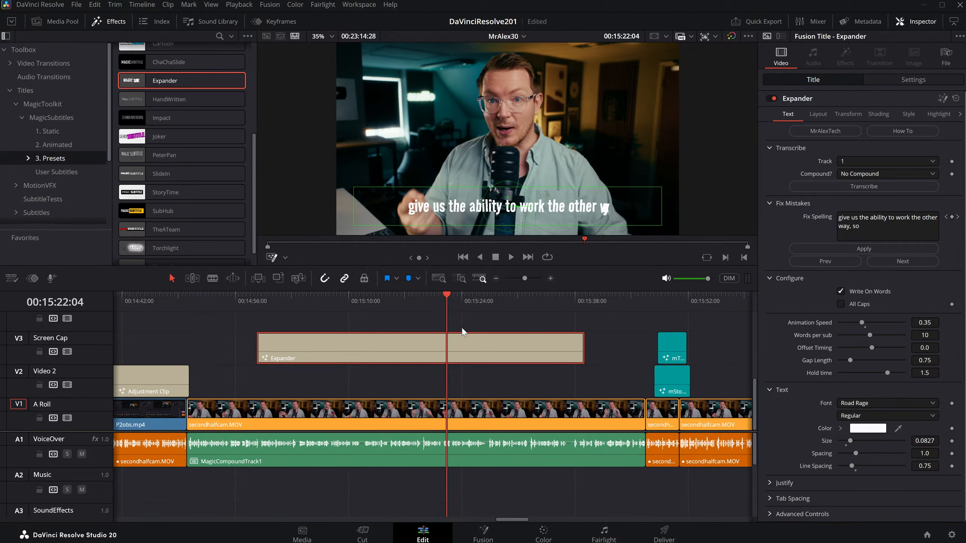
Step: Find the MagicCompoundTrack1 clip in the media pool and open its AI audio transcription
{"action": "left_click", "coordinate": [451, 456]}
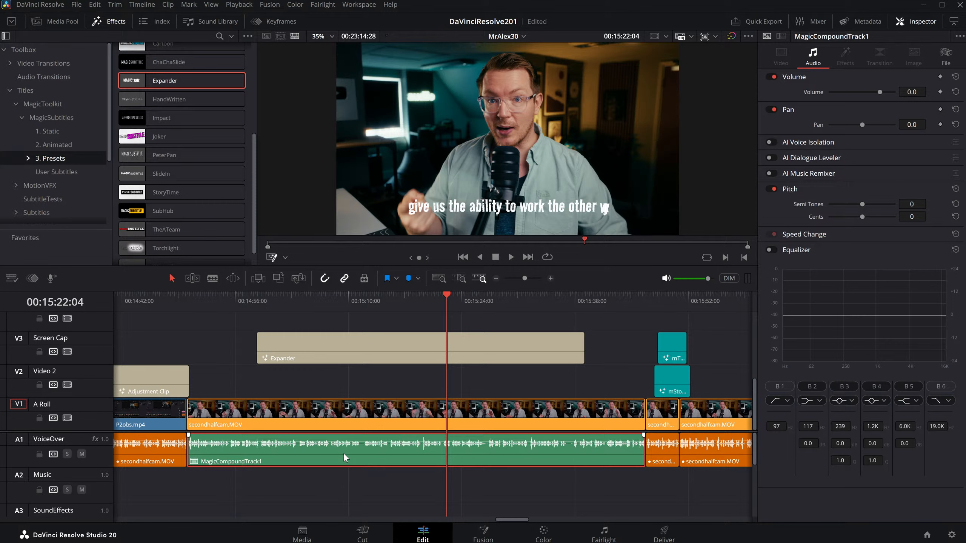
{"action": "key", "text": "alt+f"}
{"action": "right_click", "coordinate": [118, 85]}
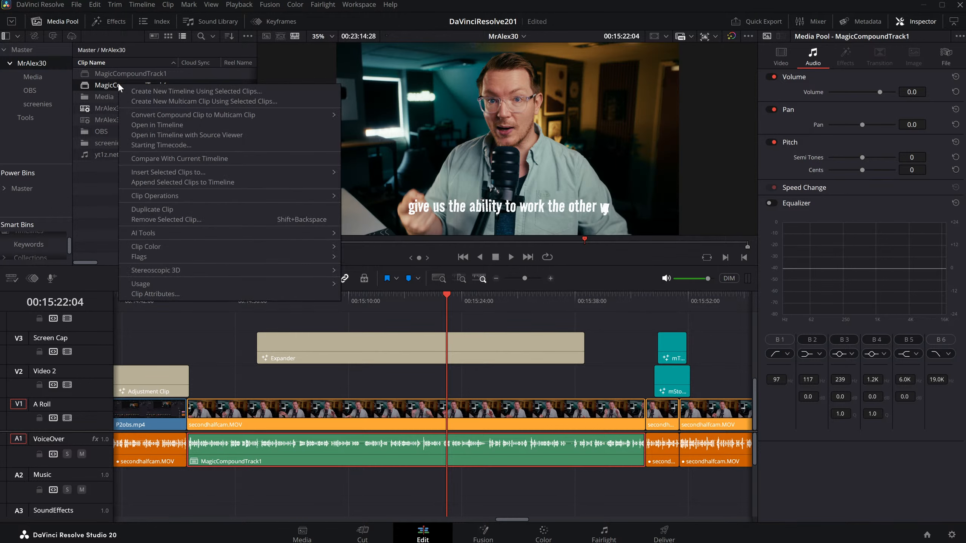
{"action": "left_click", "coordinate": [367, 458]}
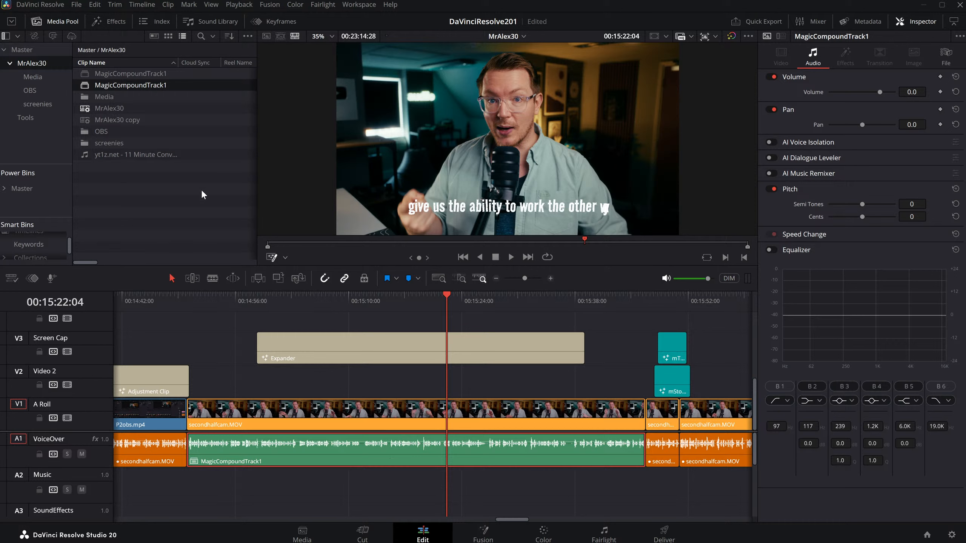
{"action": "right_click", "coordinate": [126, 84]}
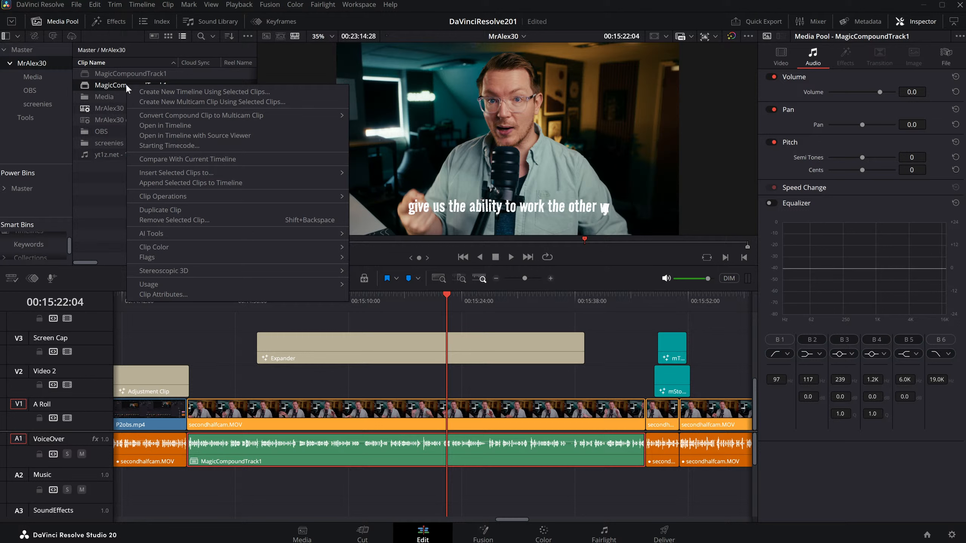
{"action": "mouse_move", "coordinate": [296, 236]}
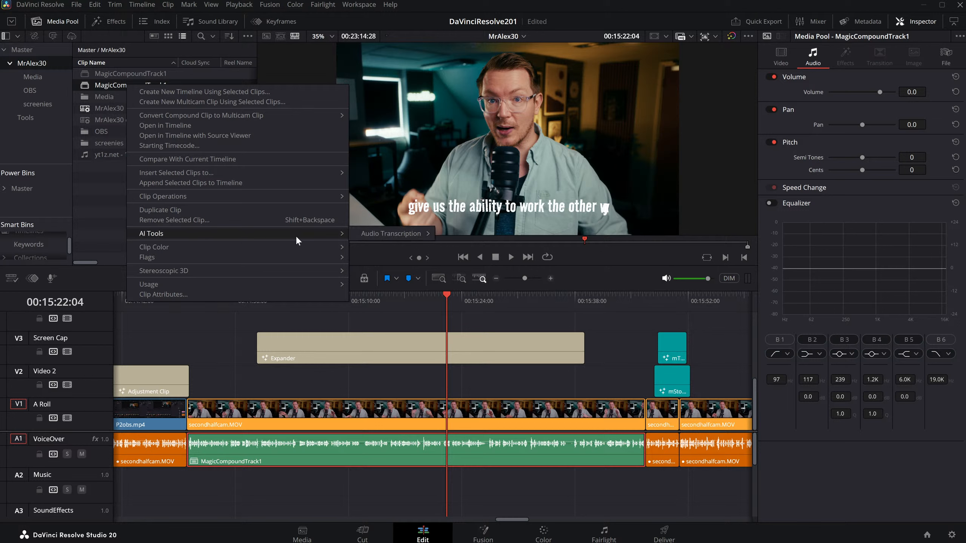
{"action": "mouse_move", "coordinate": [379, 234]}
{"action": "left_click", "coordinate": [469, 233]}
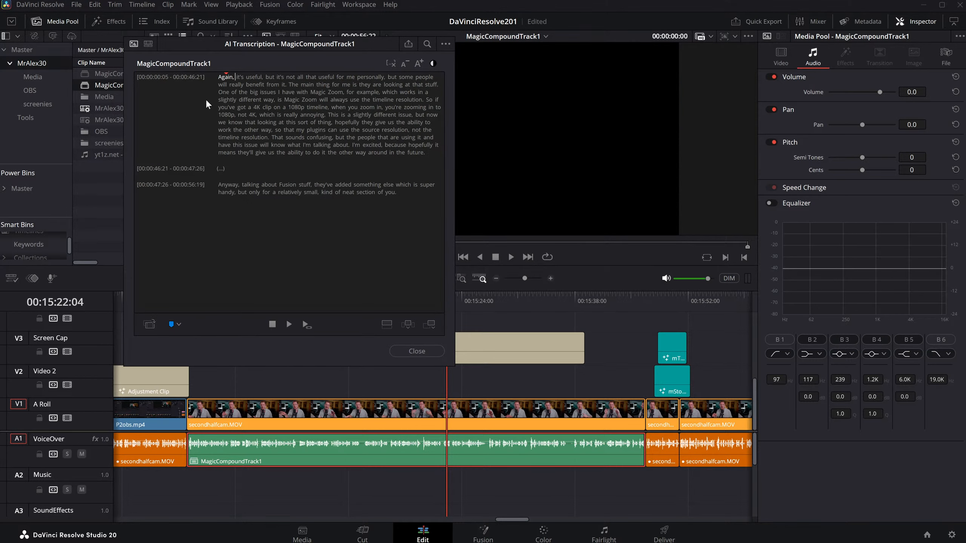
Step: Replace the word "useful," in the transcript's first sentence with "something" and close the transcription
{"action": "left_click", "coordinate": [253, 77]}
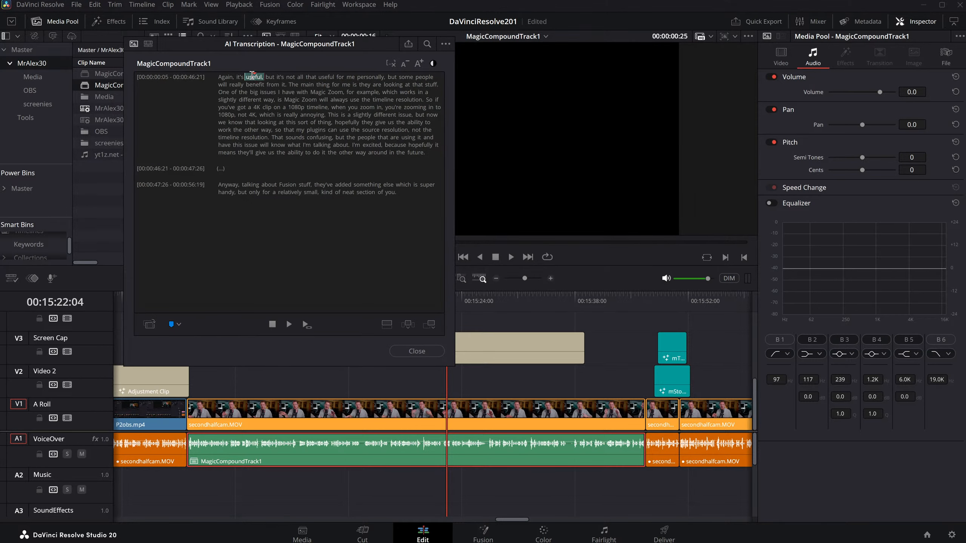
{"action": "double_click", "coordinate": [255, 76]}
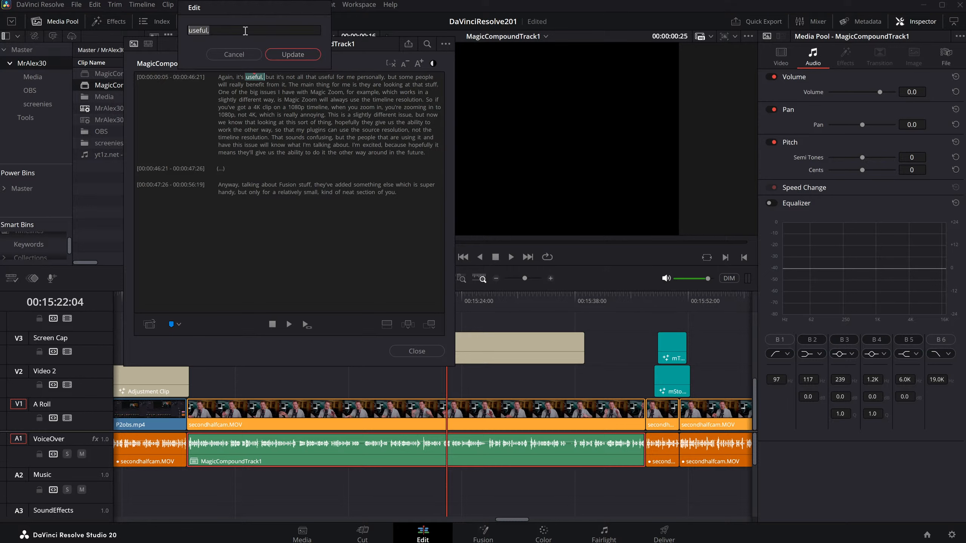
{"action": "left_click", "coordinate": [192, 27]}
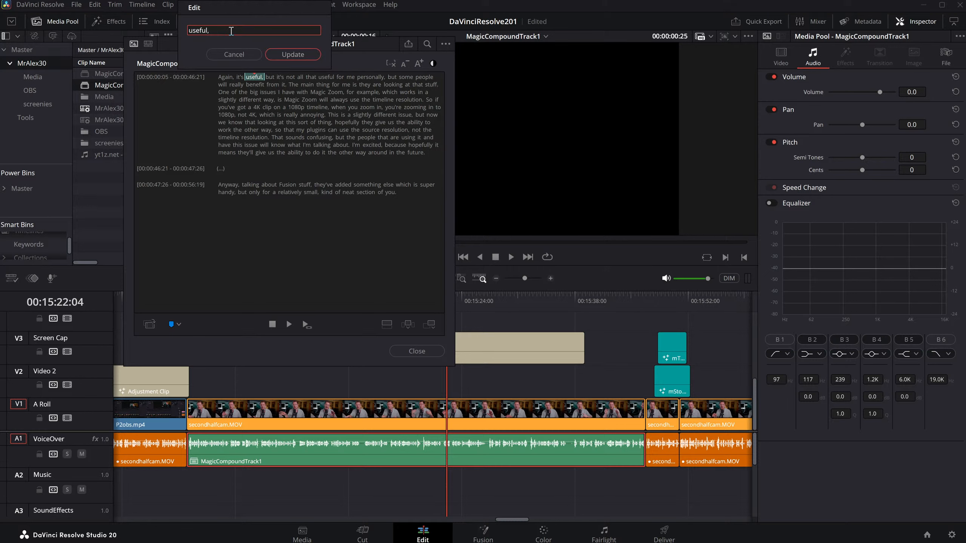
{"action": "type", "text": "something"}
{"action": "left_click", "coordinate": [287, 54]}
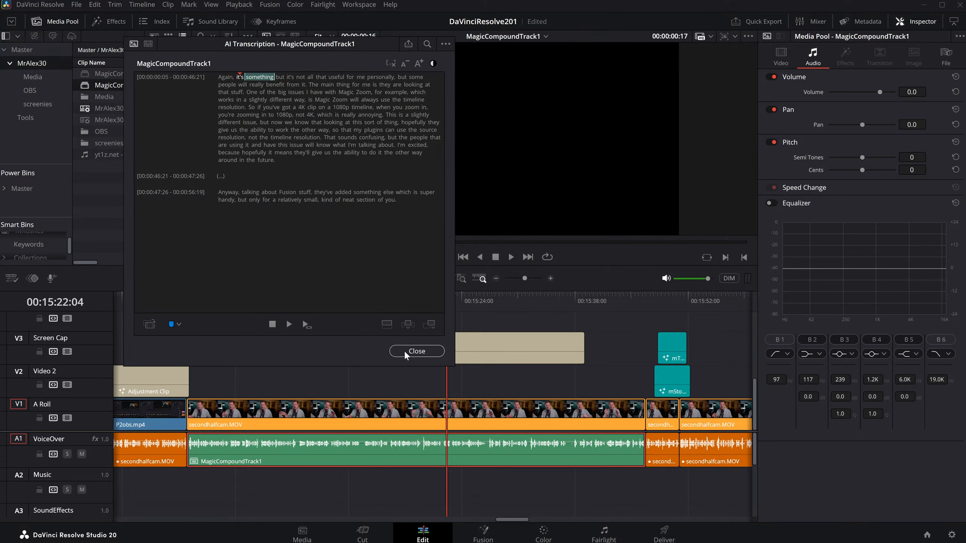
{"action": "left_click", "coordinate": [415, 351]}
Step: Replace the Expander title on the Screen Cap track with the Joker preset, transcribed from track 1, and play it
{"action": "left_click", "coordinate": [323, 345]}
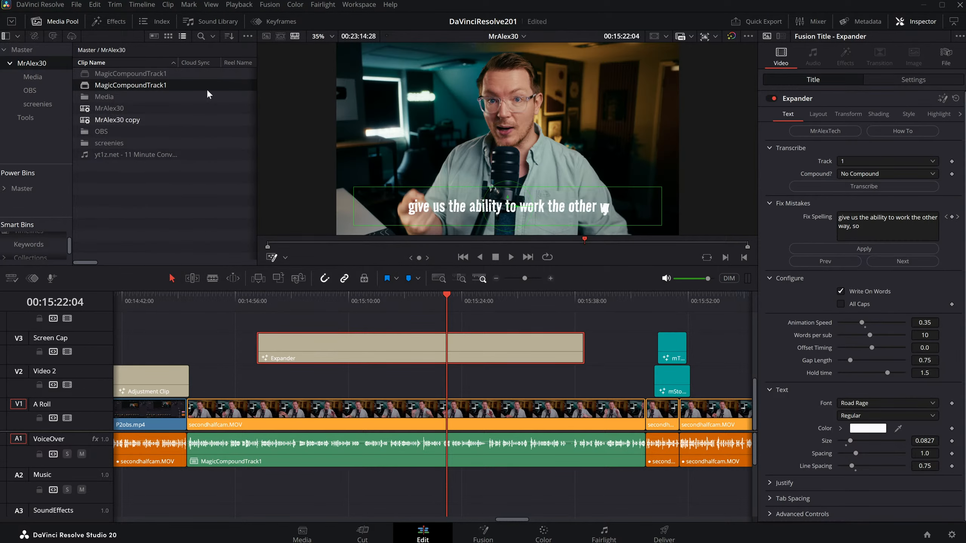
{"action": "key", "text": "Delete"}
{"action": "left_click", "coordinate": [96, 19]}
{"action": "left_click_drag", "start_coordinate": [159, 136], "coordinate": [436, 353]}
{"action": "left_click_drag", "start_coordinate": [344, 359], "coordinate": [333, 358]}
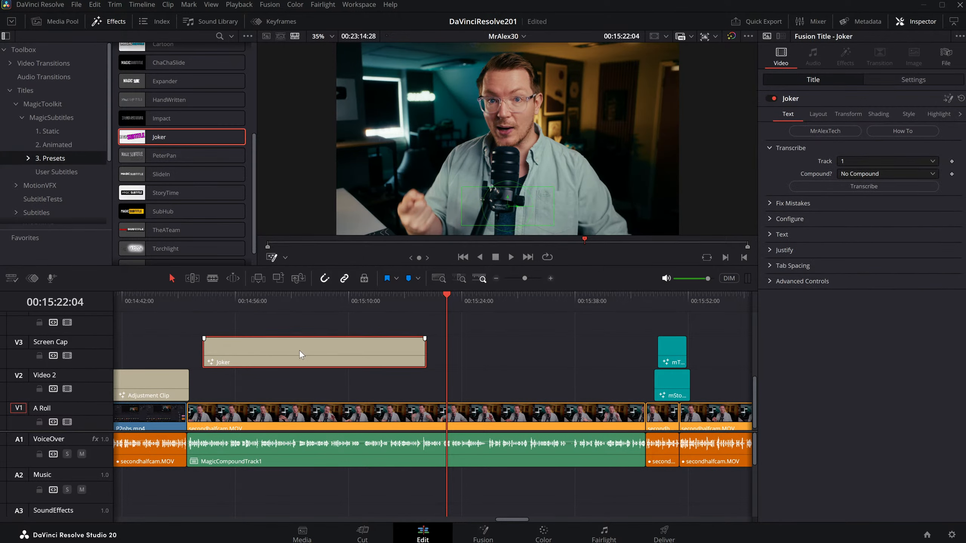
{"action": "left_click", "coordinate": [202, 299]}
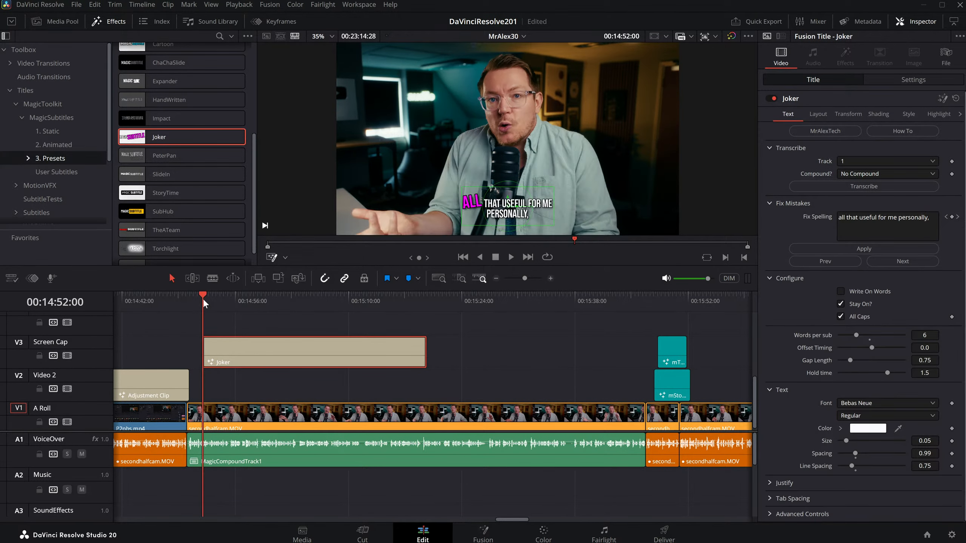
{"action": "key", "text": "space"}
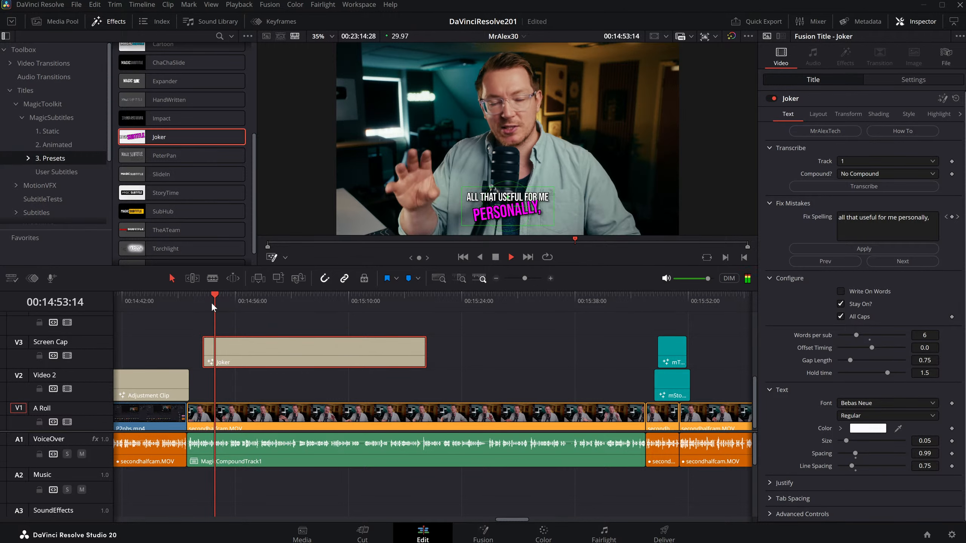
Step: Move the Joker title to the start of the compound audio clip, transcribe it again and check the opening subtitle
{"action": "left_click_drag", "start_coordinate": [252, 339], "coordinate": [241, 340]}
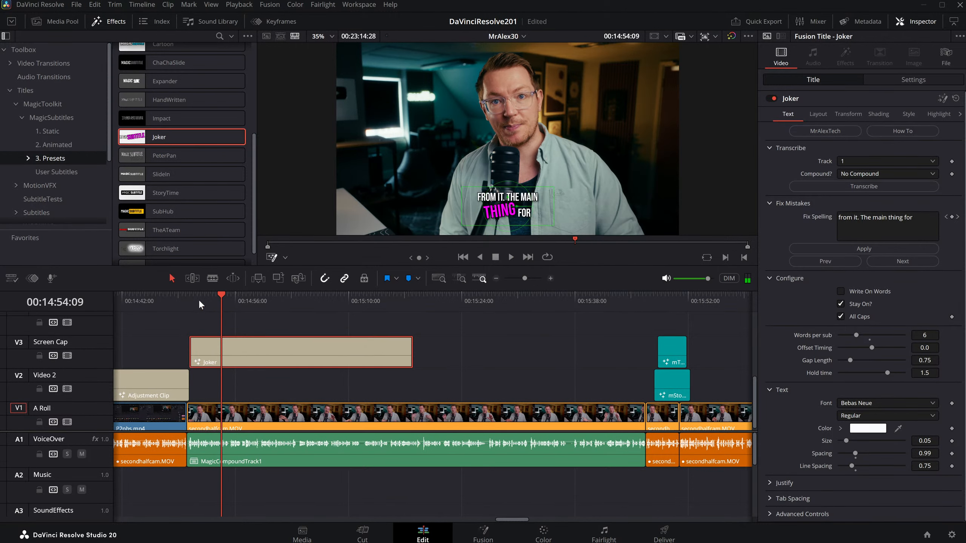
{"action": "left_click", "coordinate": [199, 299]}
{"action": "left_click", "coordinate": [876, 186]}
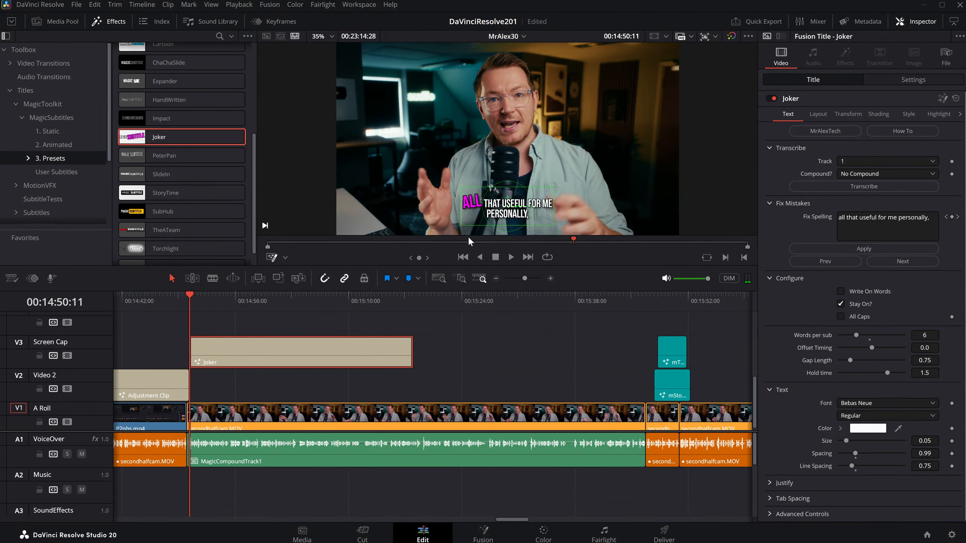
{"action": "key", "text": "space"}
{"action": "key", "text": "space"}
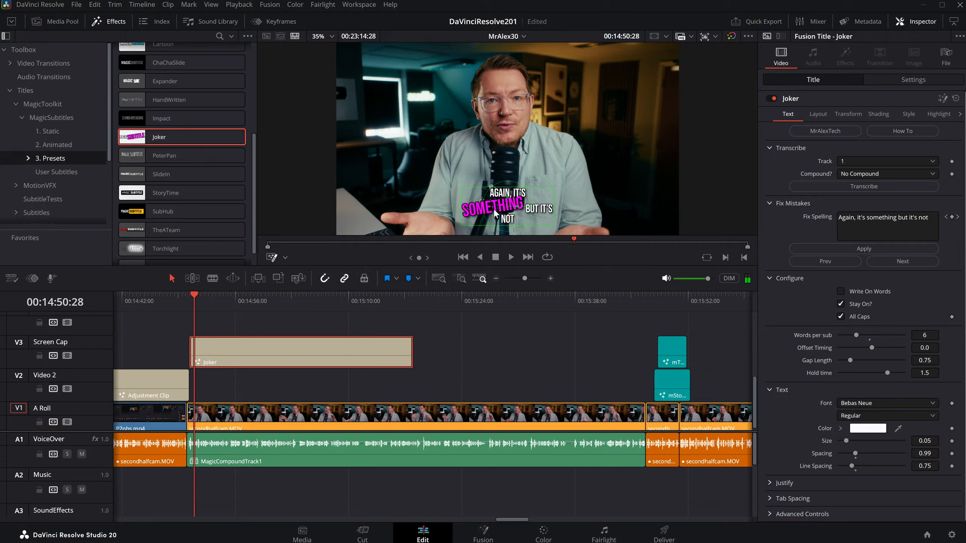
Step: Replace the Joker title with the StoryTime preset on the Screen Cap track and transcribe audio track 1 into it
{"action": "key", "text": "ctrl+s"}
{"action": "key", "text": "Delete"}
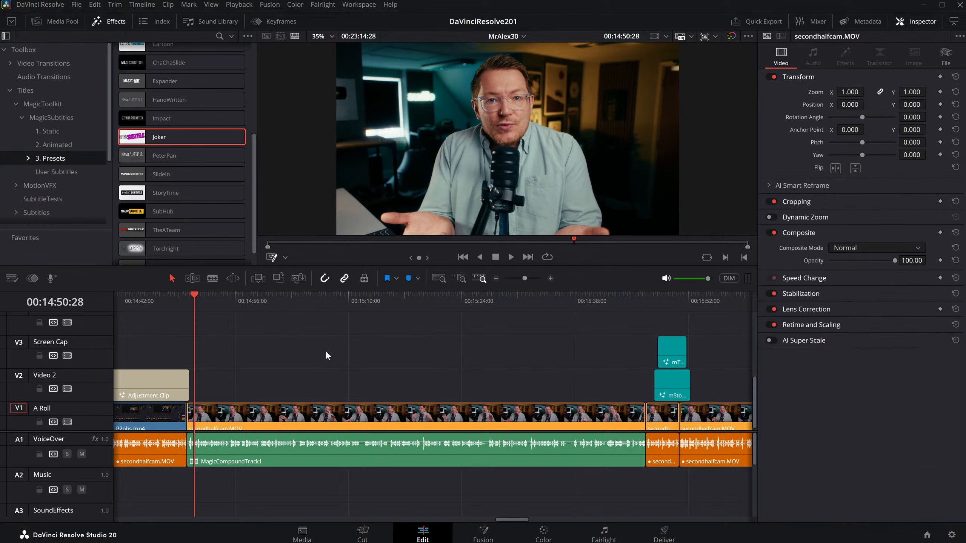
{"action": "left_click_drag", "start_coordinate": [158, 194], "coordinate": [444, 361]}
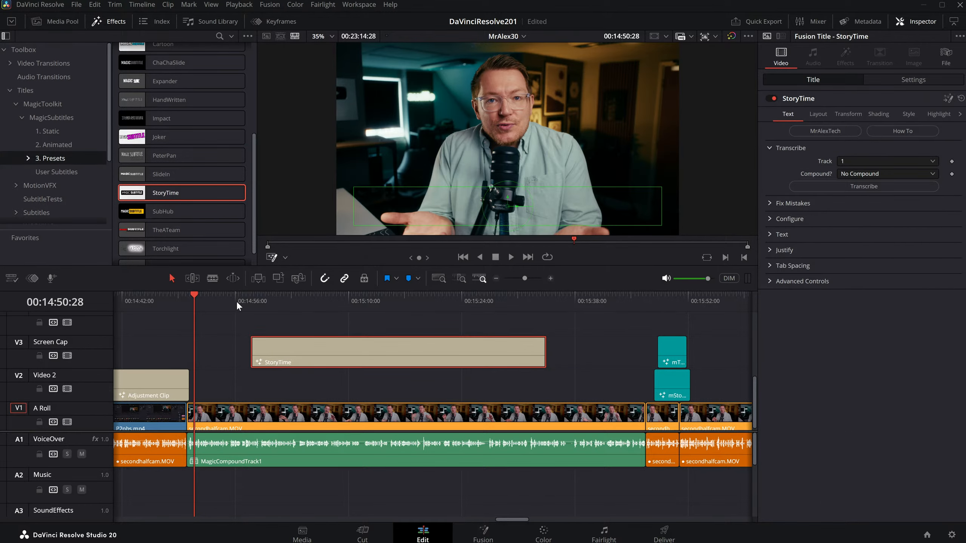
{"action": "key", "text": "Down"}
{"action": "left_click", "coordinate": [868, 188]}
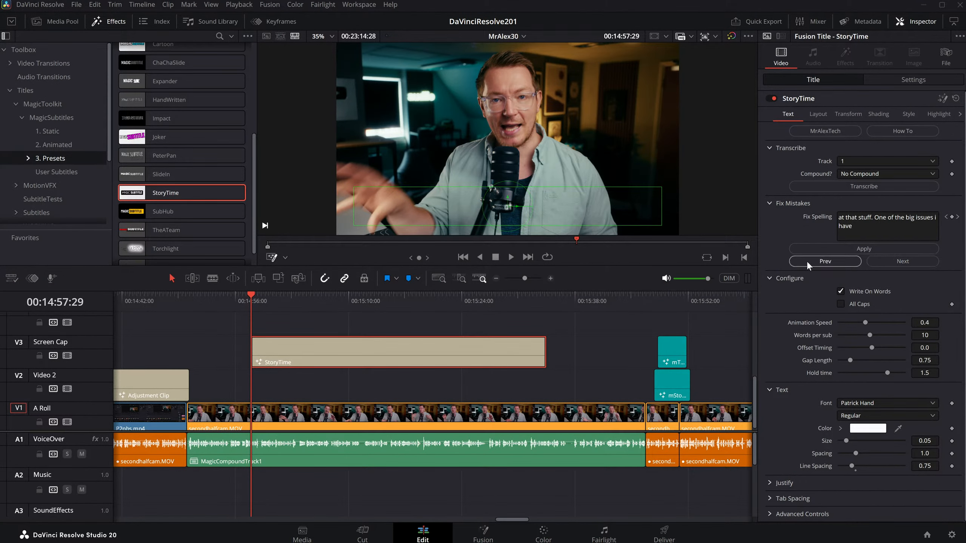
Step: Step forward through the StoryTime subtitle lines and turn off Write On Words
{"action": "left_click", "coordinate": [901, 261]}
{"action": "left_click", "coordinate": [901, 262]}
{"action": "left_click", "coordinate": [901, 262]}
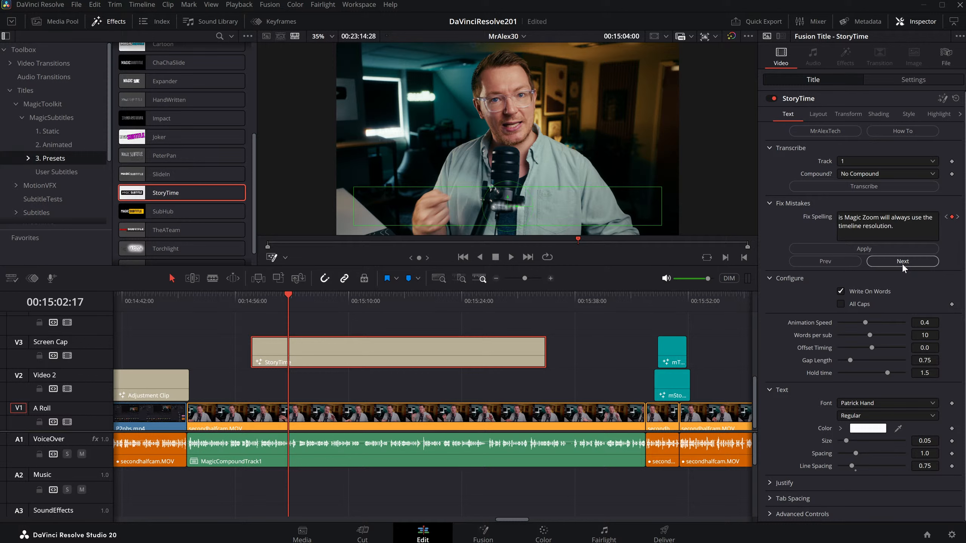
{"action": "left_click", "coordinate": [846, 292]}
Step: Step back and forth through the StoryTime subtitle lines to examine their transcribed text for mistakes
{"action": "left_click", "coordinate": [810, 263]}
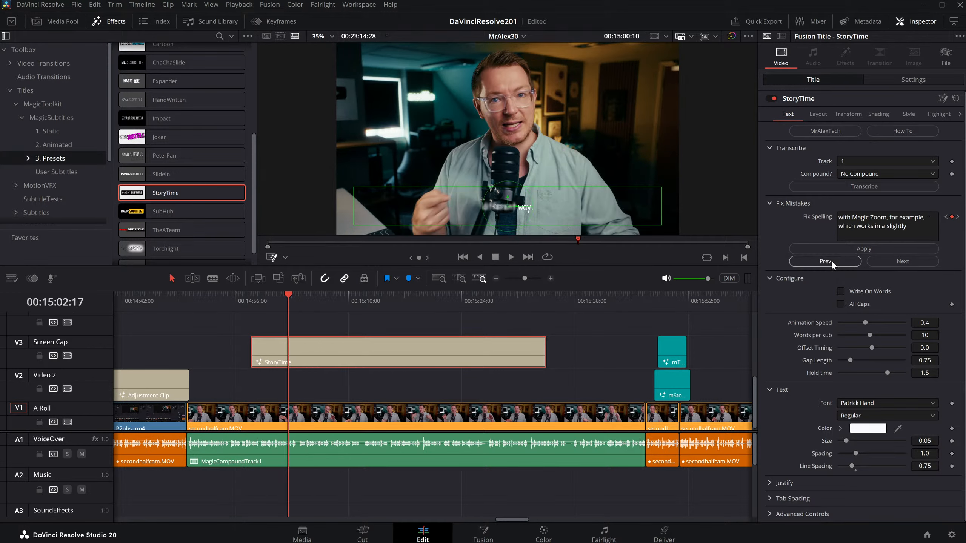
{"action": "left_click", "coordinate": [901, 263]}
{"action": "left_click", "coordinate": [902, 263]}
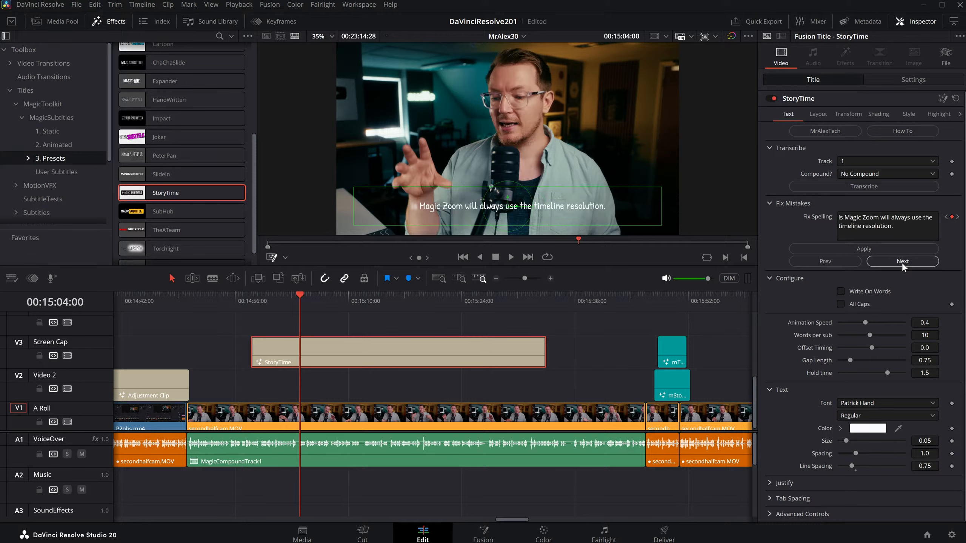
{"action": "left_click", "coordinate": [902, 262]}
{"action": "left_click", "coordinate": [902, 263]}
{"action": "left_click", "coordinate": [901, 263]}
{"action": "left_click", "coordinate": [902, 263]}
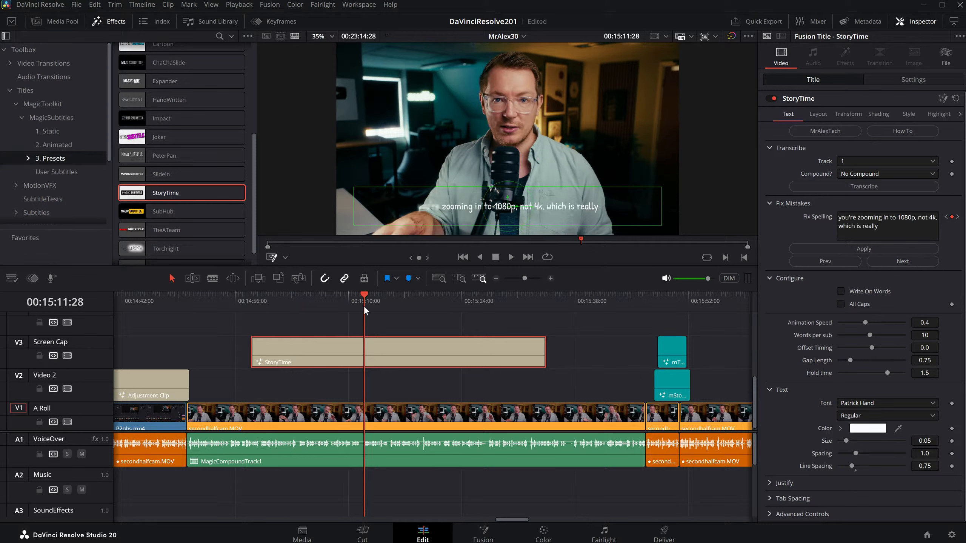
{"action": "left_click_drag", "start_coordinate": [365, 308], "coordinate": [457, 290]}
{"action": "left_click", "coordinate": [896, 261]}
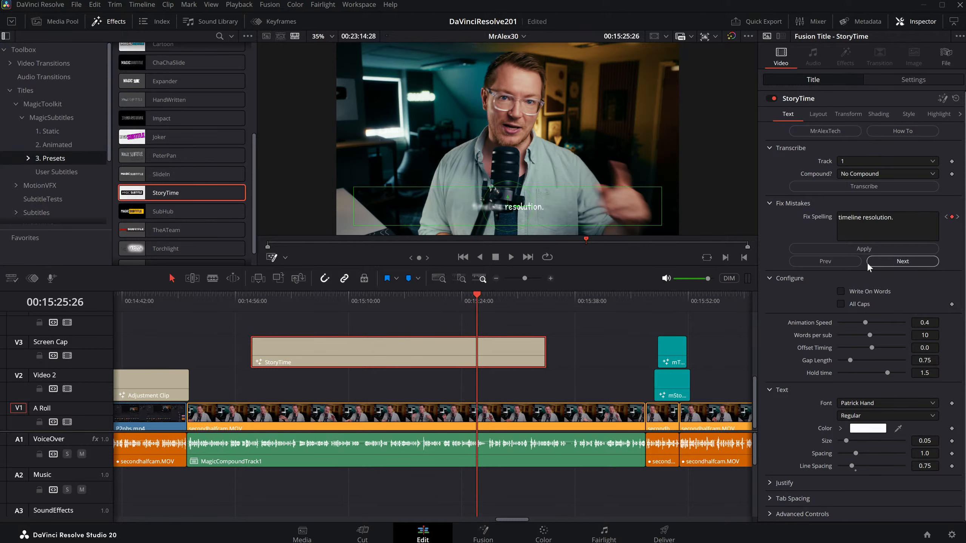
{"action": "left_click", "coordinate": [849, 262]}
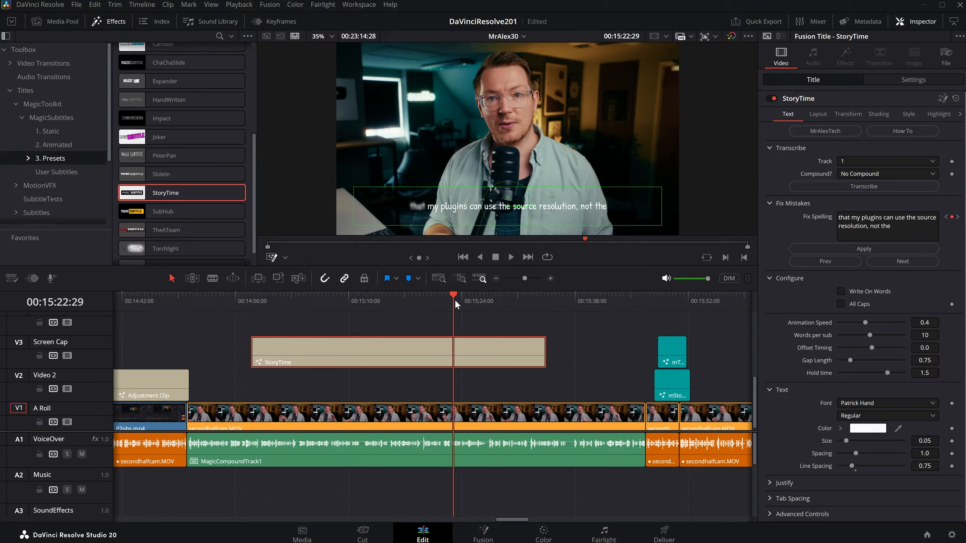
Step: Replace "resolution" with "wampus" in the subtitle line about using the source resolution and apply the spelling fix
{"action": "left_click_drag", "start_coordinate": [455, 300], "coordinate": [470, 299]}
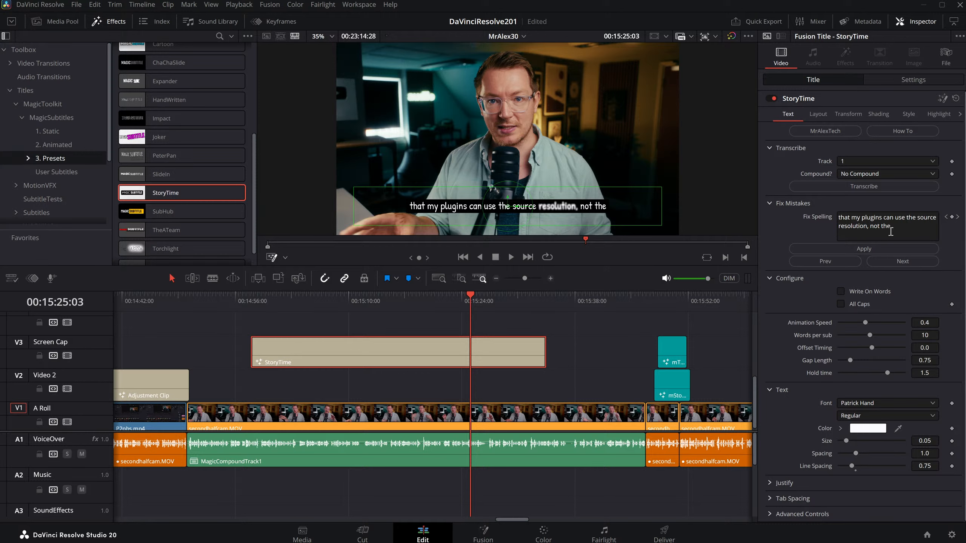
{"action": "double_click", "coordinate": [845, 227]}
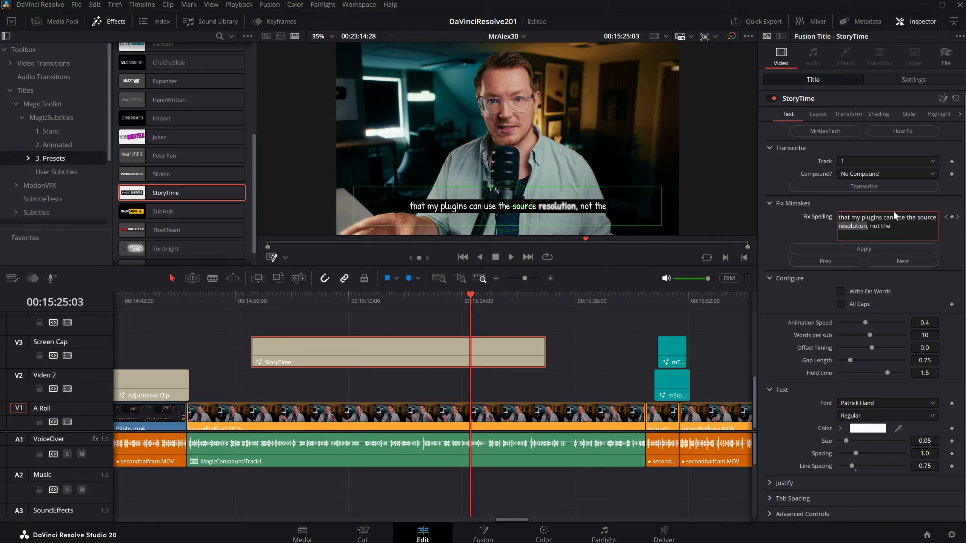
{"action": "type", "text": "WAMPUS"}
{"action": "left_click", "coordinate": [862, 250]}
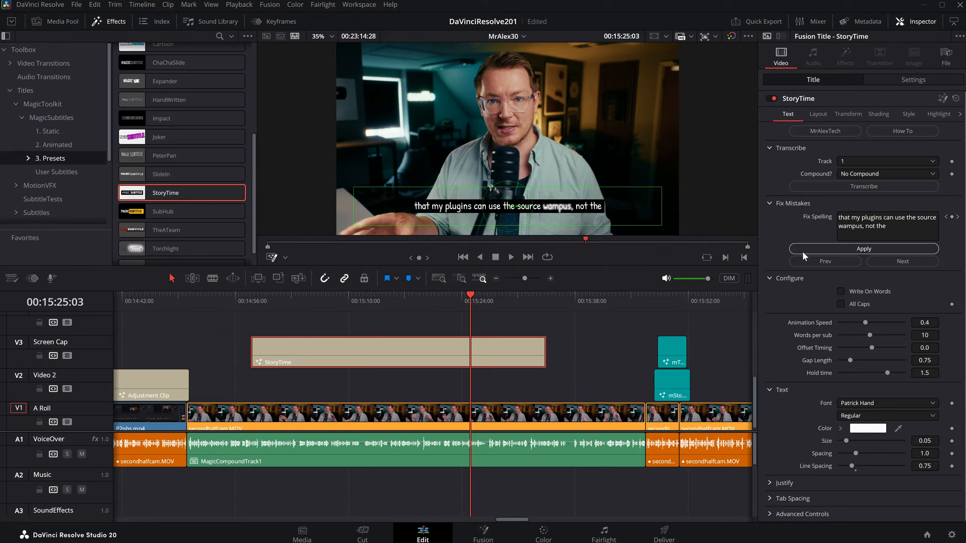
Step: Play the StoryTime subtitles from the corrected "wampus" line and turn Write On Words back on
{"action": "left_click", "coordinate": [466, 301]}
{"action": "key", "text": "space"}
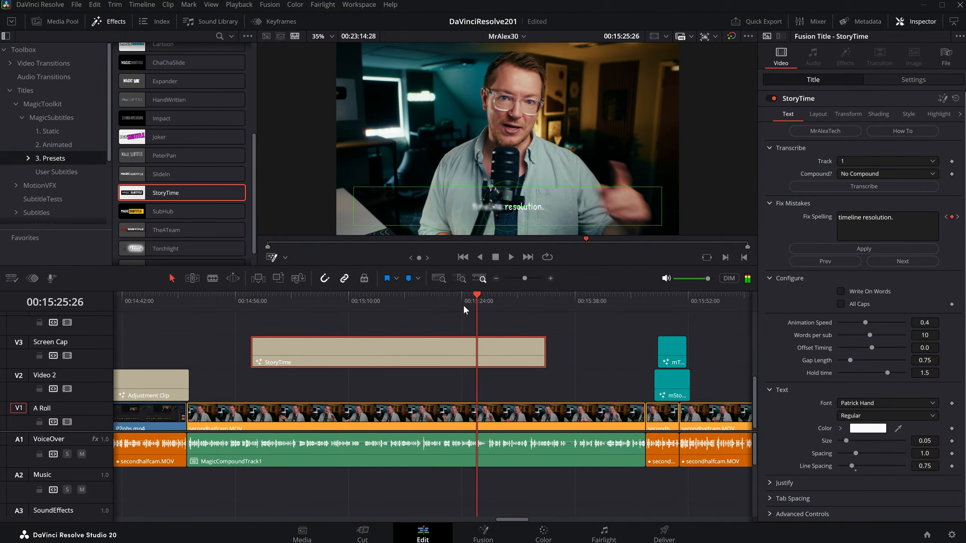
{"action": "left_click", "coordinate": [862, 291]}
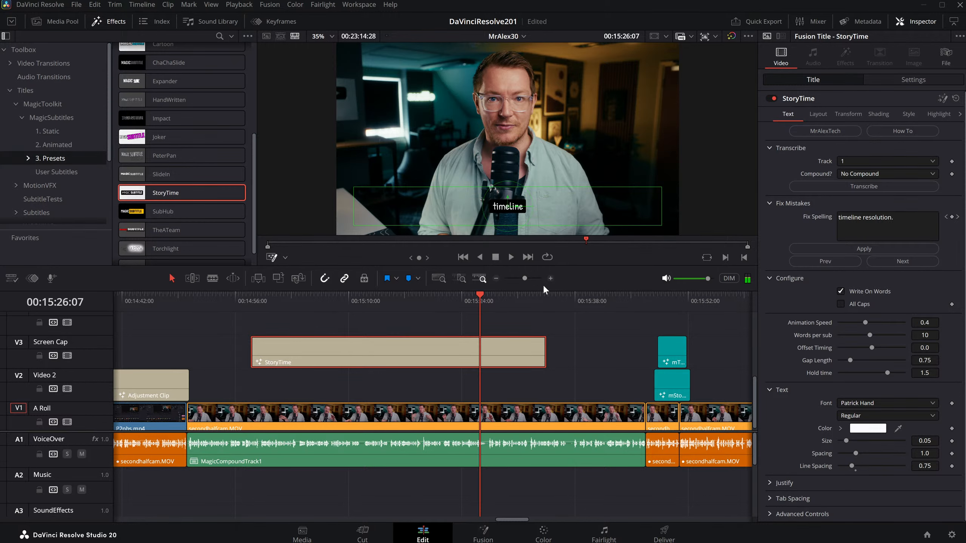
Step: Replace "confusing" with "doc rock" in the subtitle line beginning "That sounds" and apply the spelling fix
{"action": "double_click", "coordinate": [887, 218]}
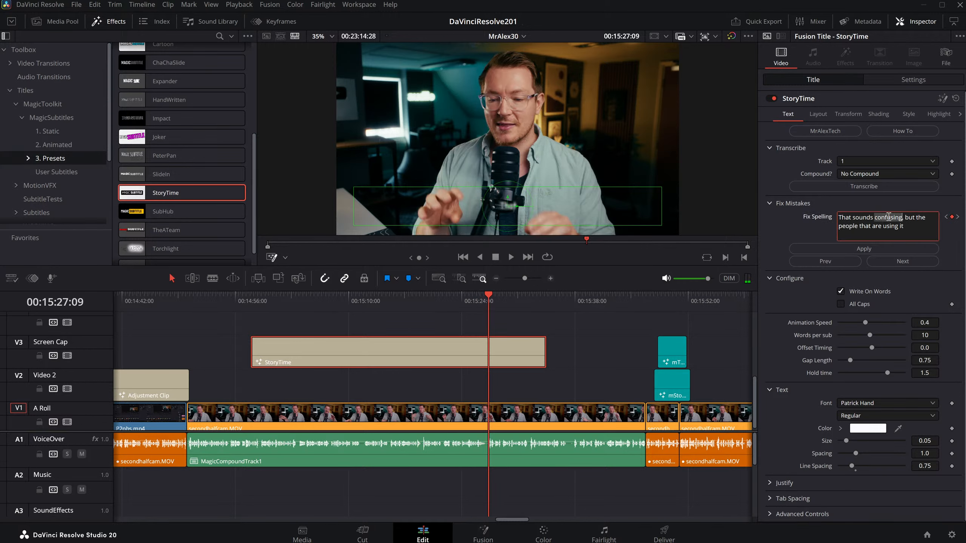
{"action": "type", "text": "DOC ROCK"}
{"action": "left_click", "coordinate": [871, 248]}
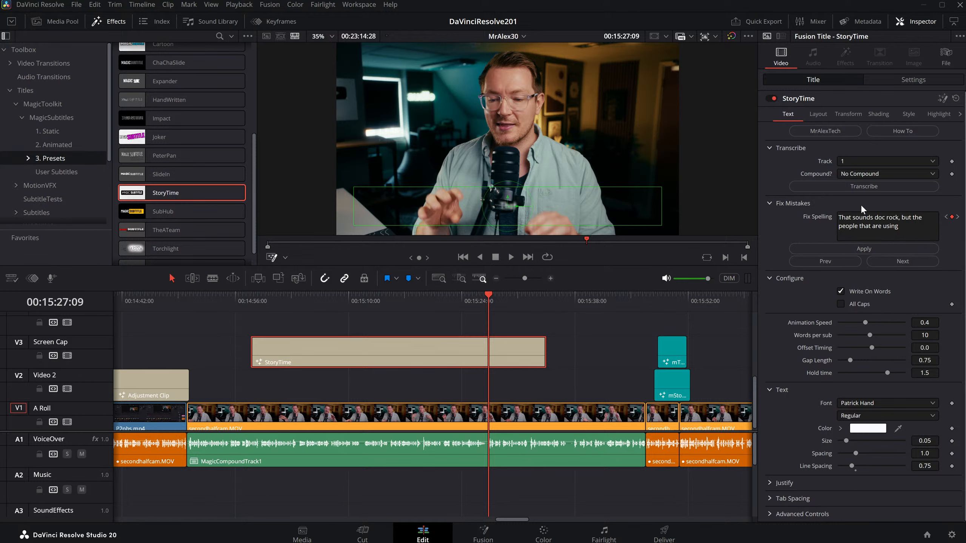
Step: Play the StoryTime subtitles from the corrected "doc rock" line and scrub back to check the word-by-word display
{"action": "key", "text": "space"}
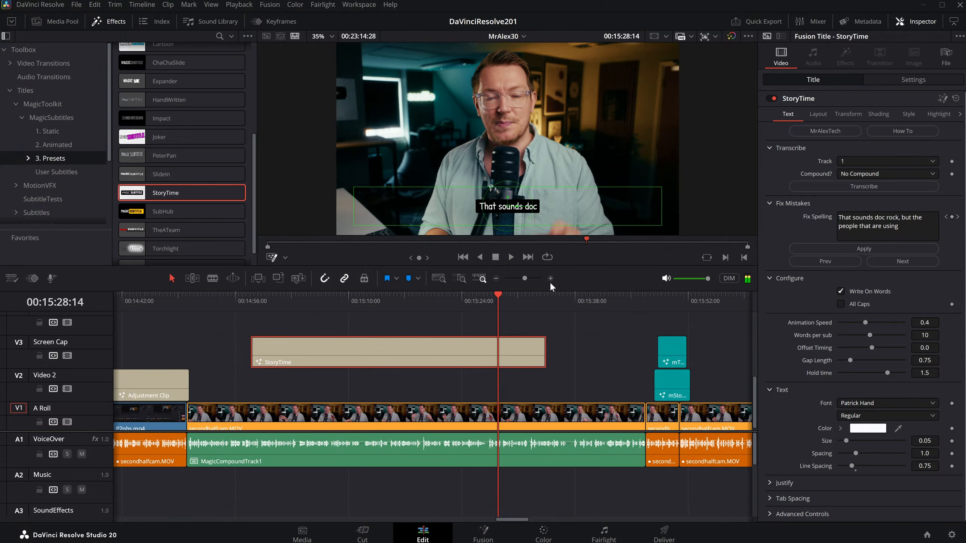
{"action": "key", "text": "space"}
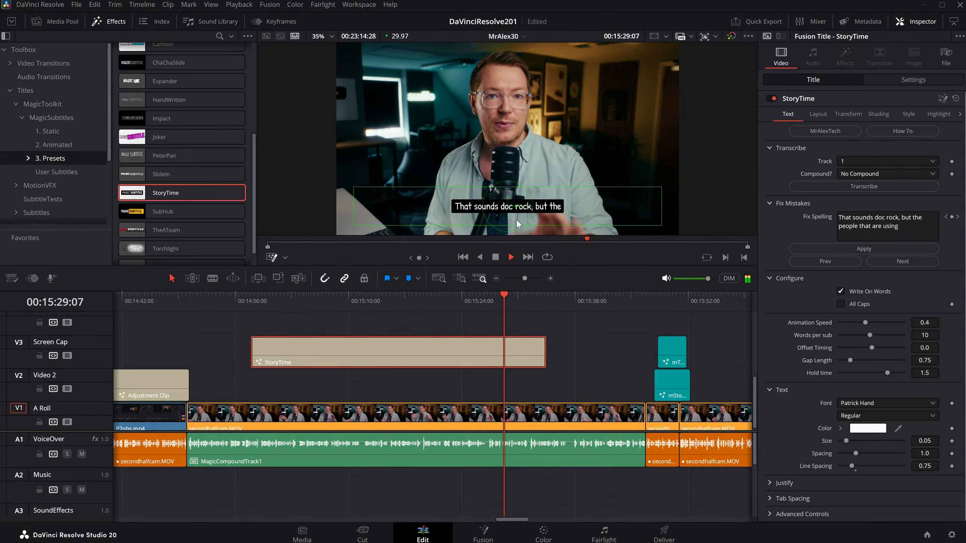
{"action": "key", "text": "space"}
{"action": "key", "text": "space"}
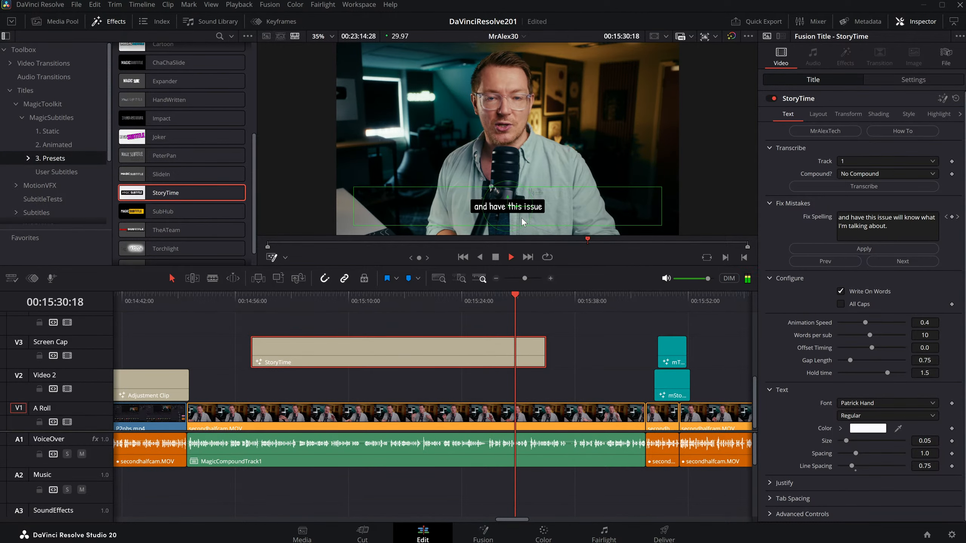
{"action": "key", "text": "space"}
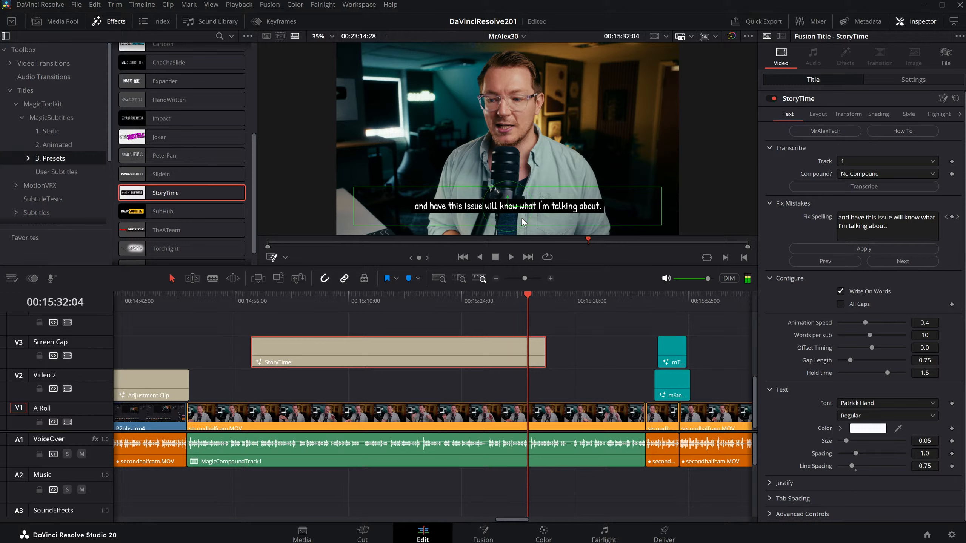
{"action": "left_click_drag", "start_coordinate": [542, 295], "coordinate": [442, 298]}
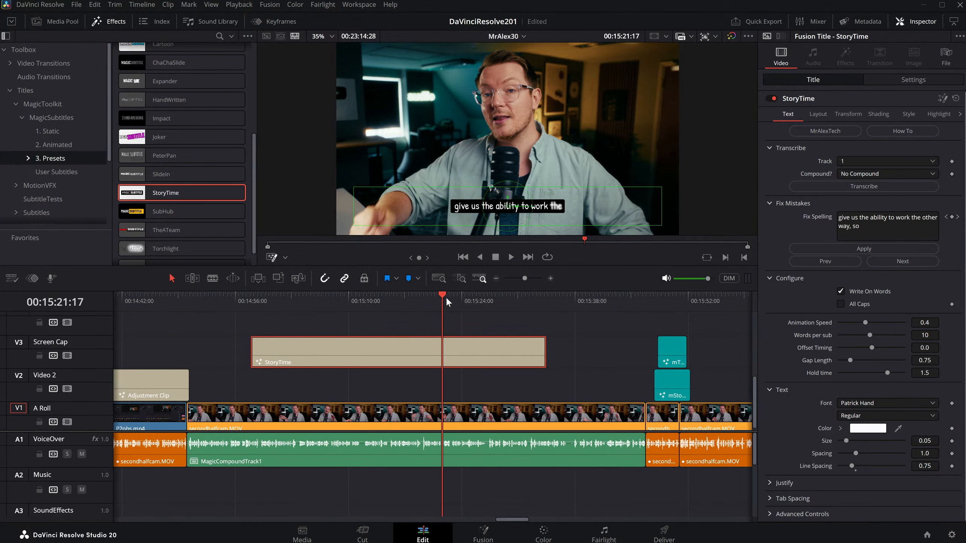
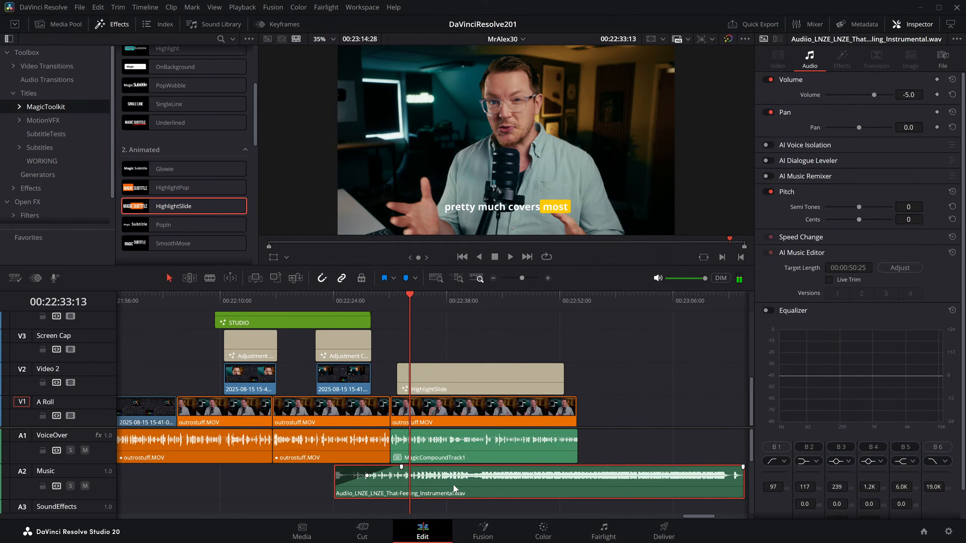
Step: Delete the instrumental clip from the Music track and play the HighlightSlide subtitles
{"action": "key", "text": "Delete"}
{"action": "key", "text": "space"}
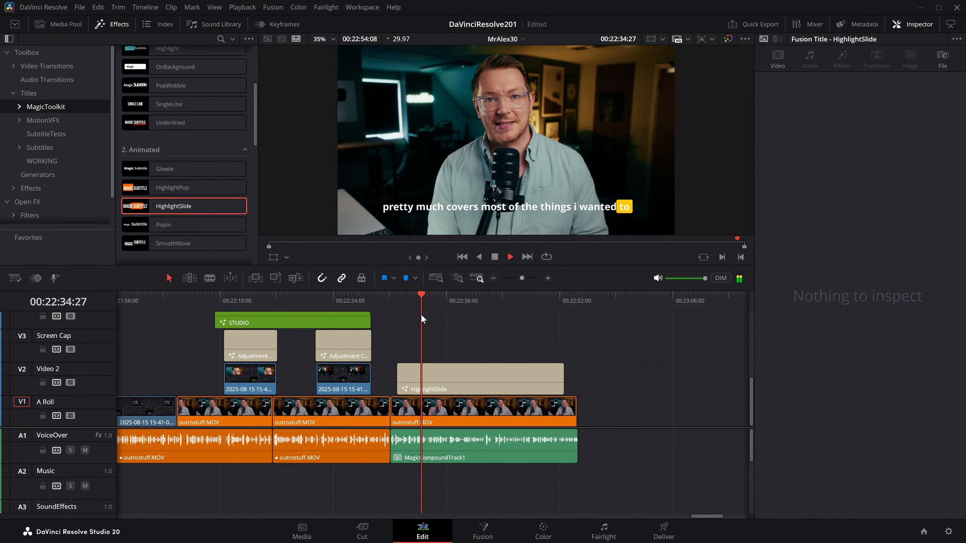
{"action": "key", "text": "space"}
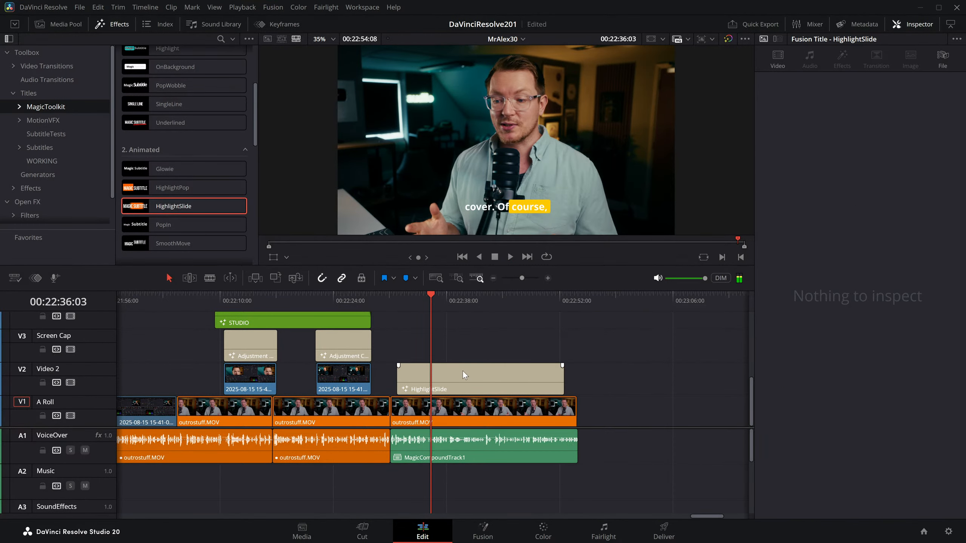
Step: Select the HighlightSlide title on the Video 2 track and open its style settings
{"action": "left_click", "coordinate": [463, 371]}
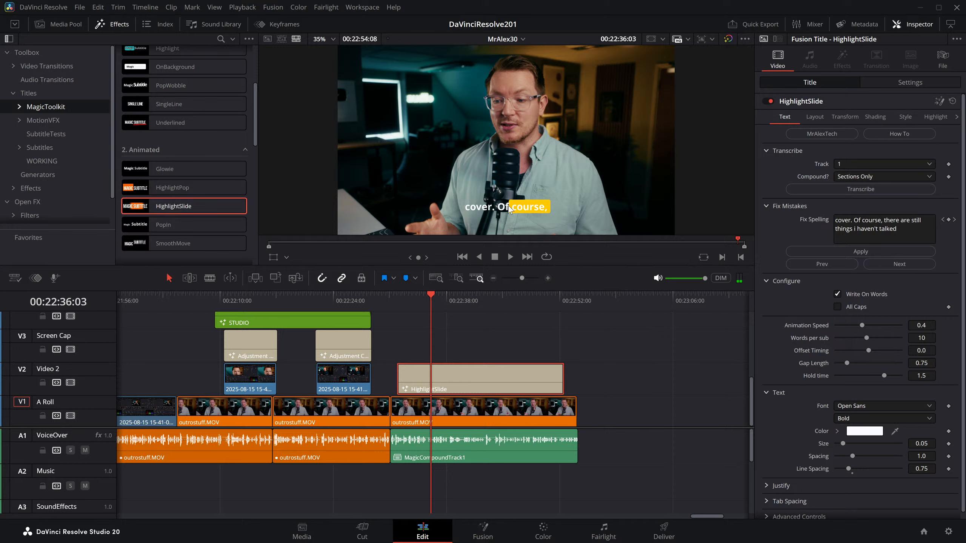
{"action": "left_click", "coordinate": [906, 118]}
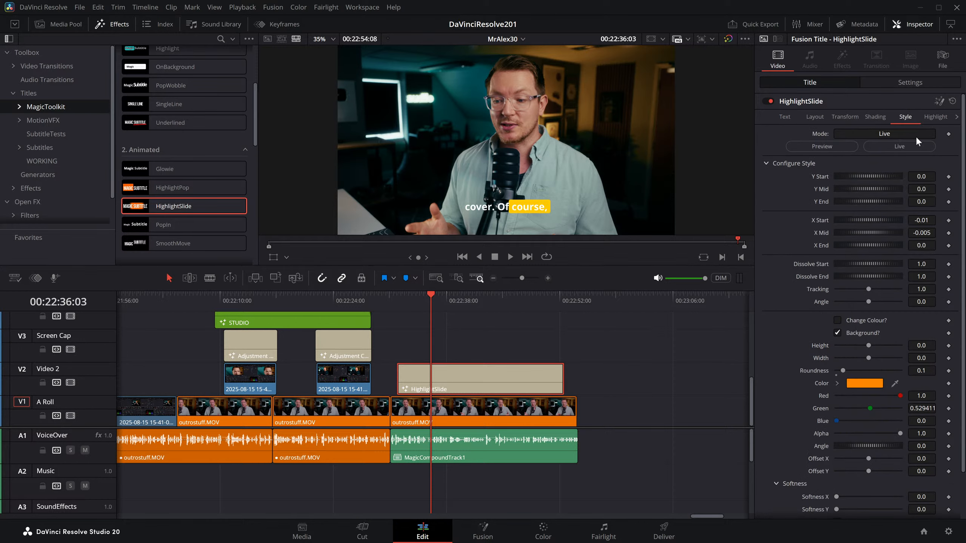
{"action": "left_click", "coordinate": [855, 385]}
{"action": "left_click_drag", "start_coordinate": [525, 168], "coordinate": [295, 150]}
{"action": "left_click", "coordinate": [332, 183]}
{"action": "left_click", "coordinate": [330, 167]}
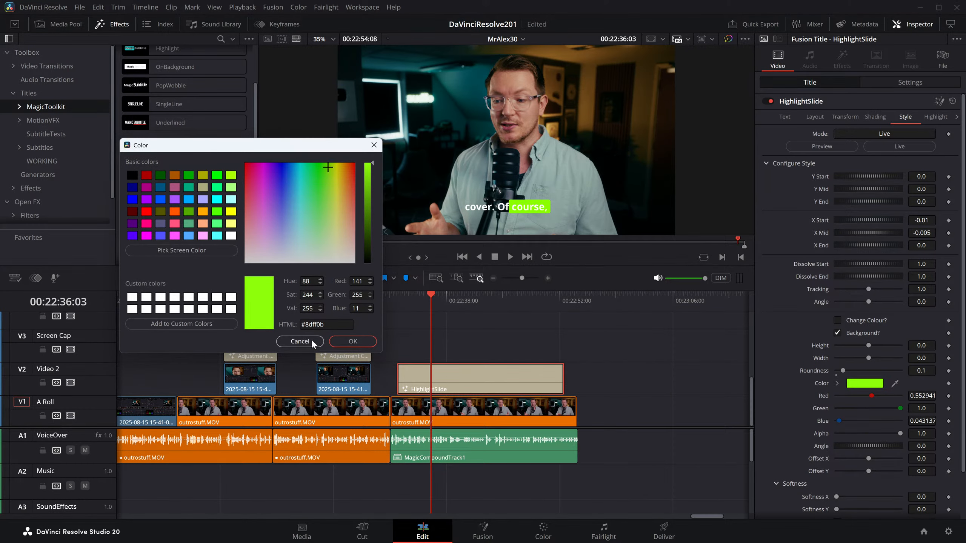
{"action": "left_click", "coordinate": [312, 343]}
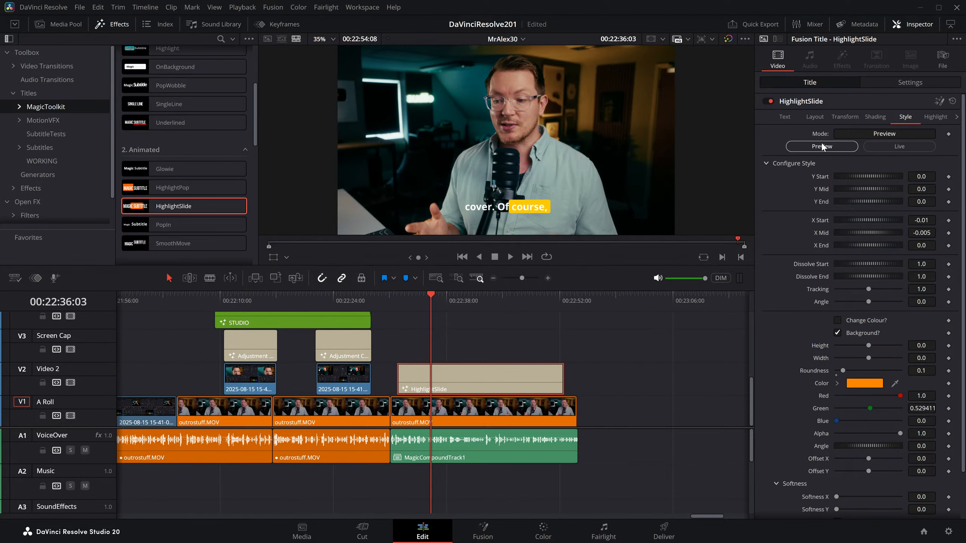
Step: Switch the HighlightSlide style mode to Preview and set the highlighted word's background colour to magenta
{"action": "left_click", "coordinate": [857, 384]}
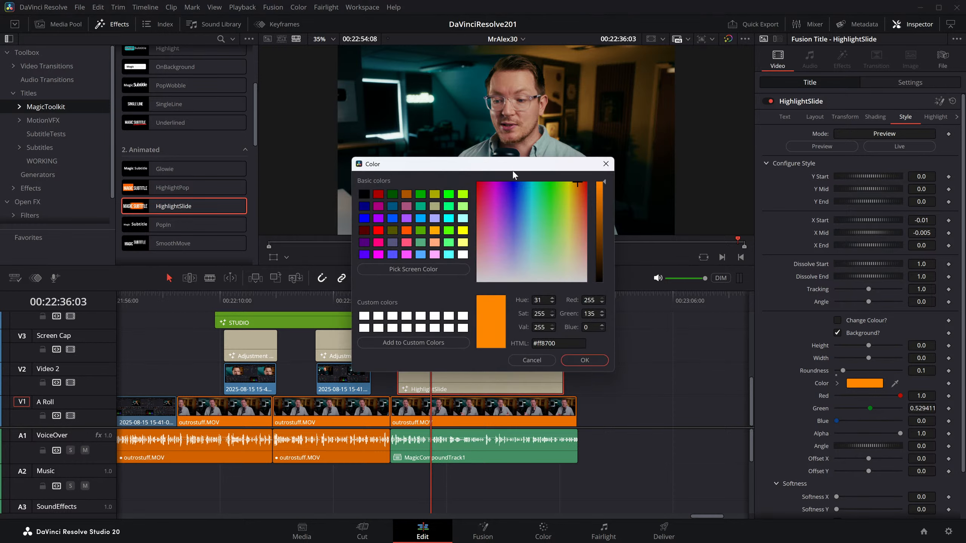
{"action": "left_click_drag", "start_coordinate": [512, 170], "coordinate": [262, 133]}
{"action": "left_click", "coordinate": [344, 310]}
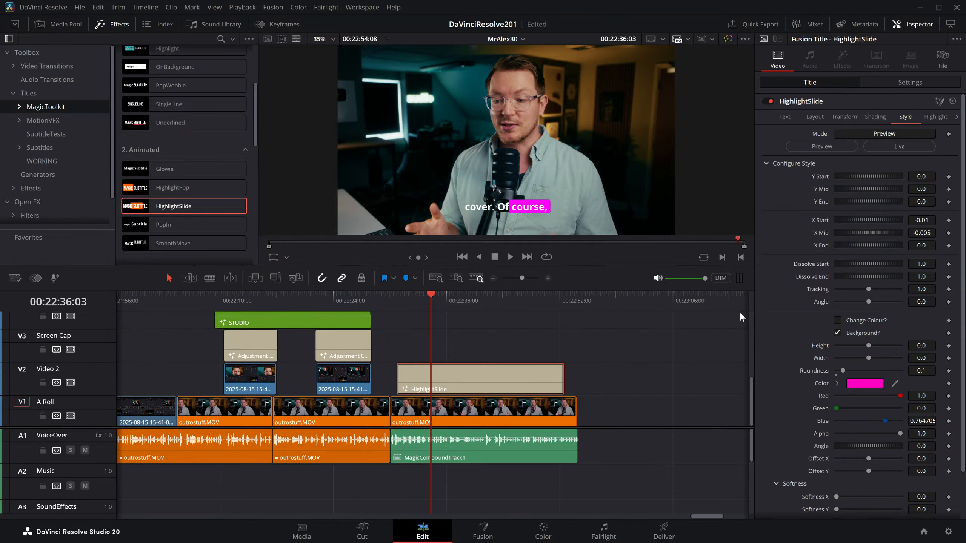
Step: Enable Change Colour for the highlighted word, set its text colour to black and play the HighlightSlide subtitles
{"action": "left_click", "coordinate": [836, 320]}
{"action": "left_click", "coordinate": [864, 332]}
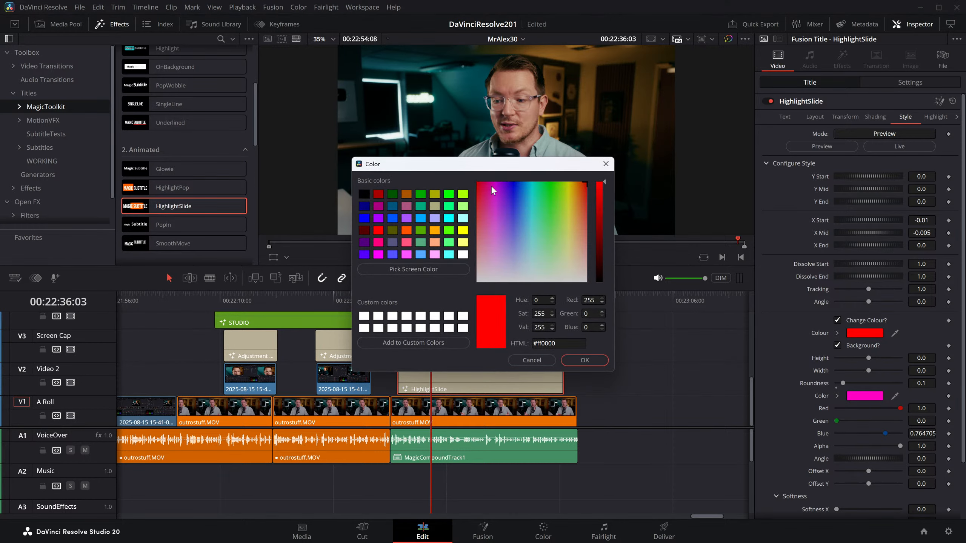
{"action": "left_click", "coordinate": [563, 236]}
{"action": "left_click_drag", "start_coordinate": [574, 247], "coordinate": [593, 300]}
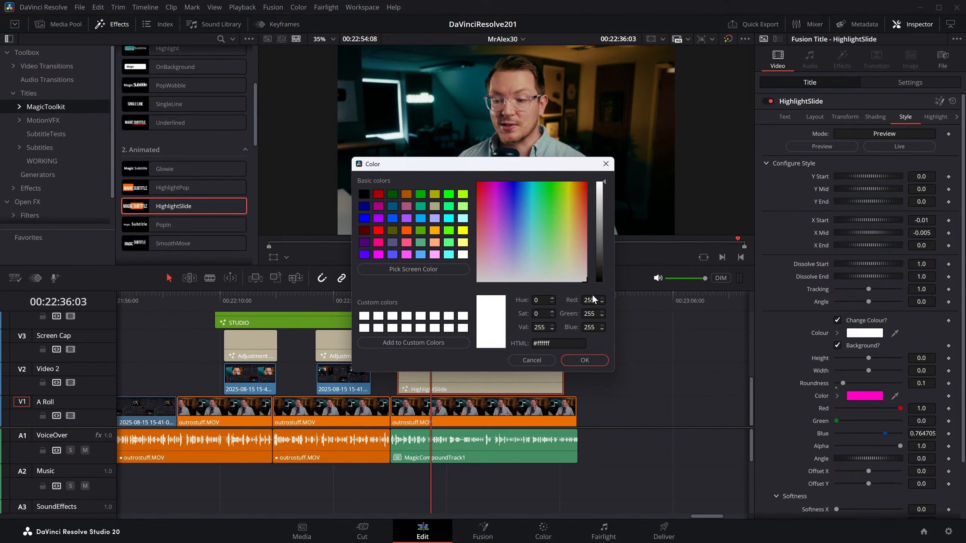
{"action": "left_click", "coordinate": [588, 362]}
{"action": "left_click", "coordinate": [864, 333]}
{"action": "left_click_drag", "start_coordinate": [599, 184], "coordinate": [596, 316]}
{"action": "left_click", "coordinate": [585, 360]}
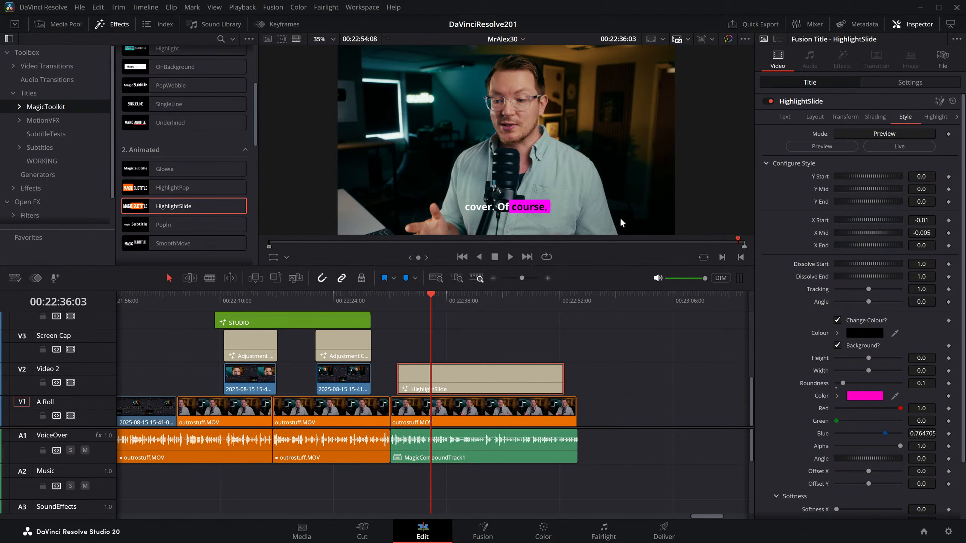
{"action": "key", "text": "space"}
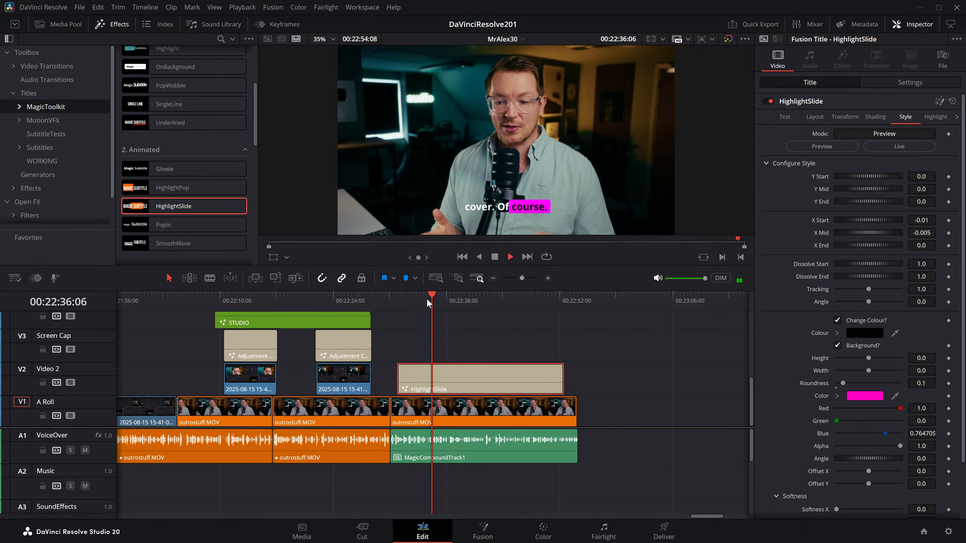
{"action": "key", "text": "space"}
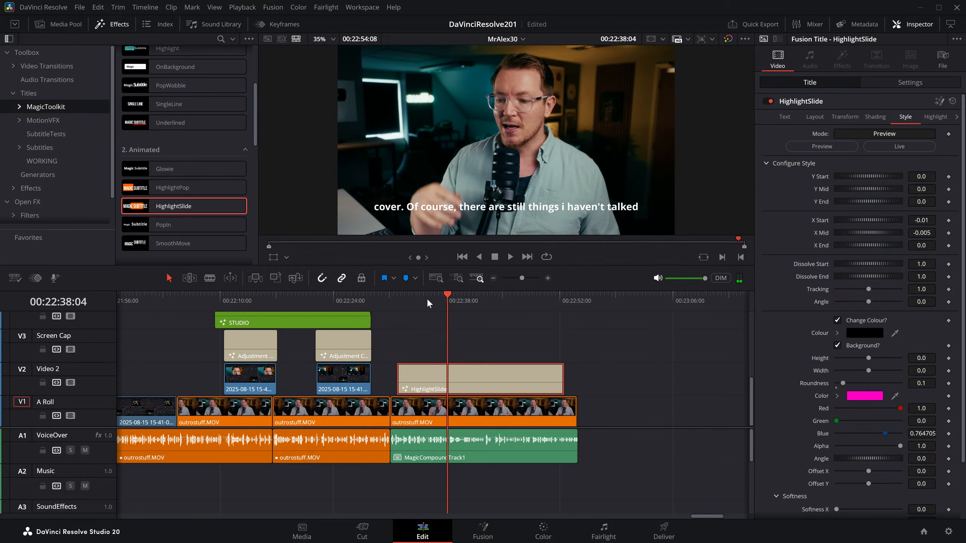
Step: Replace the HighlightSlide title with SmoothMove on the Screen Cap track, extend it nearly to the A Roll's end, and transcribe audio track 1 into it
{"action": "left_click", "coordinate": [462, 372]}
{"action": "key", "text": "Delete"}
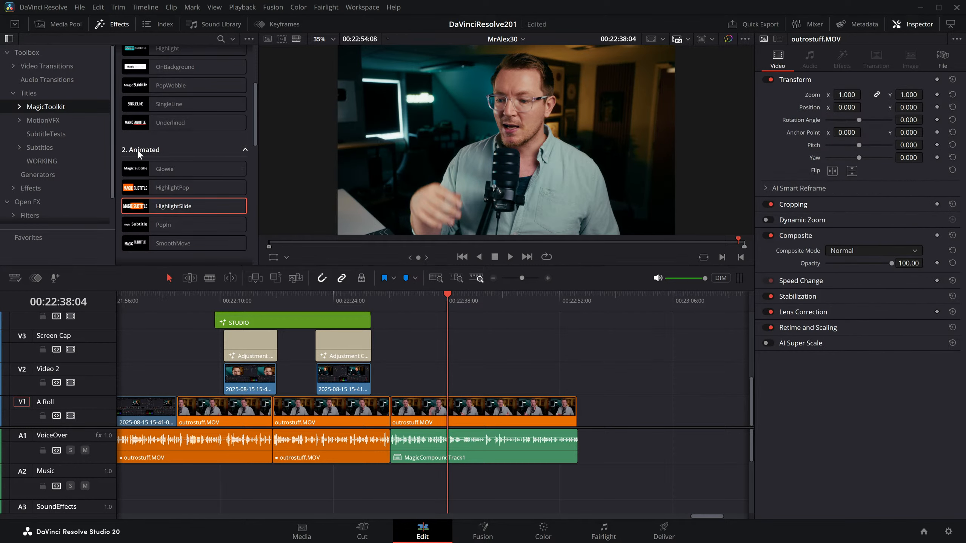
{"action": "scroll", "coordinate": [162, 197], "scroll_direction": "down", "scroll_amount": 5}
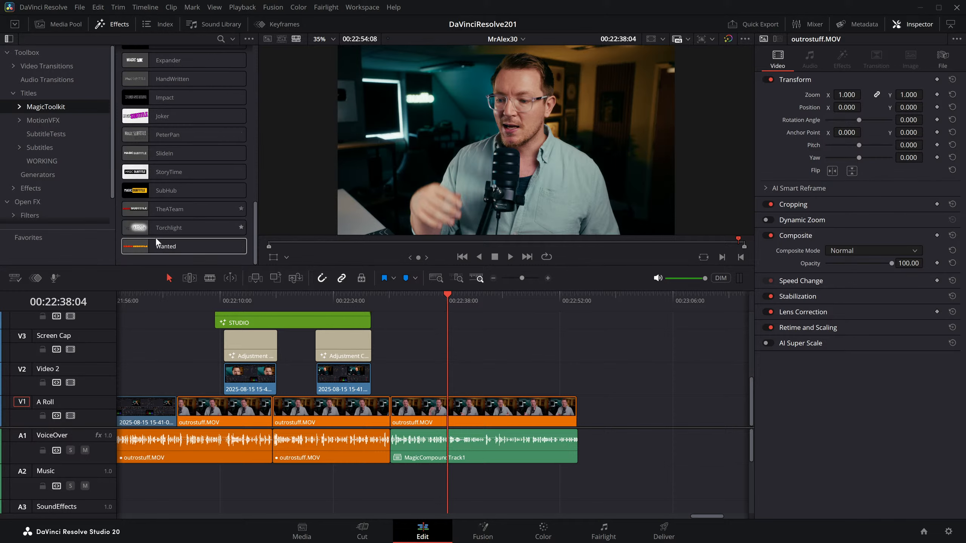
{"action": "scroll", "coordinate": [156, 236], "scroll_direction": "up", "scroll_amount": 5}
{"action": "left_click_drag", "start_coordinate": [149, 218], "coordinate": [411, 353]}
{"action": "left_click_drag", "start_coordinate": [489, 346], "coordinate": [559, 347]}
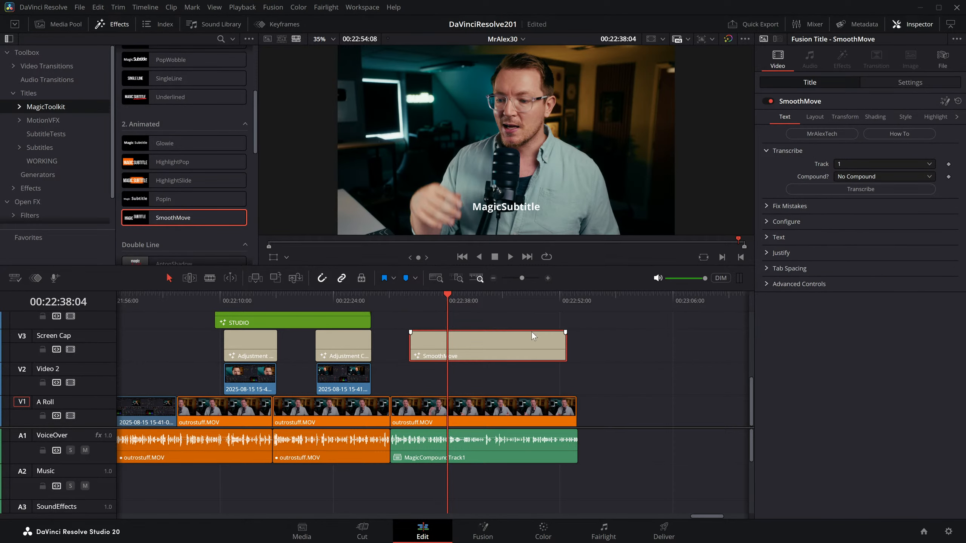
{"action": "left_click", "coordinate": [855, 188]}
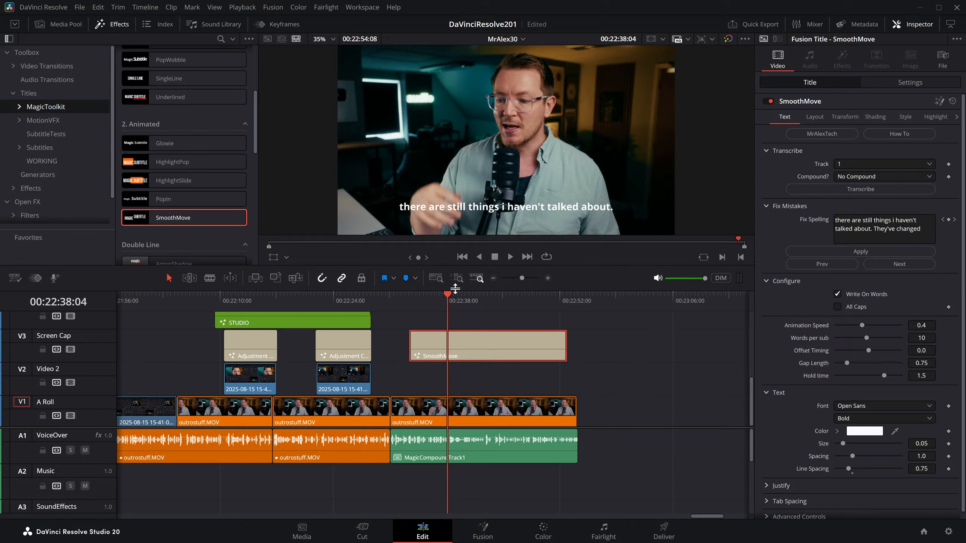
Step: Play the SmoothMove subtitles from near the title's start and examine the word animation up close
{"action": "left_click", "coordinate": [405, 306]}
{"action": "key", "text": "space"}
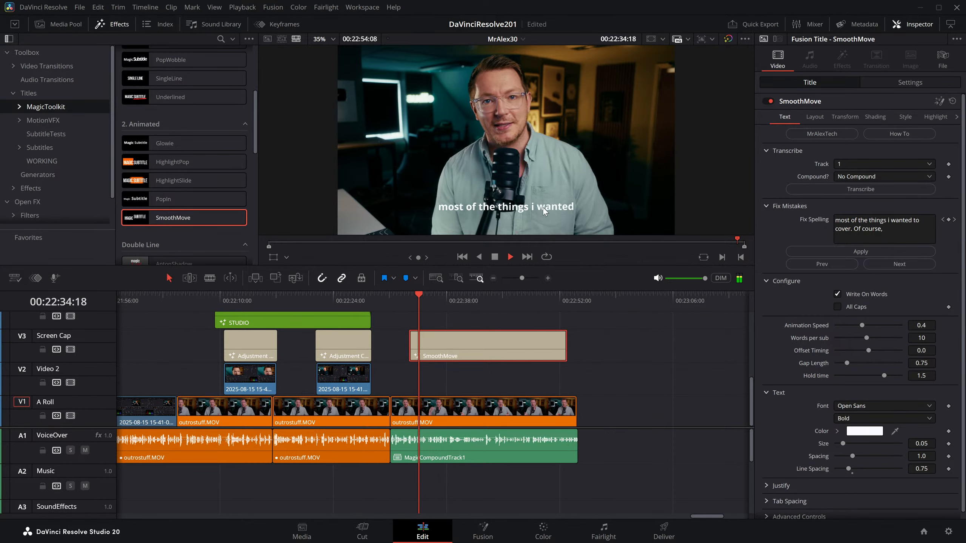
{"action": "key", "text": "space"}
{"action": "scroll", "coordinate": [546, 210], "scroll_direction": "up", "scroll_amount": 2}
{"action": "scroll", "coordinate": [551, 216], "scroll_direction": "up", "scroll_amount": 2}
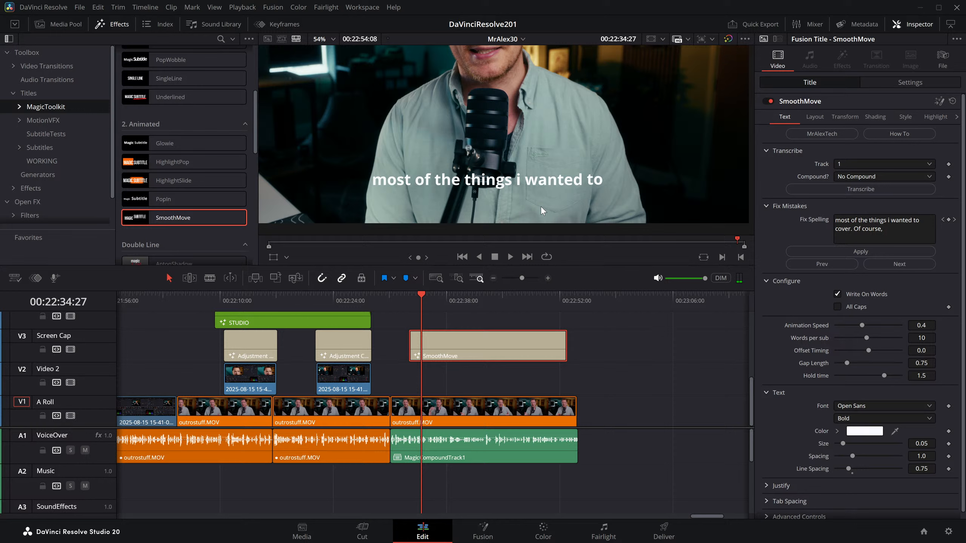
{"action": "key", "text": "space"}
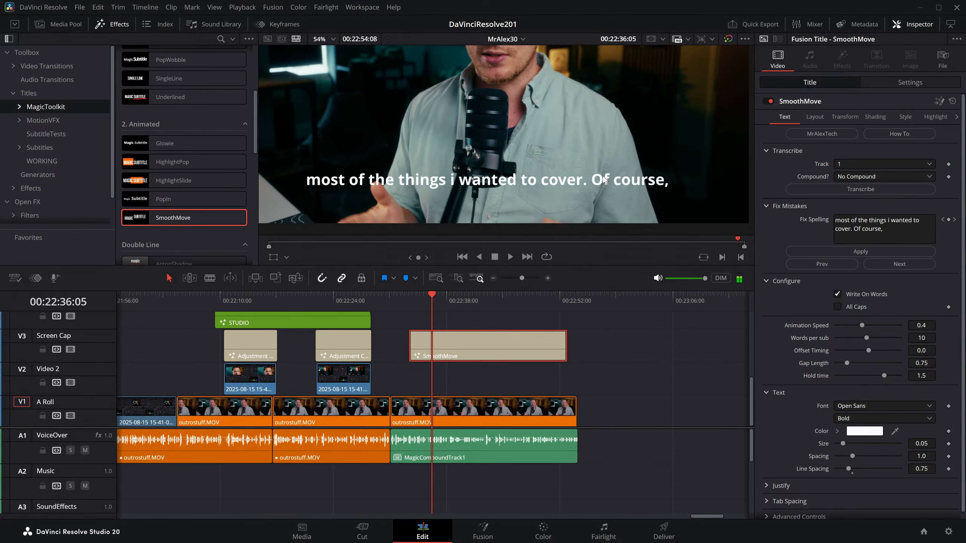
{"action": "key", "text": "space"}
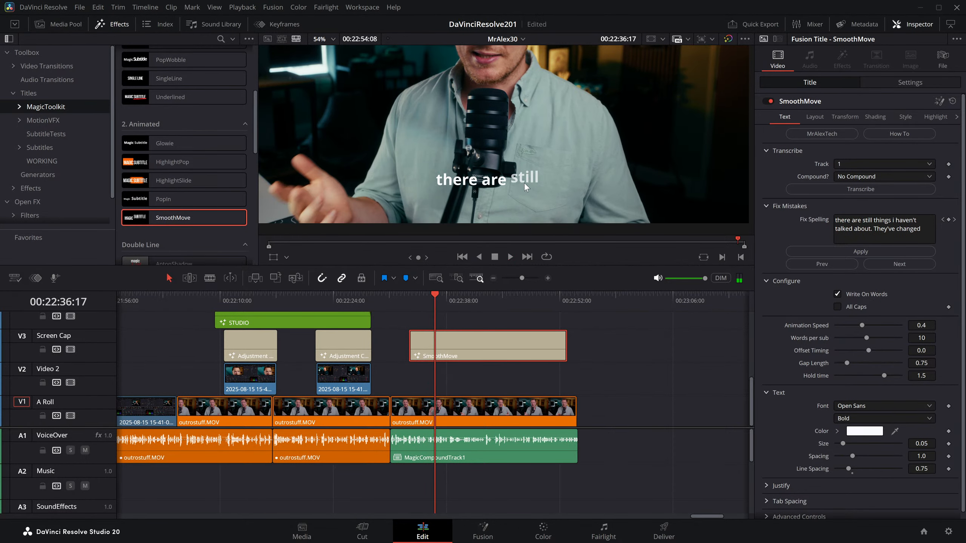
{"action": "key", "text": "space"}
{"action": "key", "text": "space"}
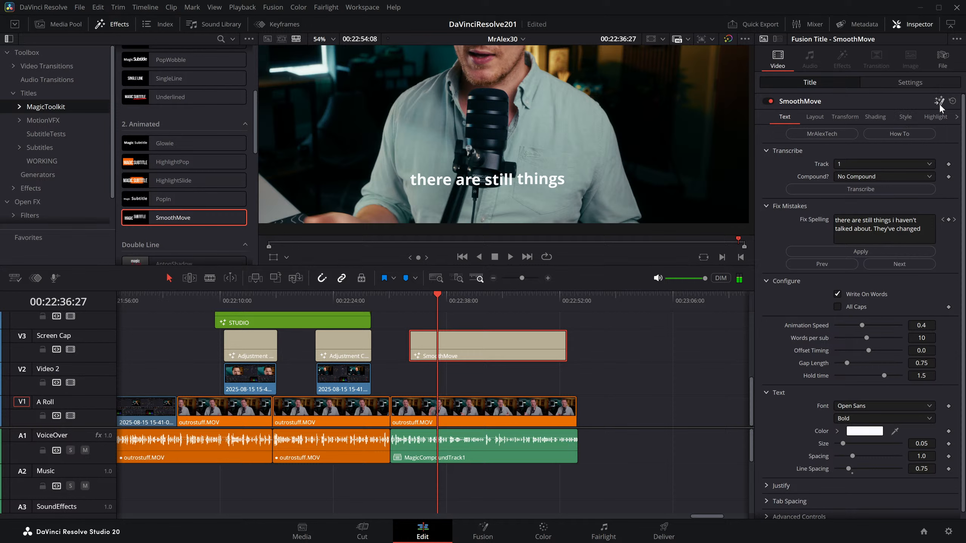
Step: View the SmoothMove title in Fusion, return to the Edit page and open the title's style settings
{"action": "key", "text": "shift+5"}
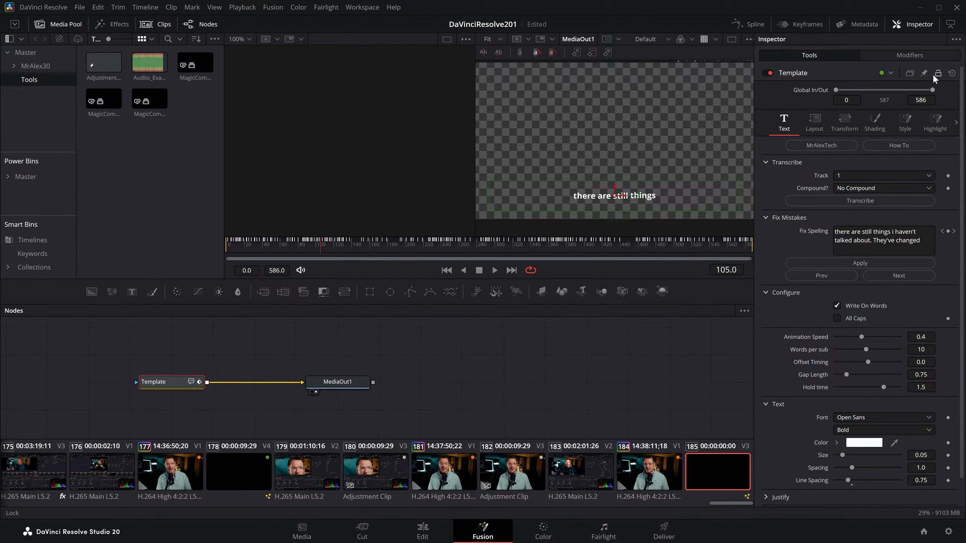
{"action": "left_click", "coordinate": [423, 530]}
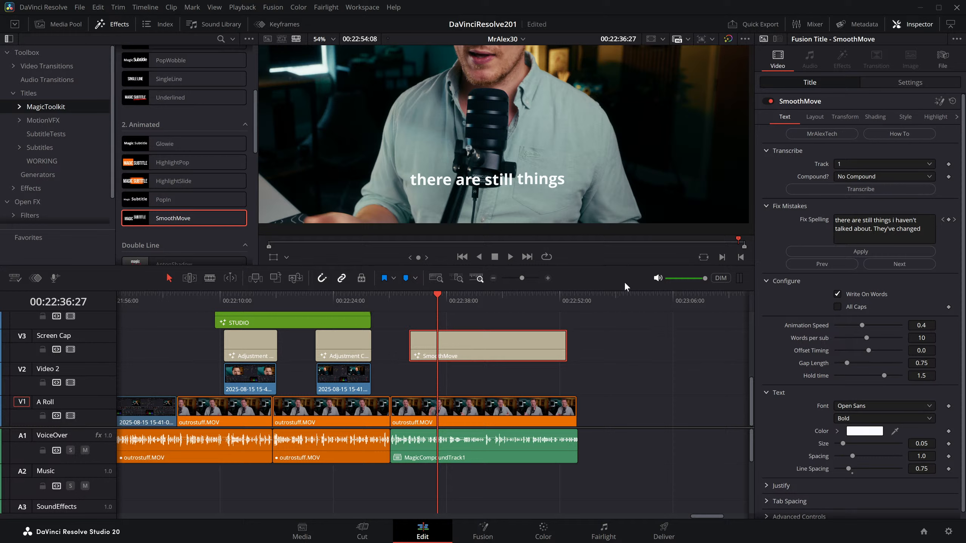
{"action": "left_click", "coordinate": [905, 117]}
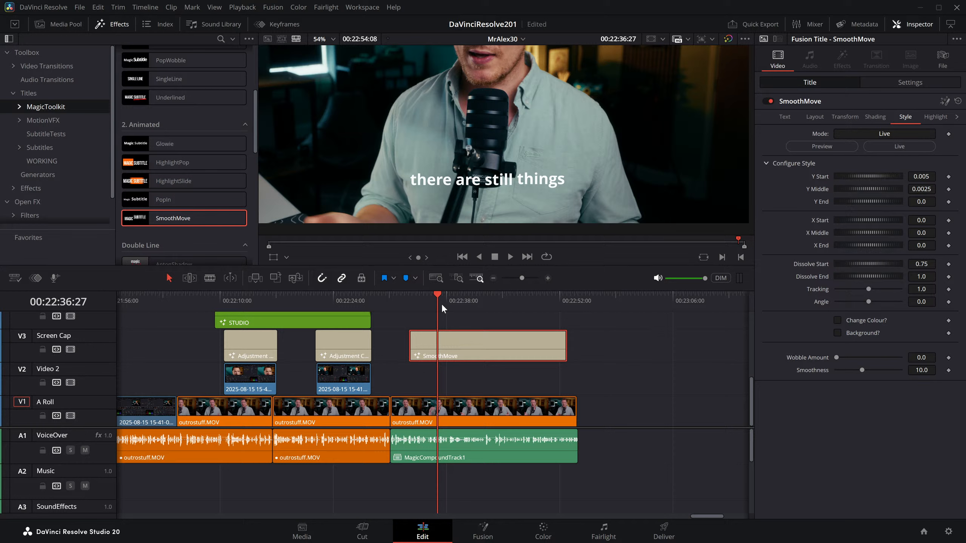
Step: Switch the SmoothMove title to Preview mode, set Y Start to 0.0363 on a frame where "things" animates in, and play the result
{"action": "key", "text": "Left"}
{"action": "key", "text": "Left"}
{"action": "key", "text": "Left"}
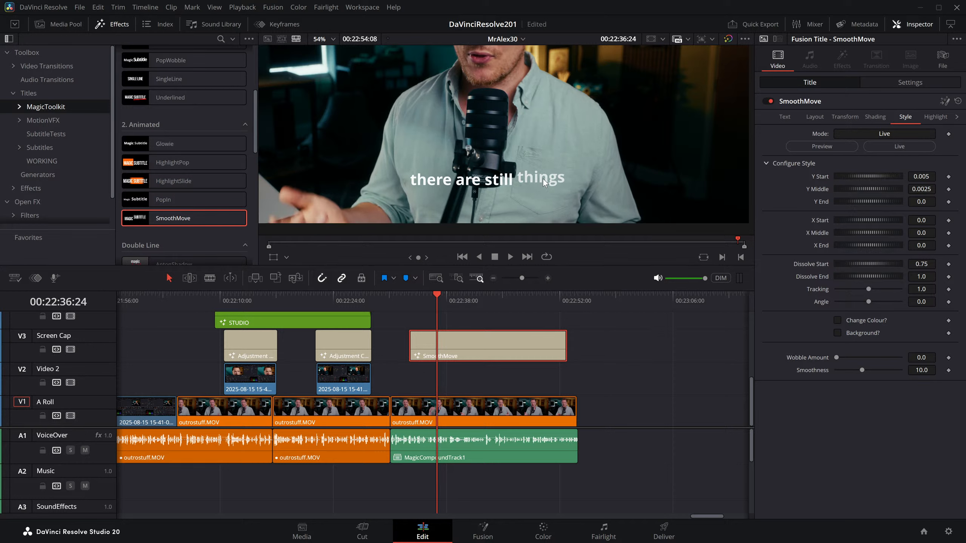
{"action": "left_click", "coordinate": [833, 150]}
{"action": "mouse_move", "coordinate": [853, 177]}
{"action": "left_mouse_down"}
{"action": "mouse_move", "coordinate": [863, 176]}
{"action": "mouse_move", "coordinate": [842, 174]}
{"action": "left_mouse_up"}
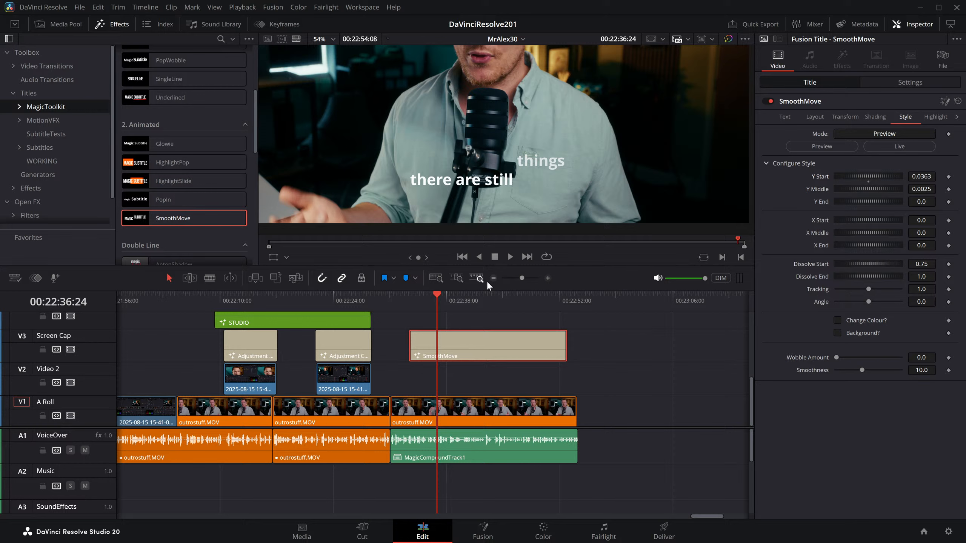
{"action": "key", "text": "space"}
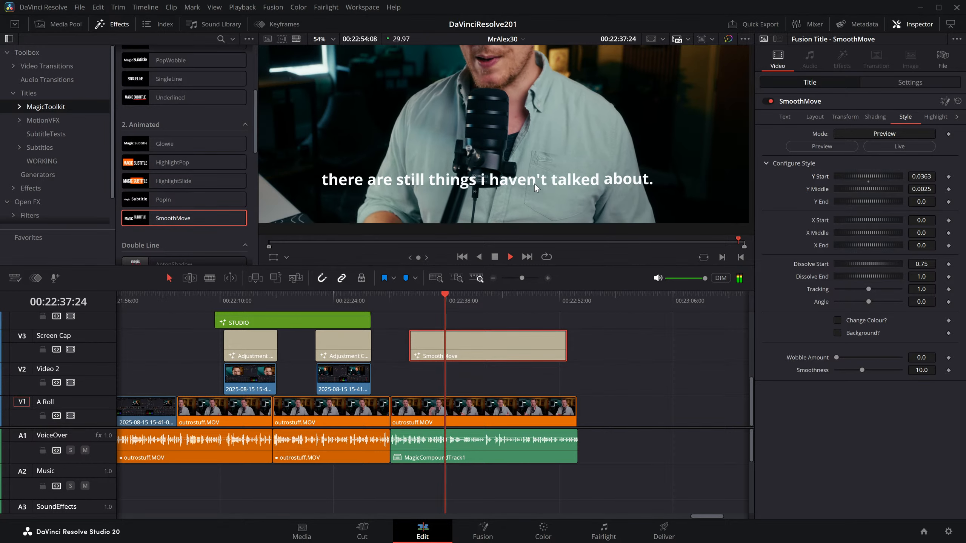
{"action": "key", "text": "space"}
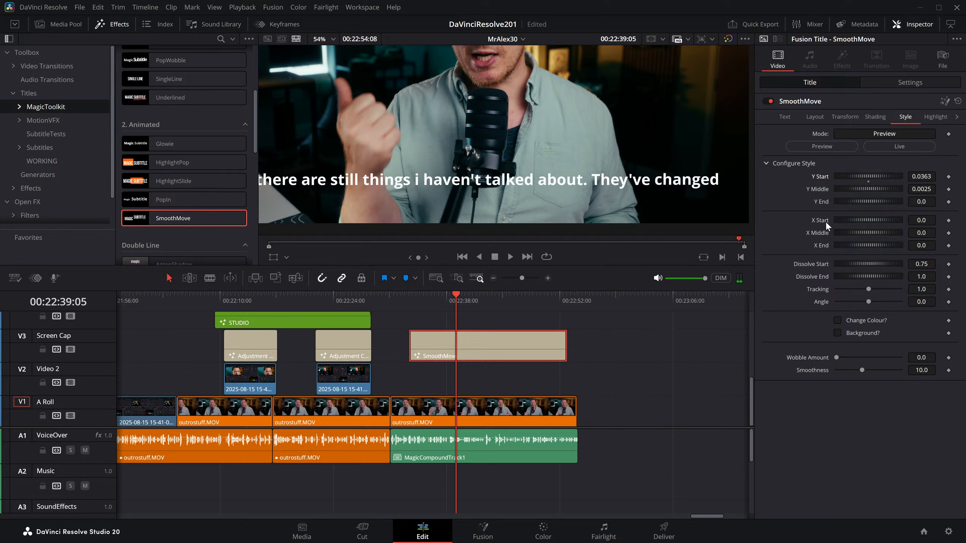
Step: Try X Start values of 0.0121 and -0.01, checking them on the frame where "about." animates in
{"action": "left_click_drag", "start_coordinate": [849, 222], "coordinate": [907, 218]}
{"action": "left_click", "coordinate": [444, 297]}
{"action": "left_click_drag", "start_coordinate": [444, 298], "coordinate": [444, 298]}
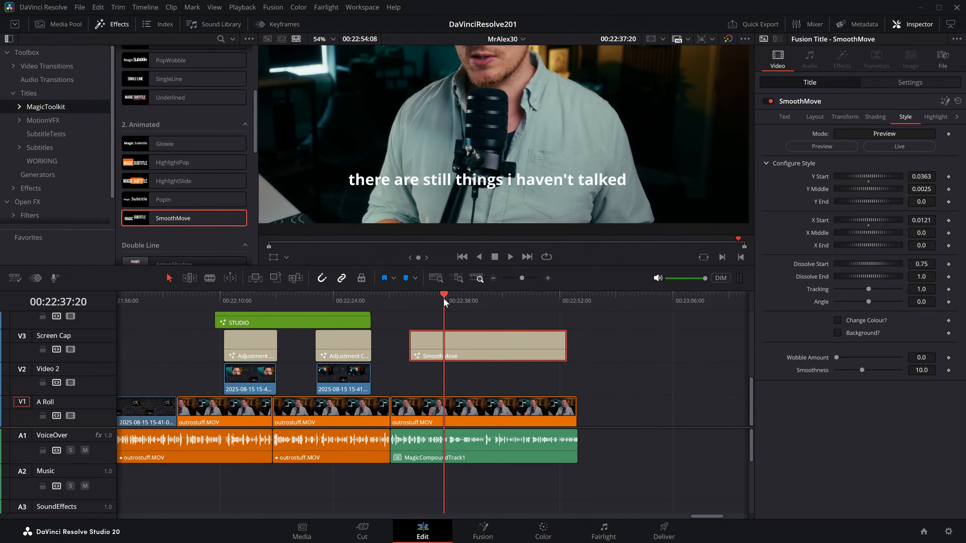
{"action": "key", "text": "Right"}
{"action": "key", "text": "Right"}
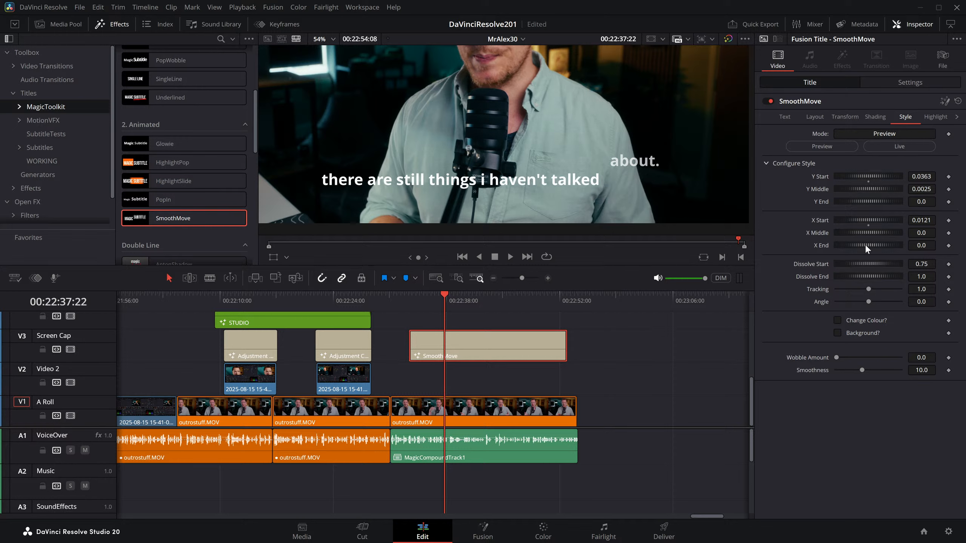
{"action": "left_click_drag", "start_coordinate": [865, 219], "coordinate": [709, 212]}
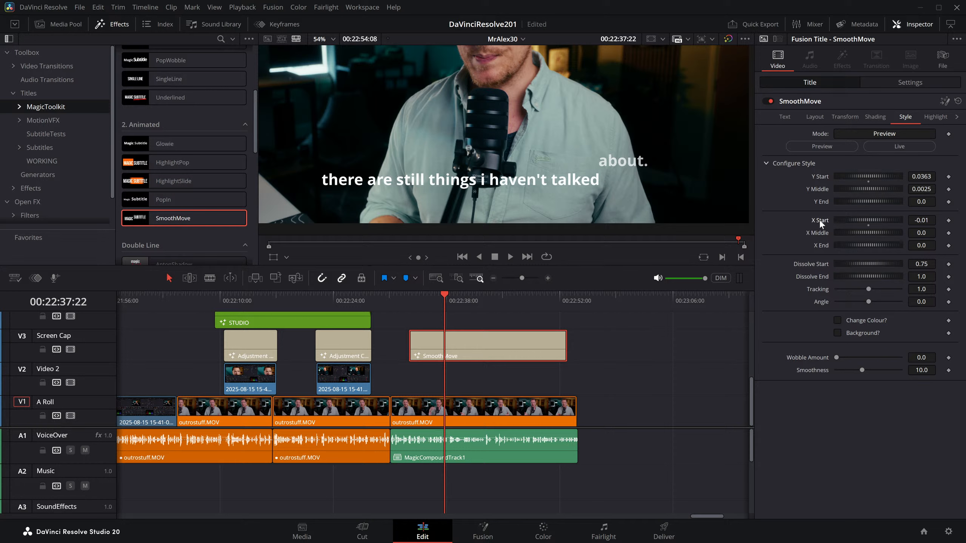
Step: Set X Start to 0.01066 and X Middle to 0.00464, and play the subtitle animation
{"action": "double_click", "coordinate": [820, 219]}
{"action": "left_click_drag", "start_coordinate": [840, 220], "coordinate": [887, 236]}
{"action": "key", "text": "space"}
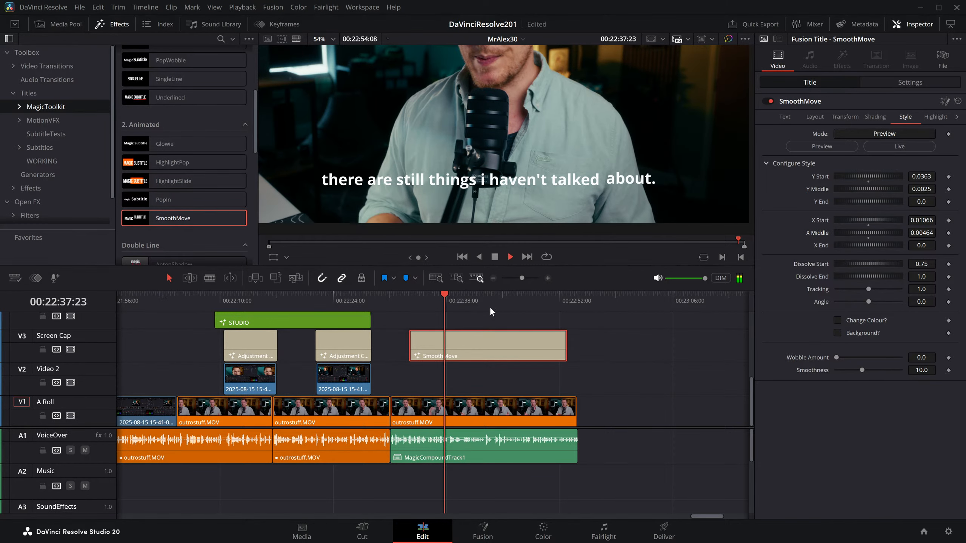
{"action": "key", "text": "space"}
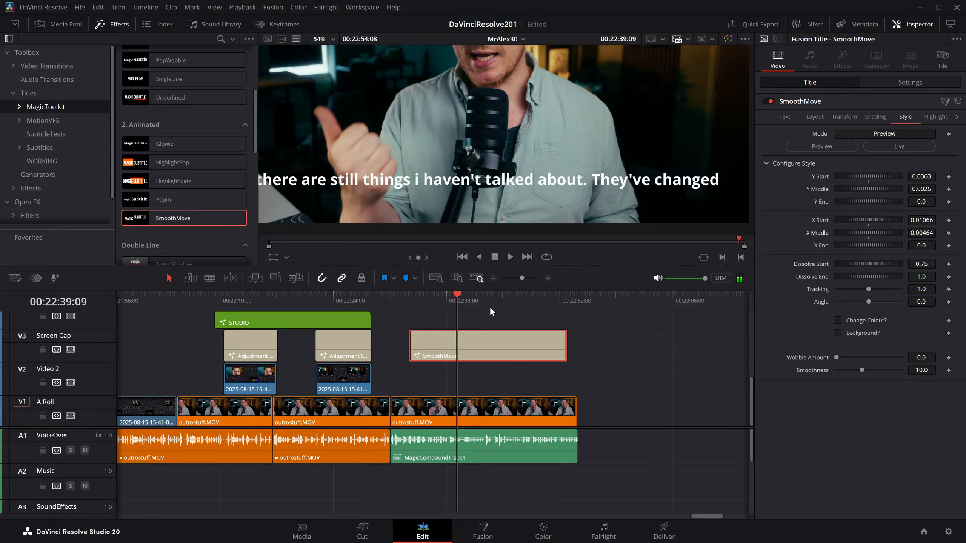
Step: Set Dissolve Start to 0.0 and enable Change Colour for the animated words, with red as the colour
{"action": "left_click_drag", "start_coordinate": [453, 299], "coordinate": [450, 300]}
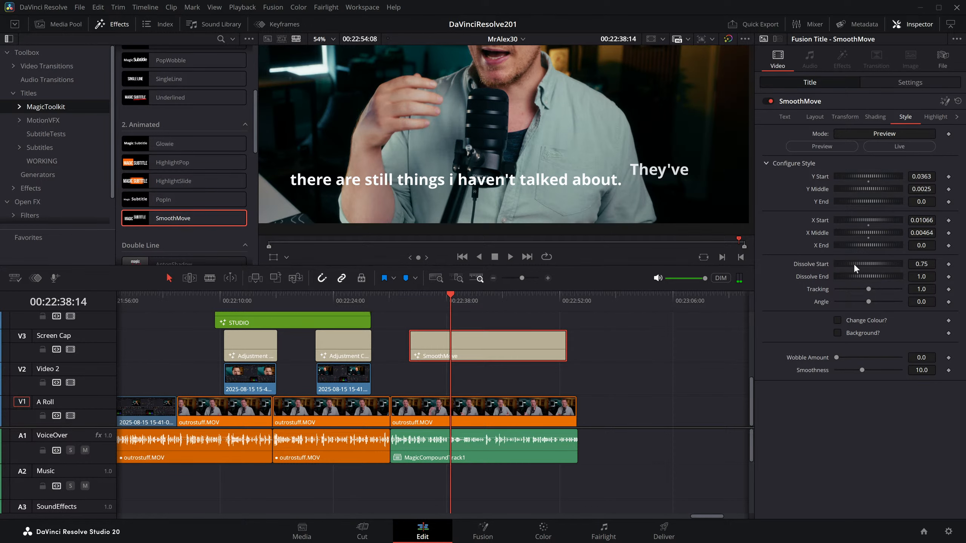
{"action": "left_click_drag", "start_coordinate": [871, 262], "coordinate": [835, 260]}
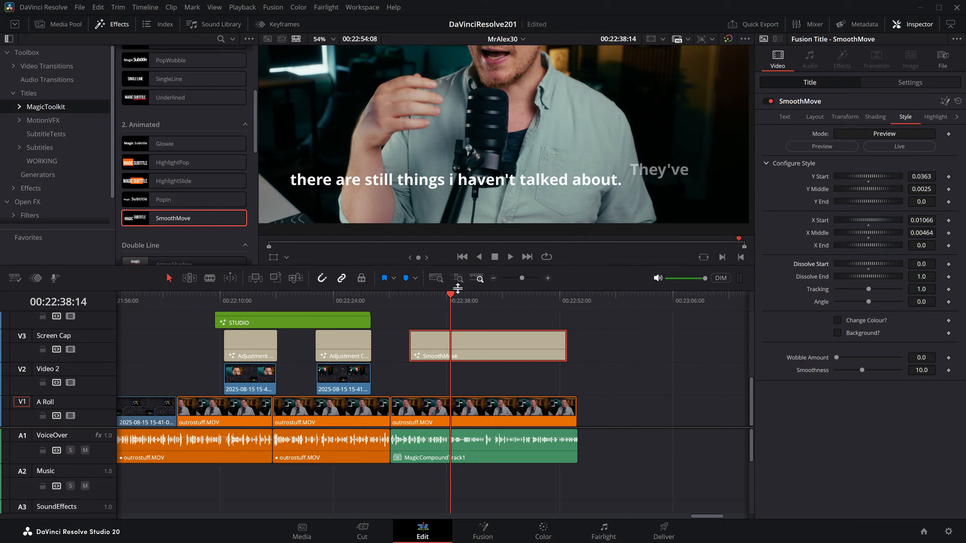
{"action": "left_click", "coordinate": [445, 299]}
{"action": "left_click", "coordinate": [773, 320]}
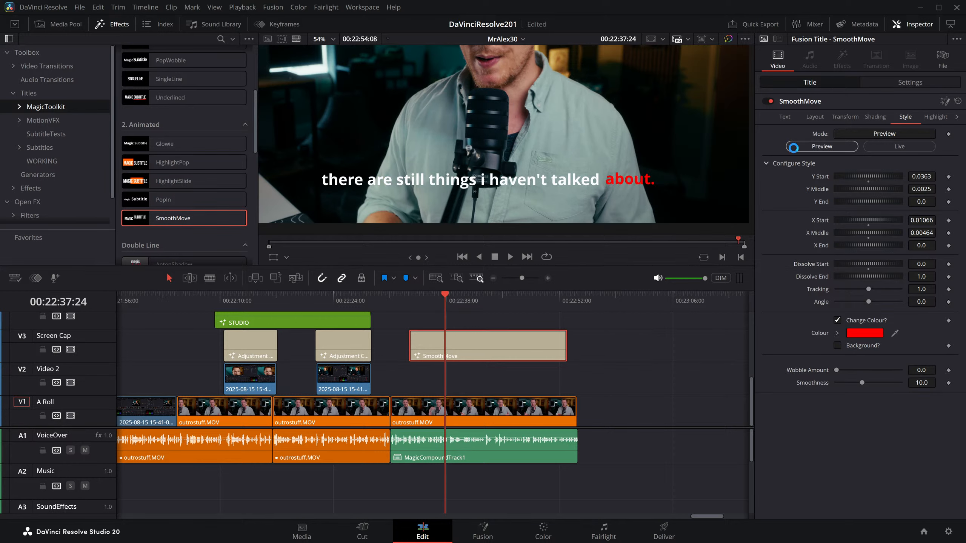
Step: Switch the title's mode to Live and play the SmoothMove subtitles from the title's start
{"action": "left_click", "coordinate": [894, 146]}
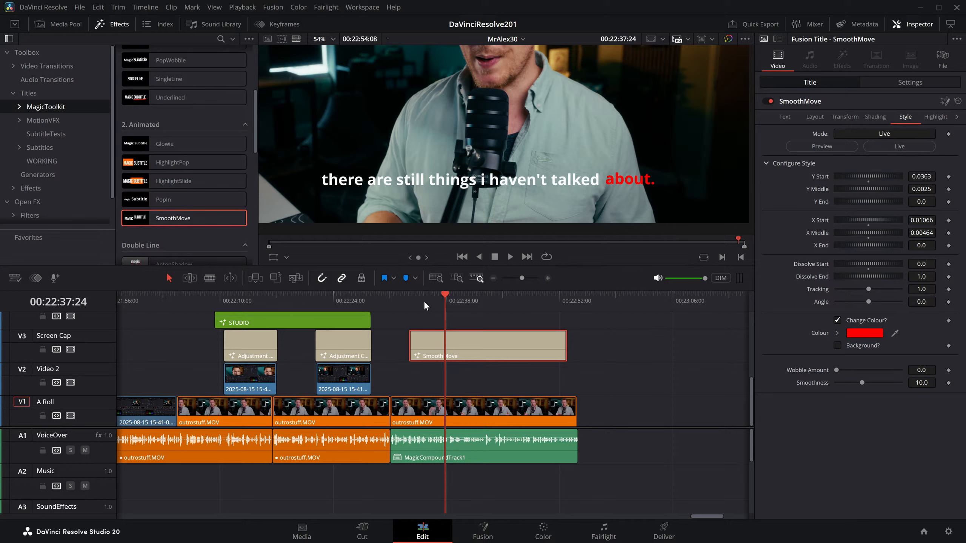
{"action": "left_click", "coordinate": [408, 299]}
{"action": "key", "text": "space"}
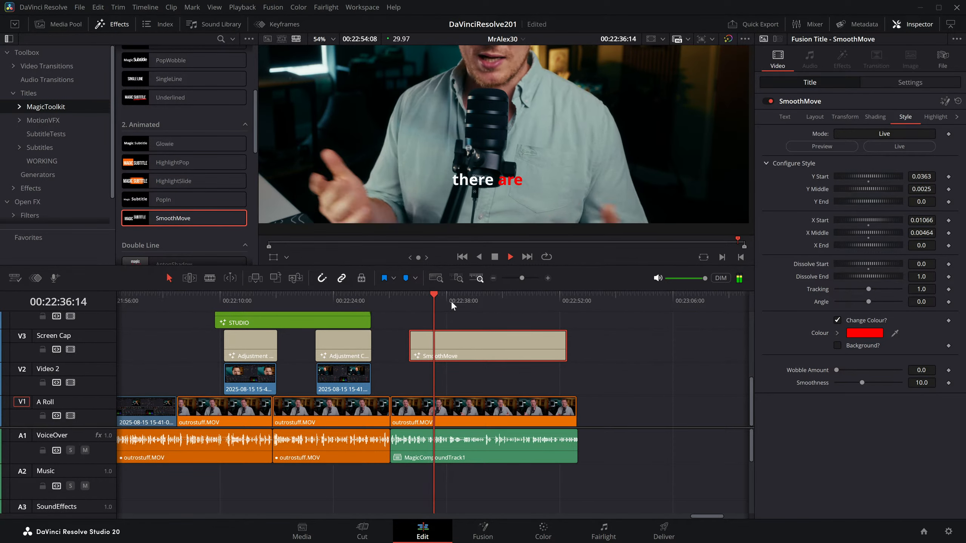
{"action": "key", "text": "space"}
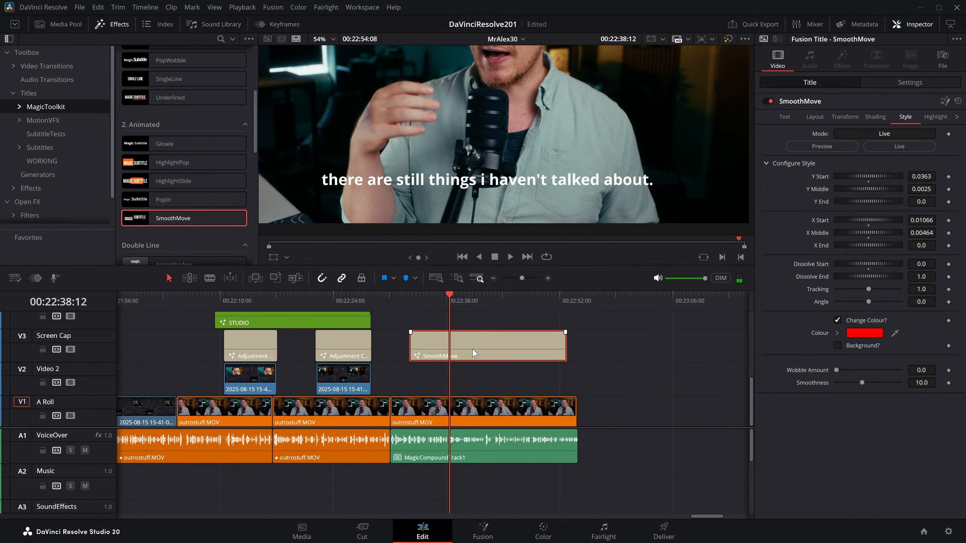
Step: Delete the SmoothMove title from the Screen Cap track
{"action": "key", "text": "BackSpace"}
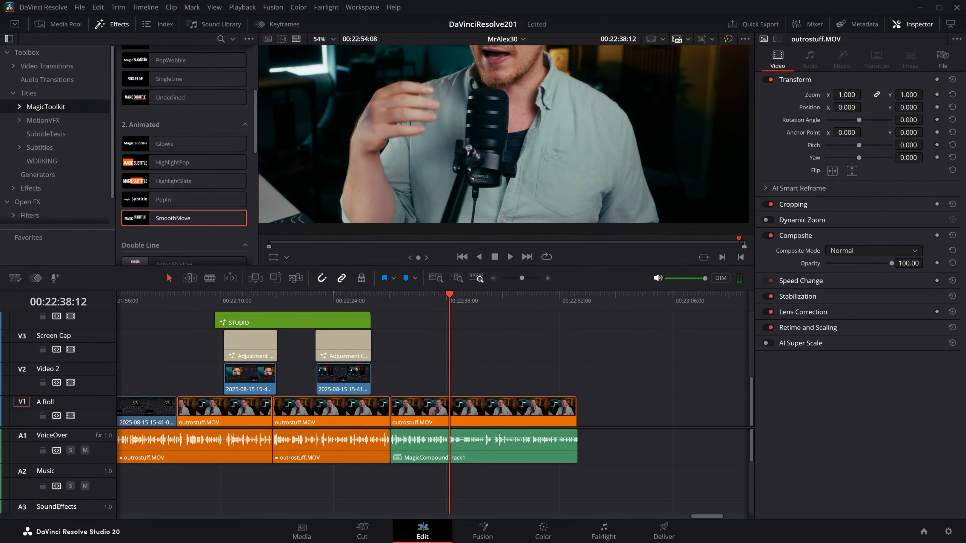